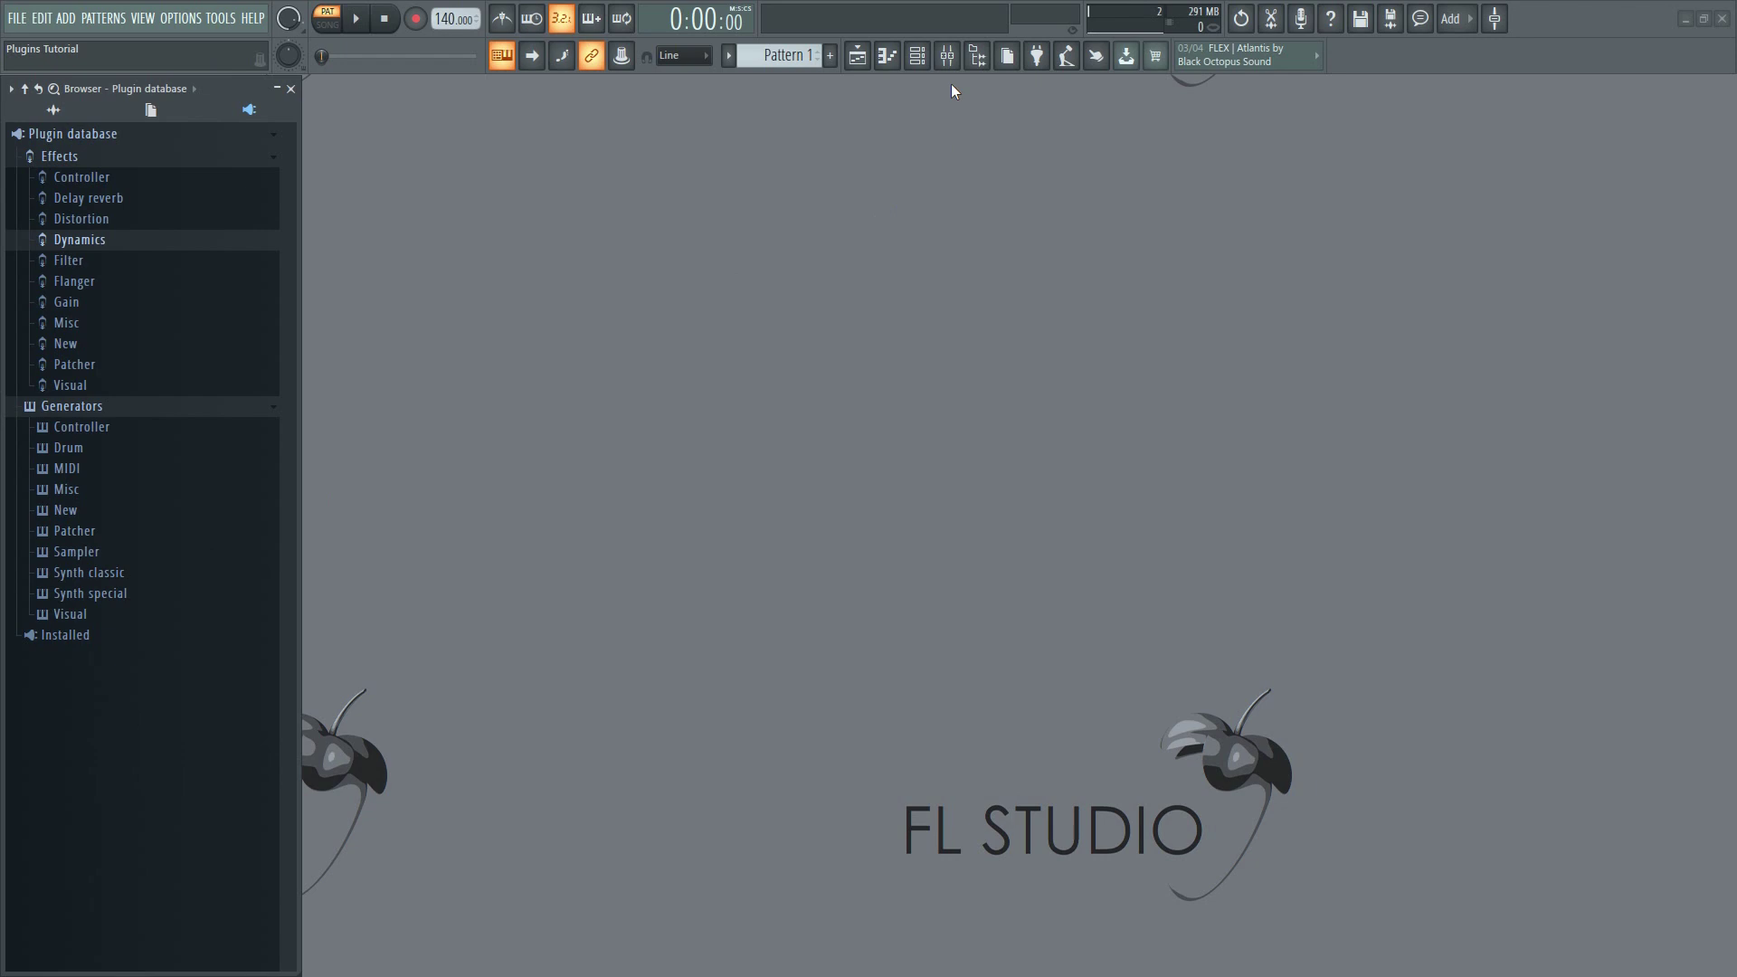
Step: Show the Mixer and Playlist windows alongside the plugin browser
click(948, 55)
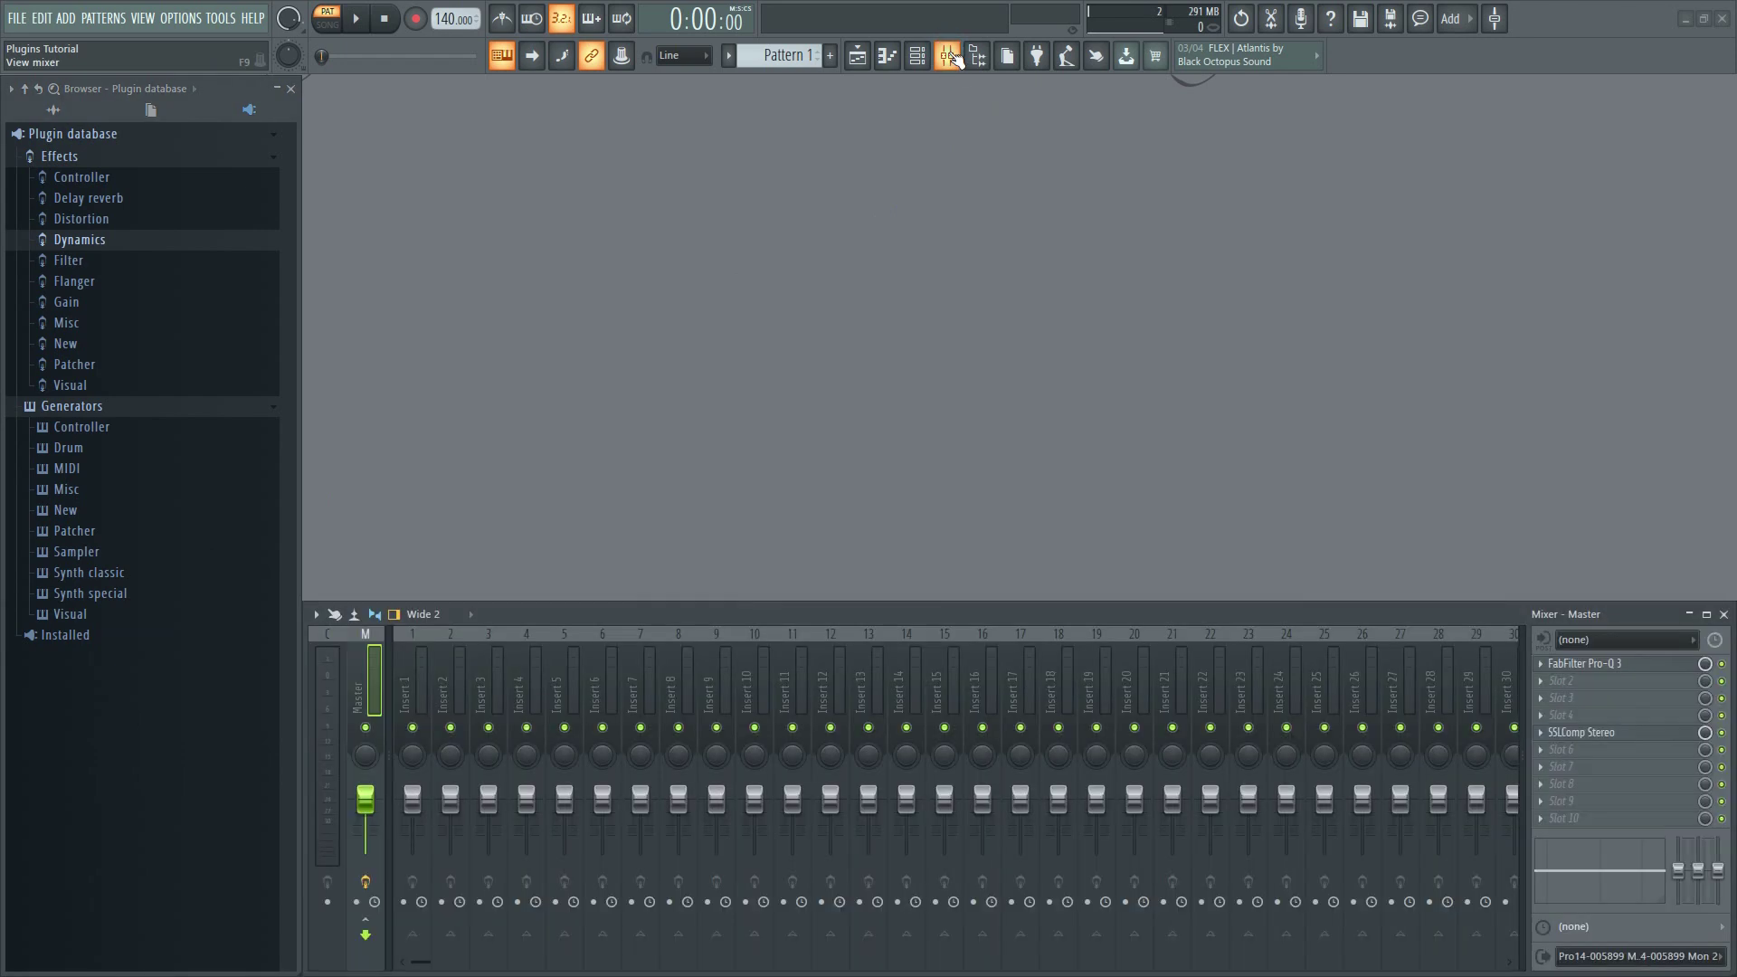
click(856, 56)
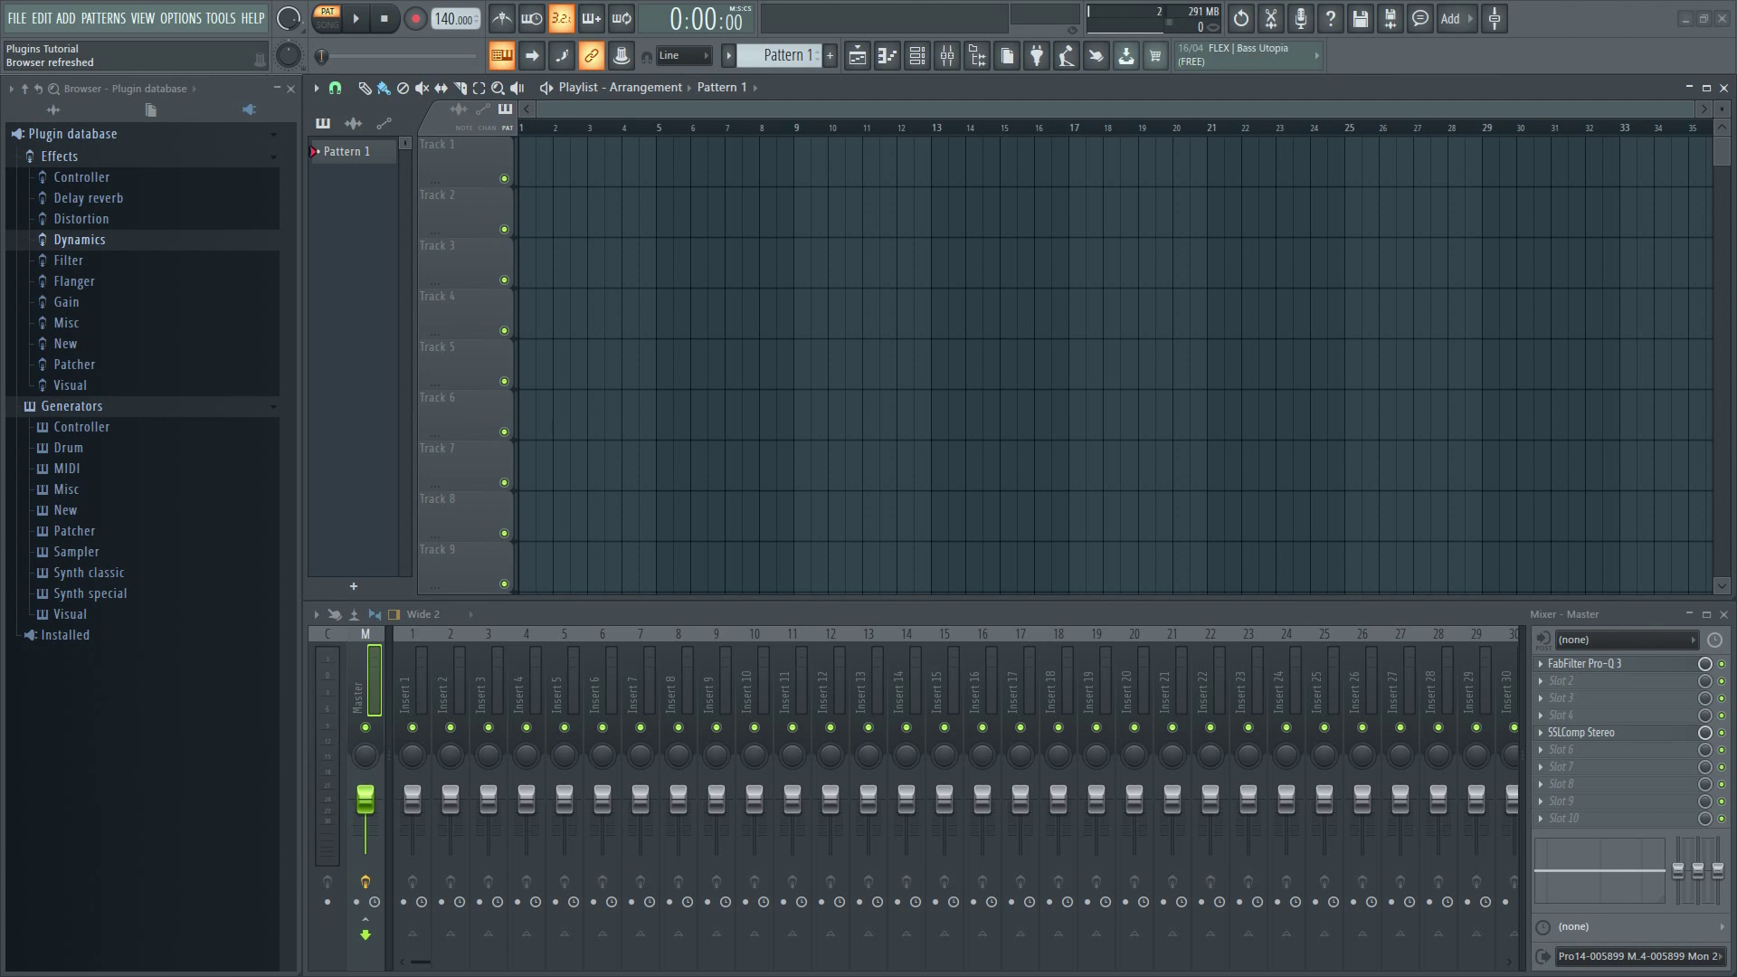
Step: Drag FL Keys from Generators > Misc onto Playlist Track 1, then close its plugin window
click(70, 493)
scroll(110, 597, down, 2)
scroll(110, 597, down, 1)
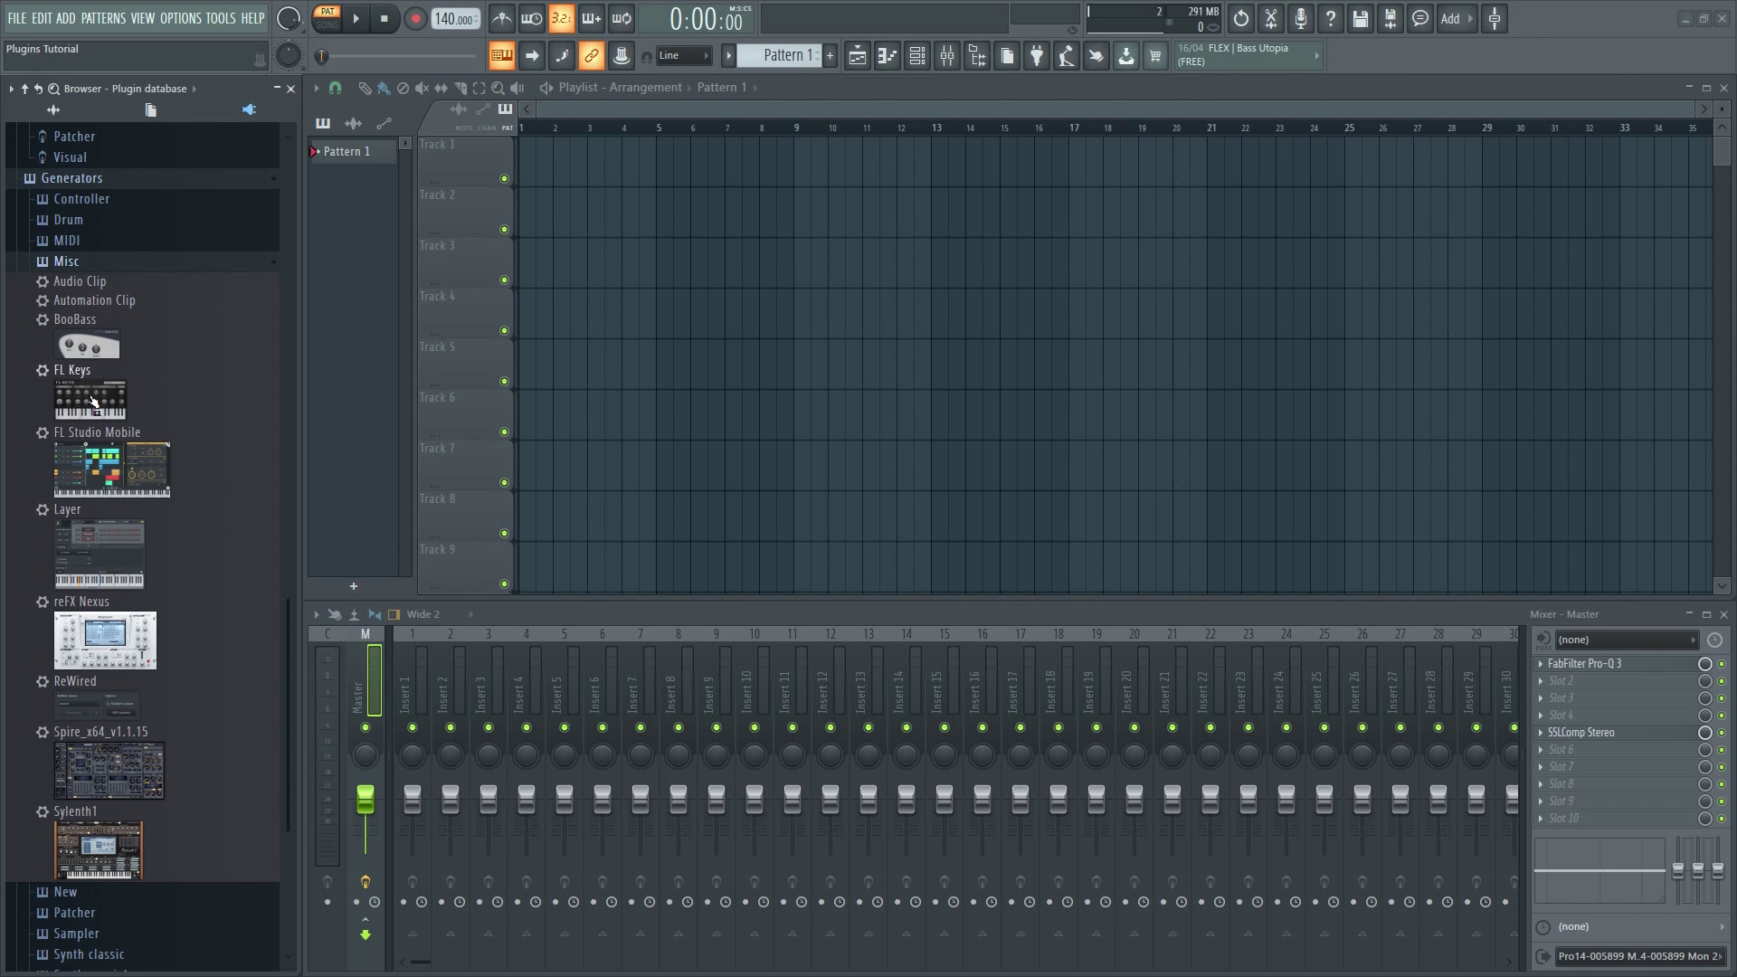
drag(77, 407, 457, 160)
drag(615, 184, 785, 239)
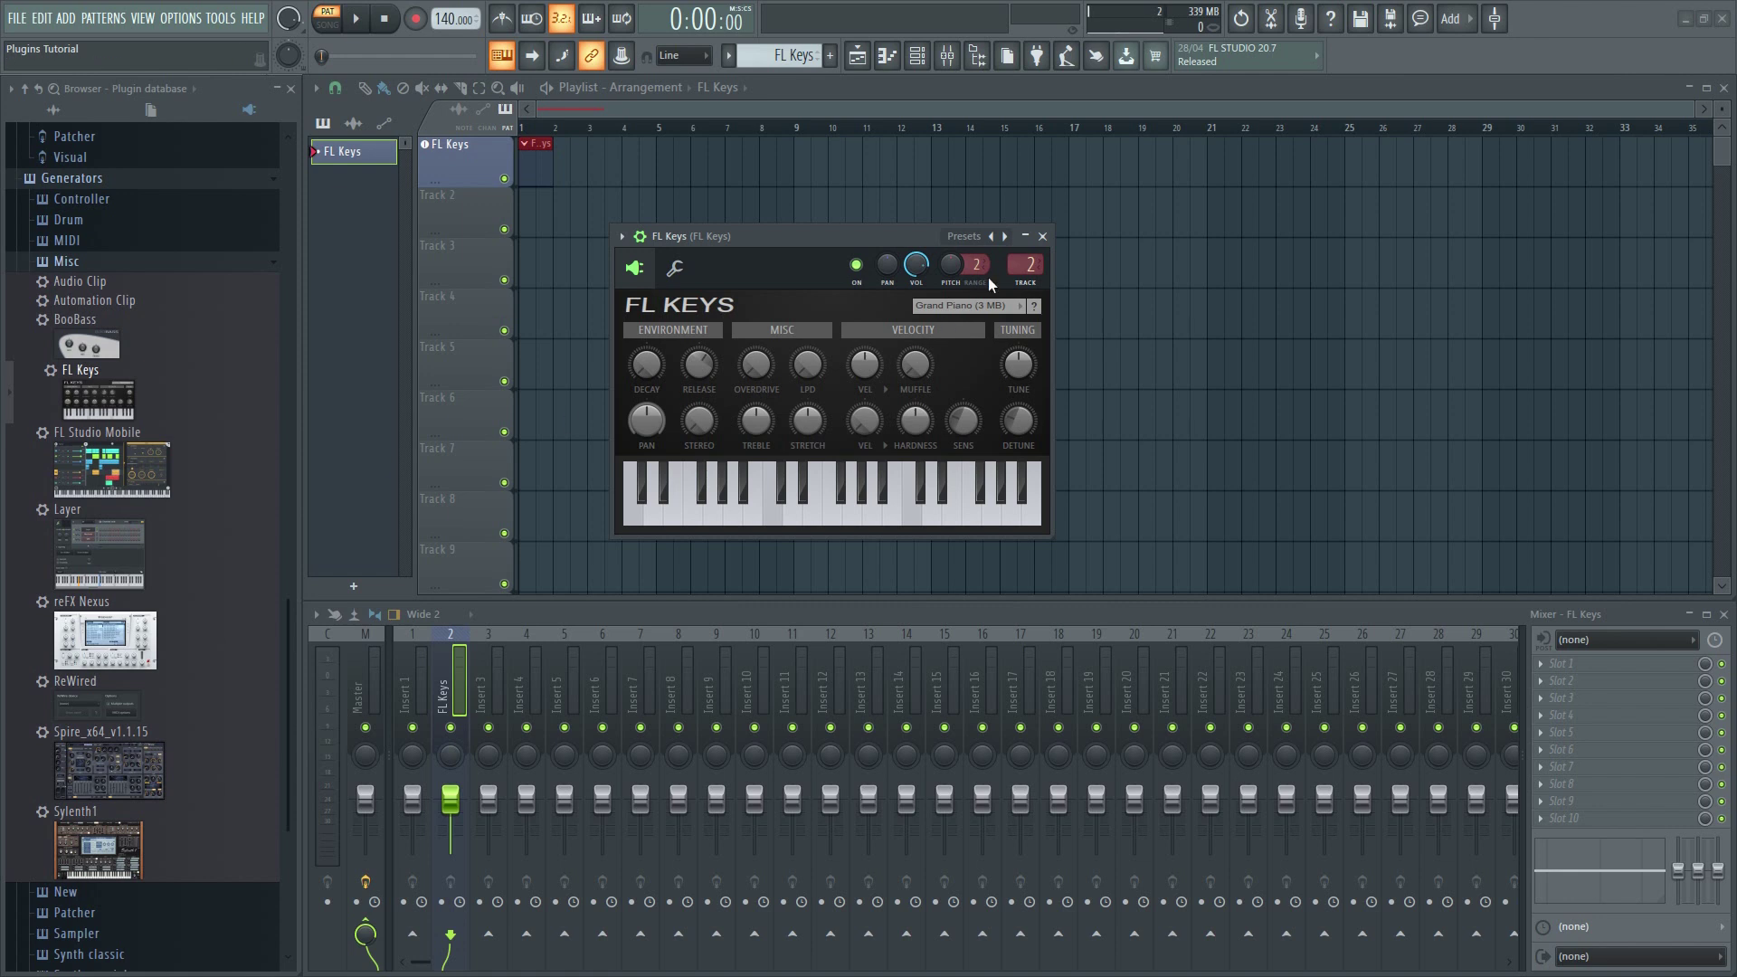
click(1043, 237)
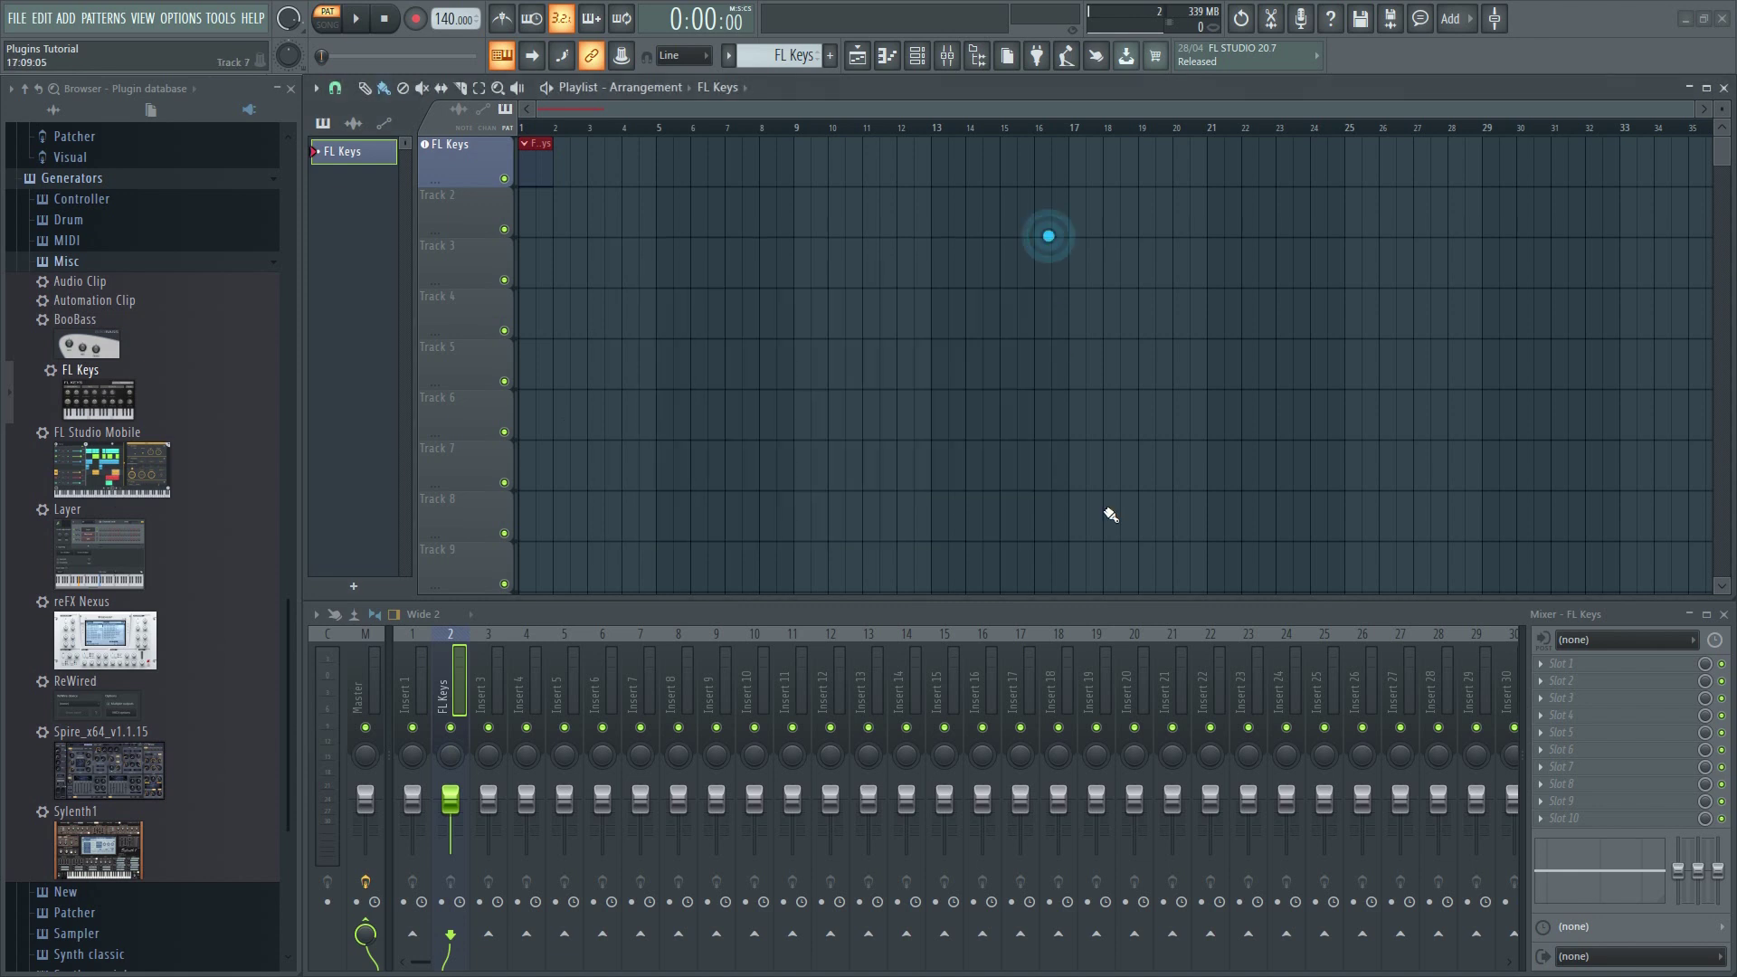
Step: Load Fruity Delay 3 into an empty FX slot on the FL Keys insert
click(1556, 692)
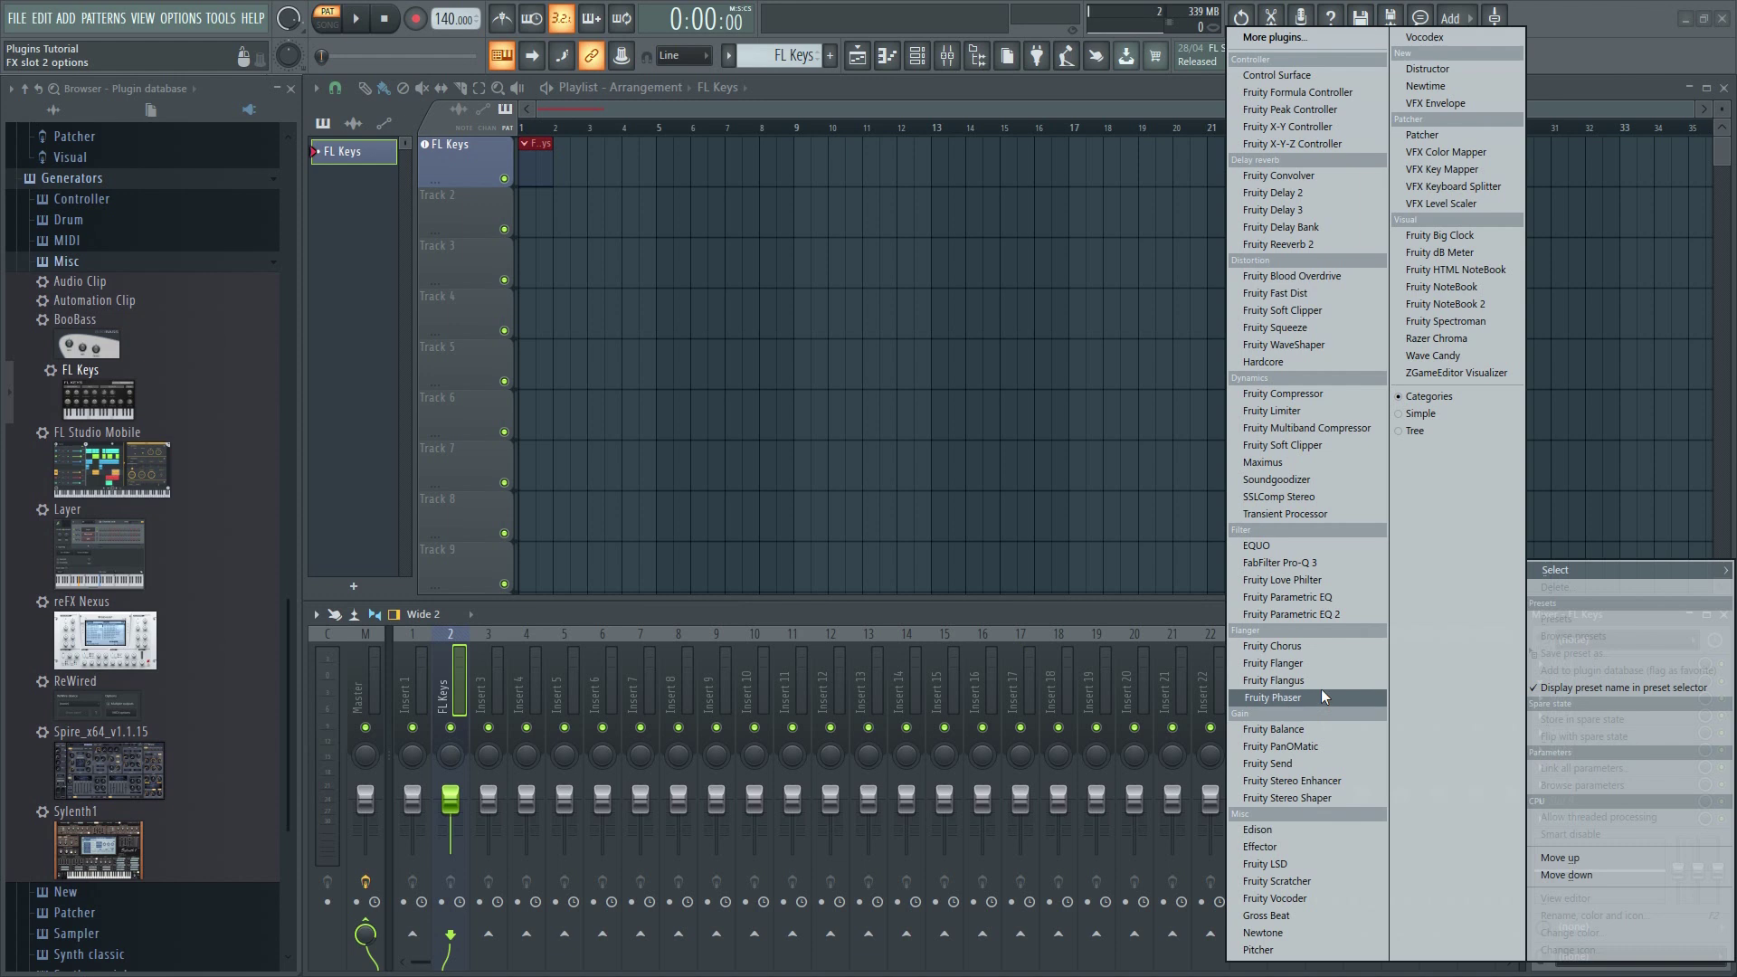
click(1332, 210)
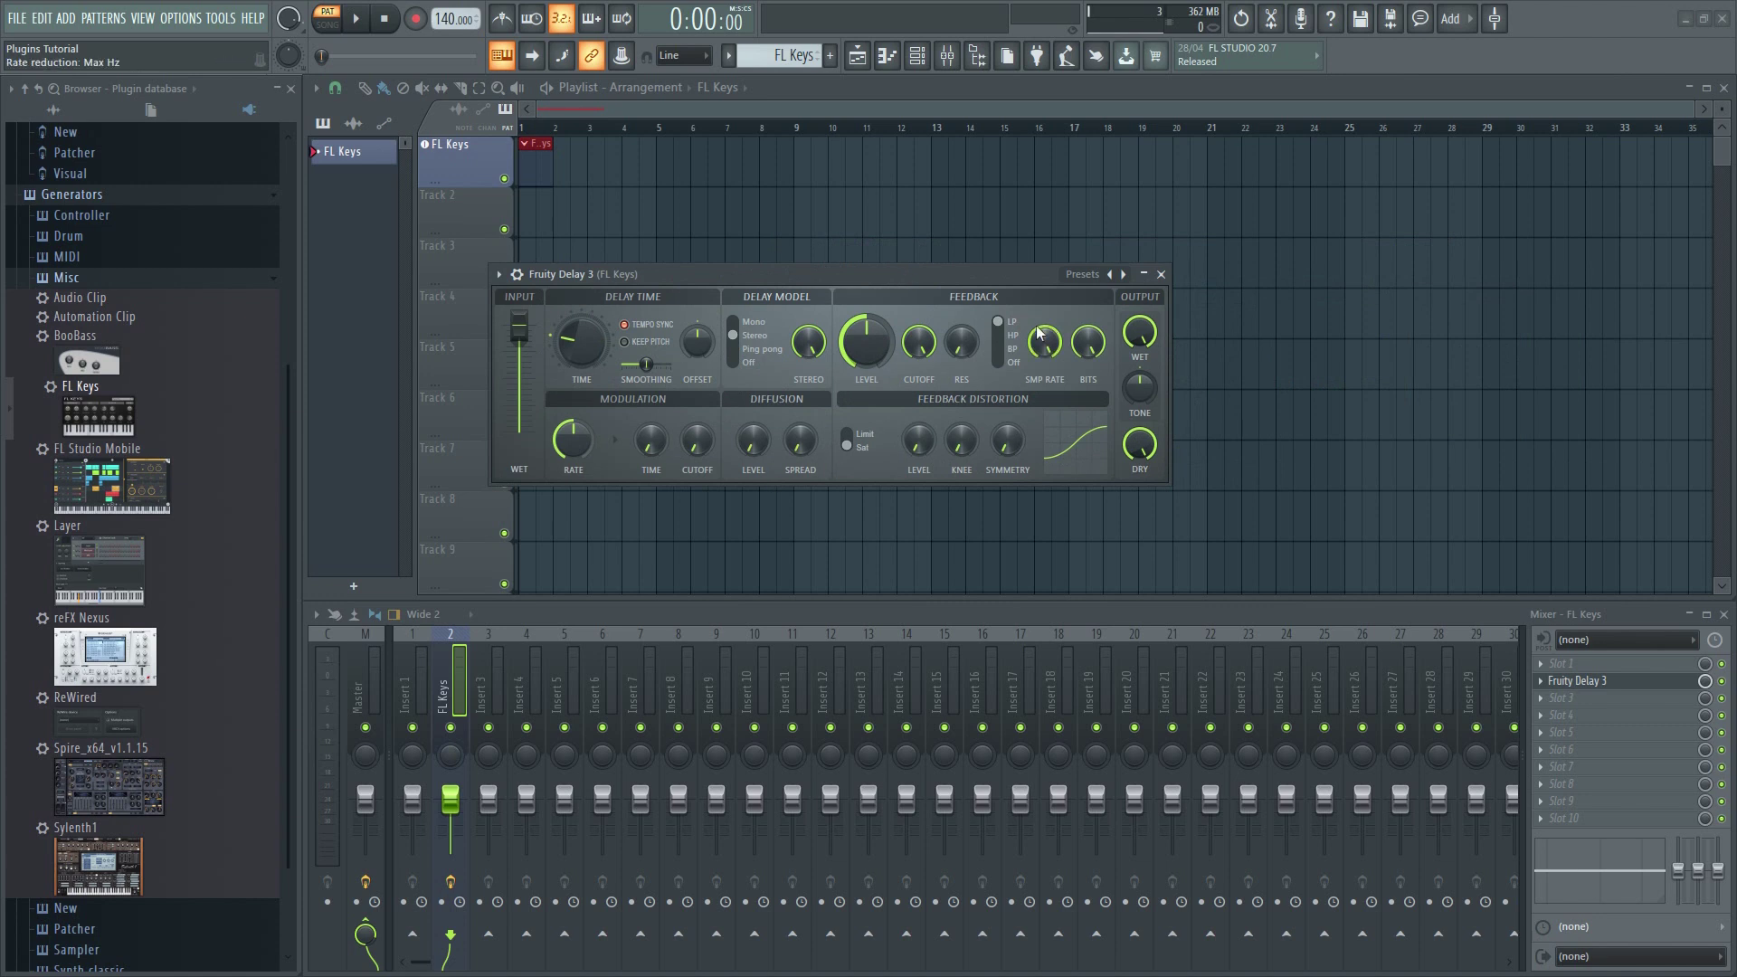
Step: Close Fruity Delay 3, open the Channel rack and preview the Sylenth1 window
click(1161, 274)
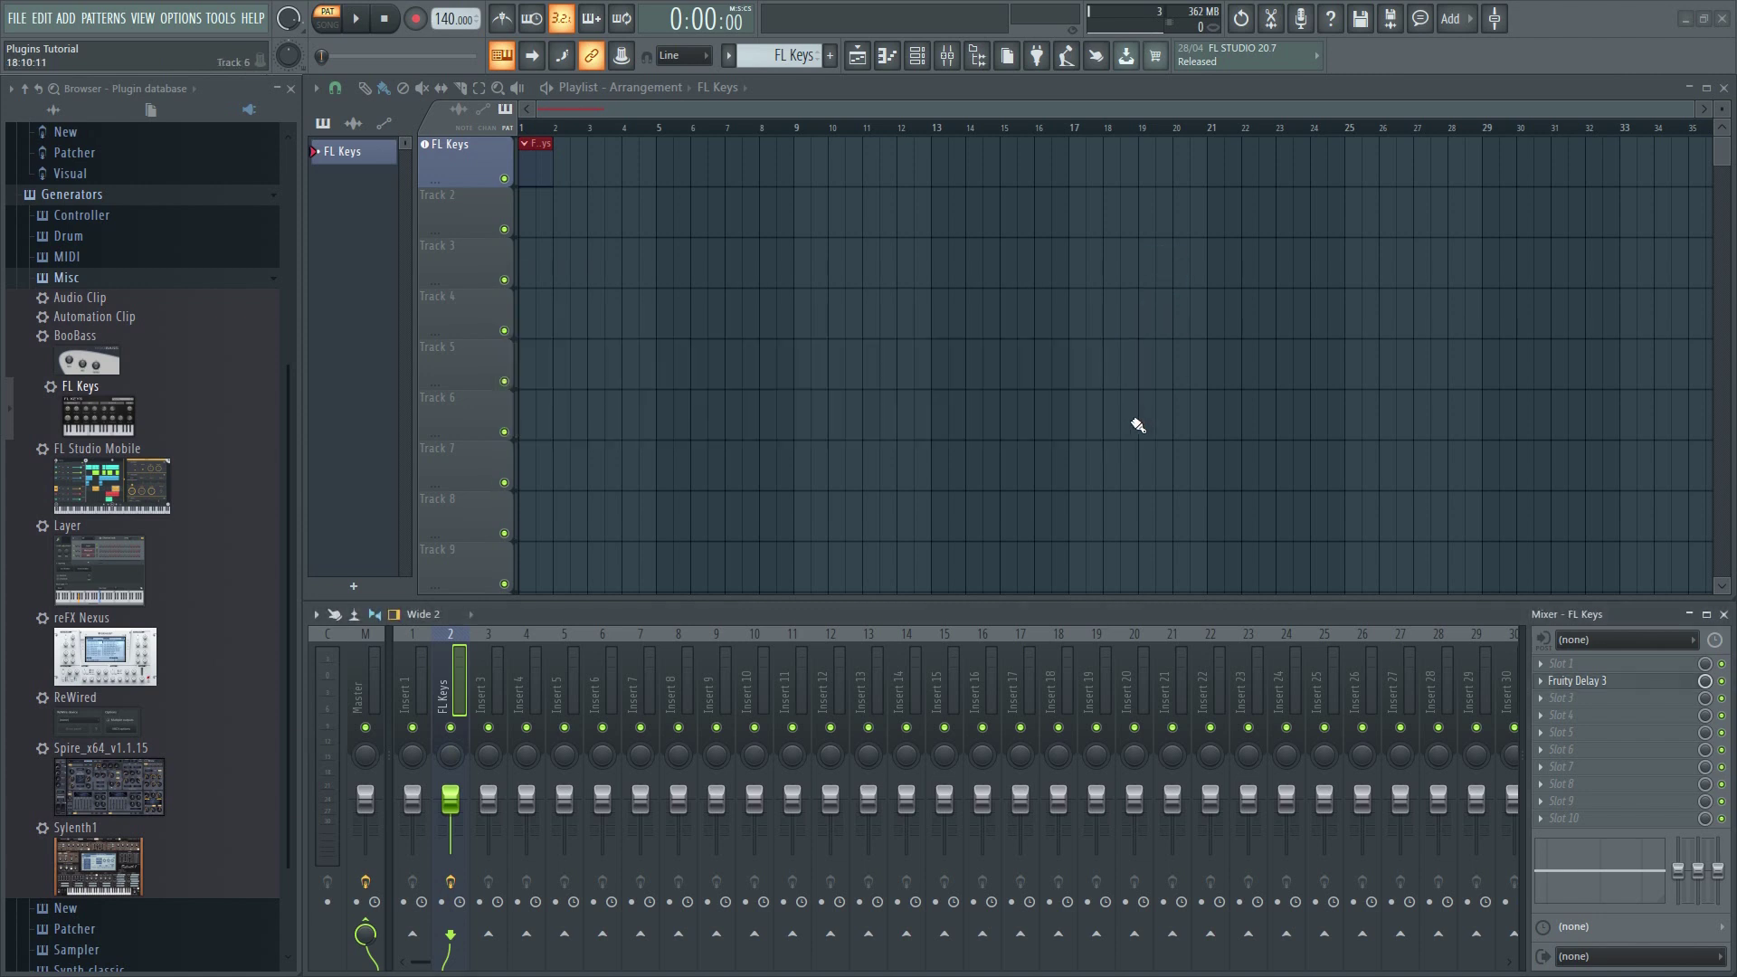
click(916, 55)
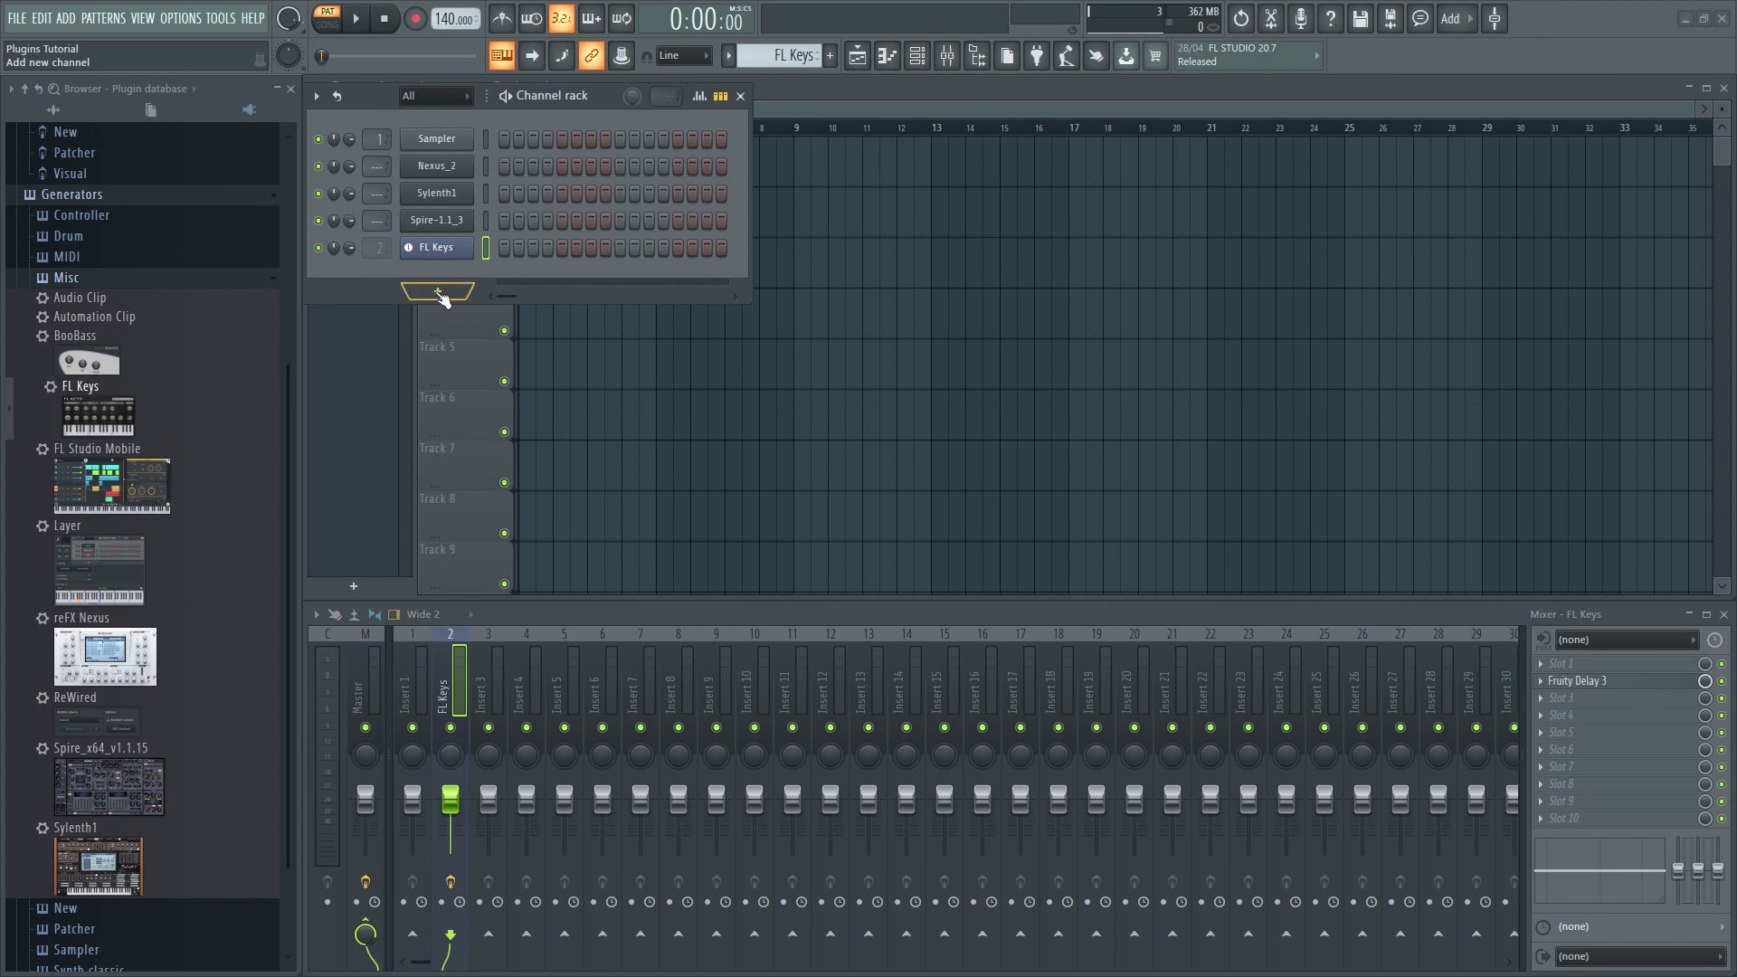
click(438, 194)
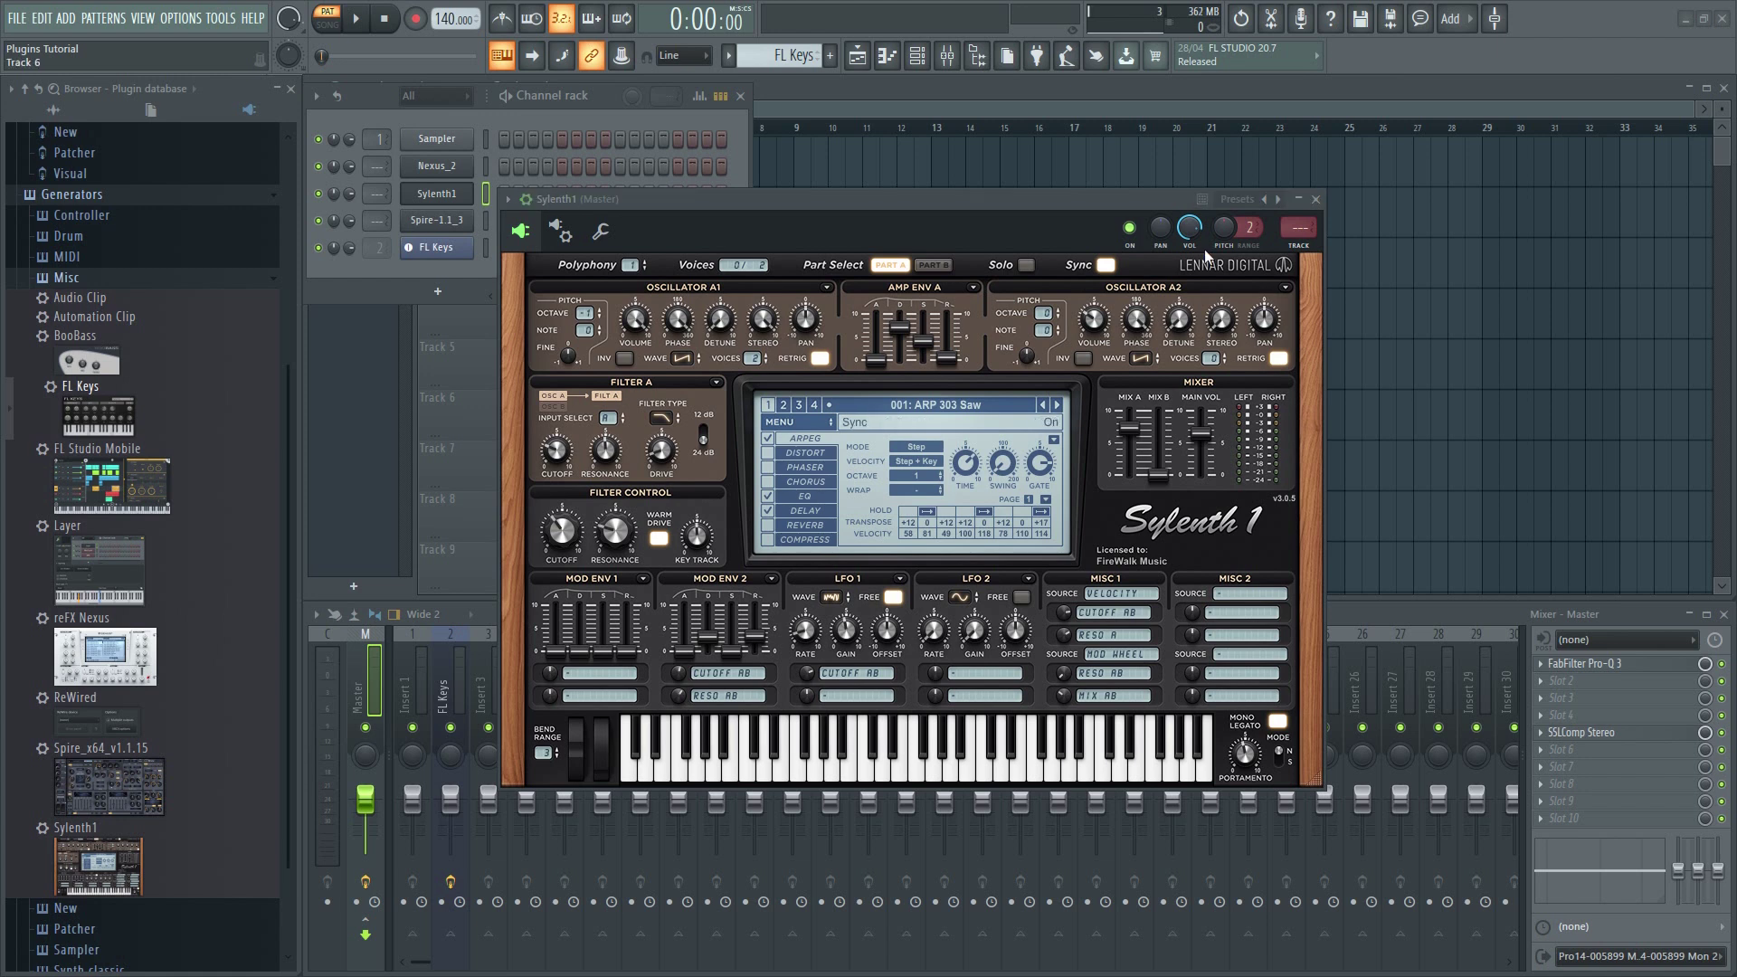
click(1316, 199)
Step: Add Spire as a new channel-rack instrument and close its window
click(442, 291)
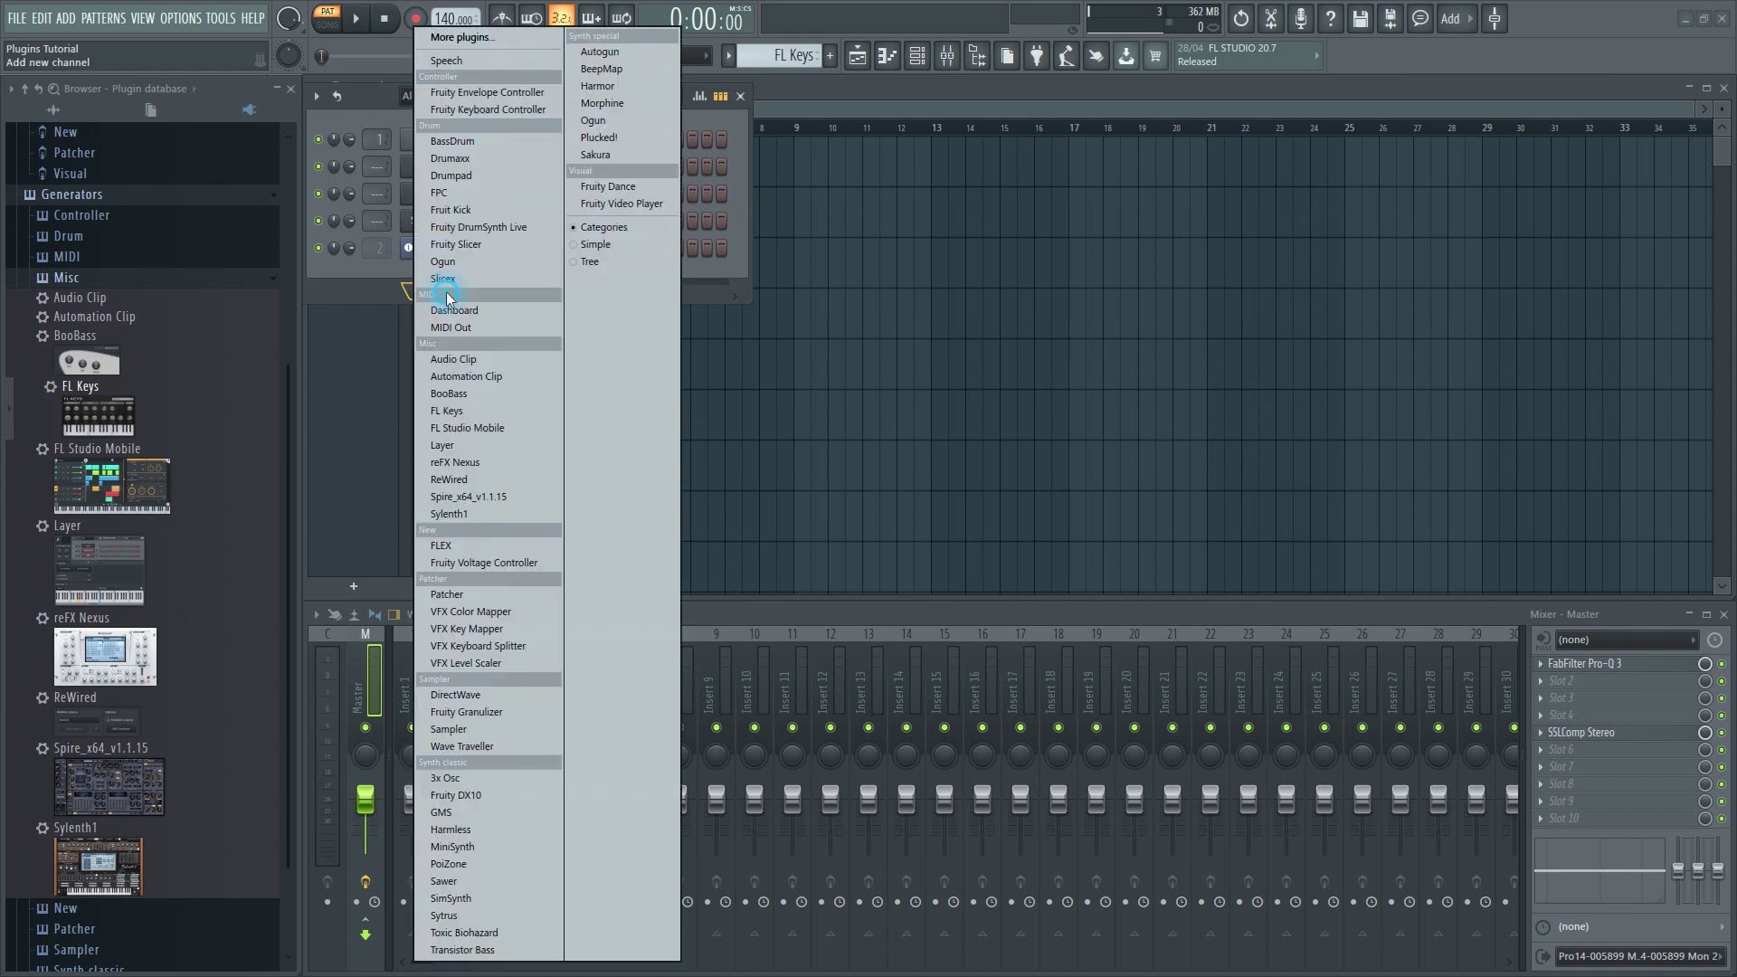
click(485, 497)
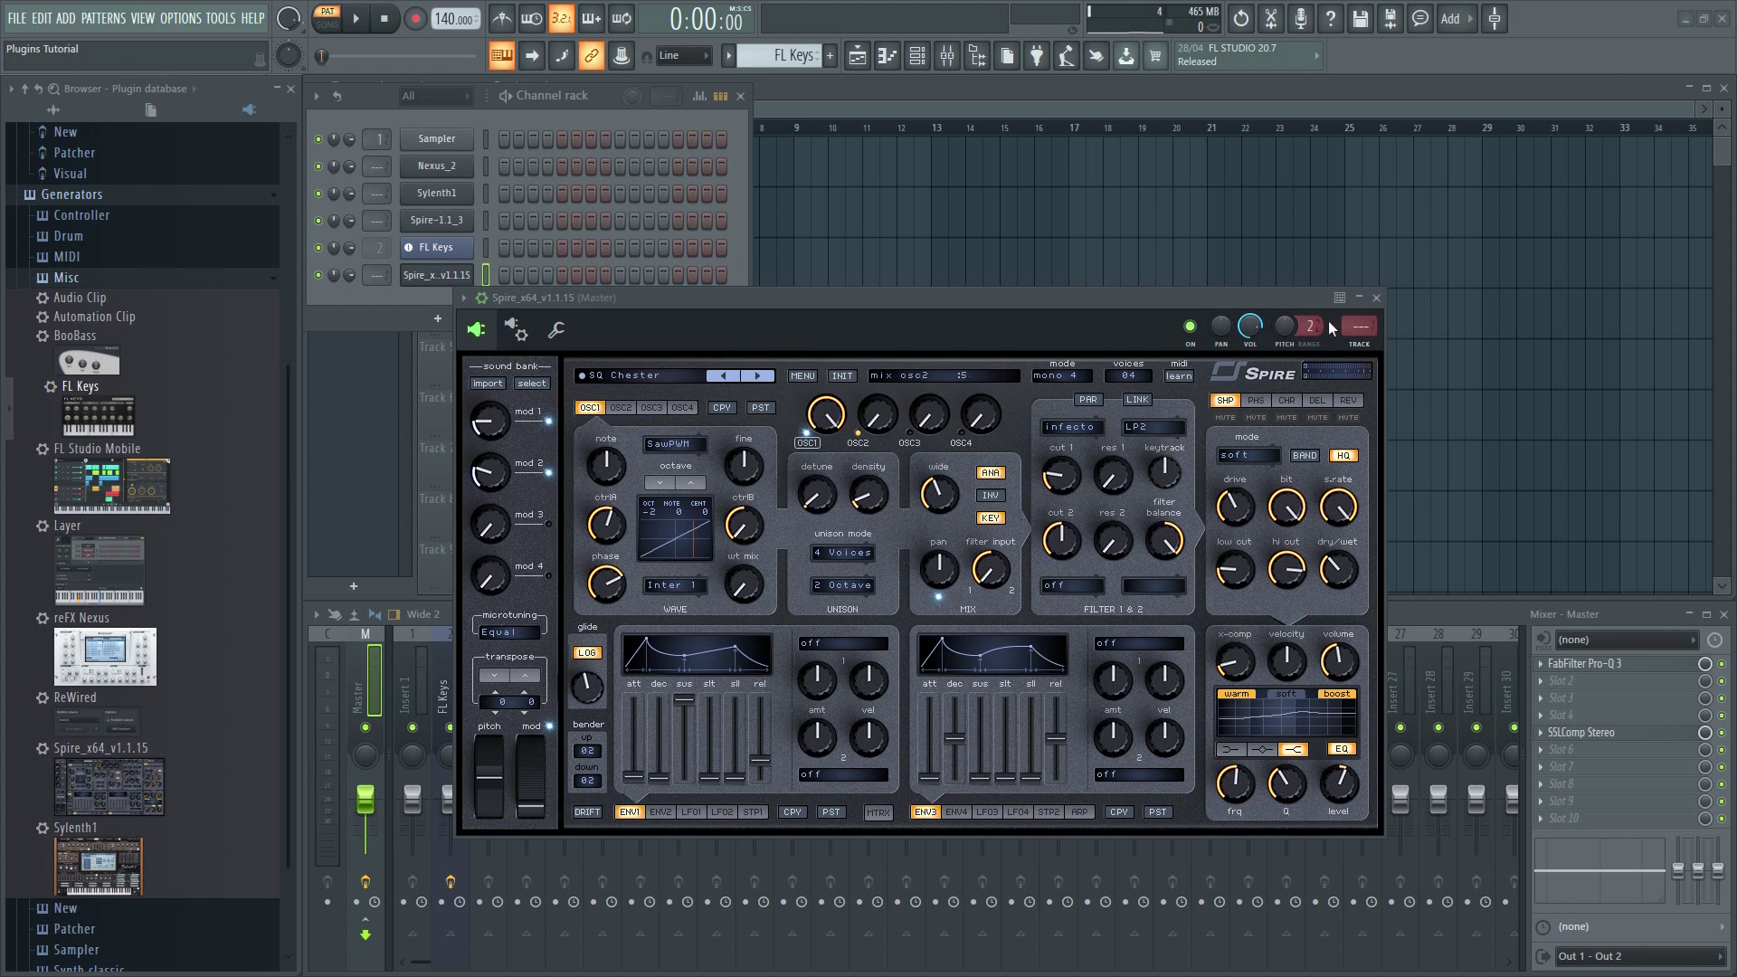
click(1374, 298)
Step: Reopen Sylenth1, keep ARP 303 Saw, and step through presets 002 to 007: ARP ClassicVA
click(437, 192)
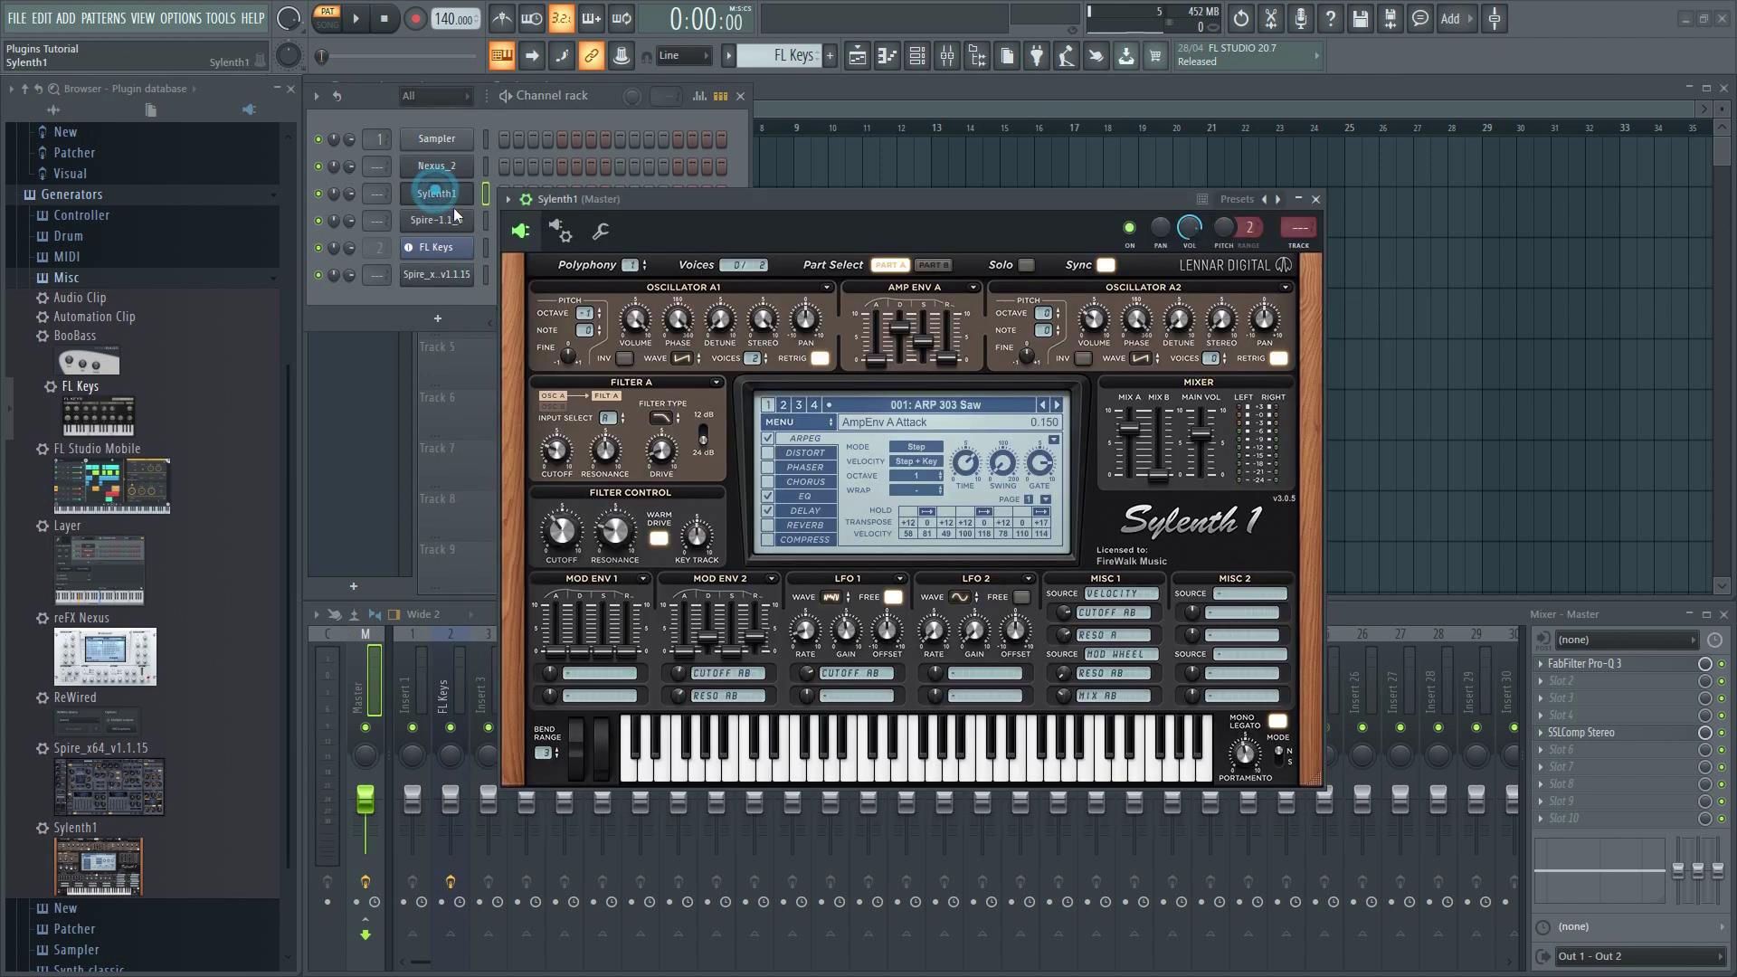
click(915, 404)
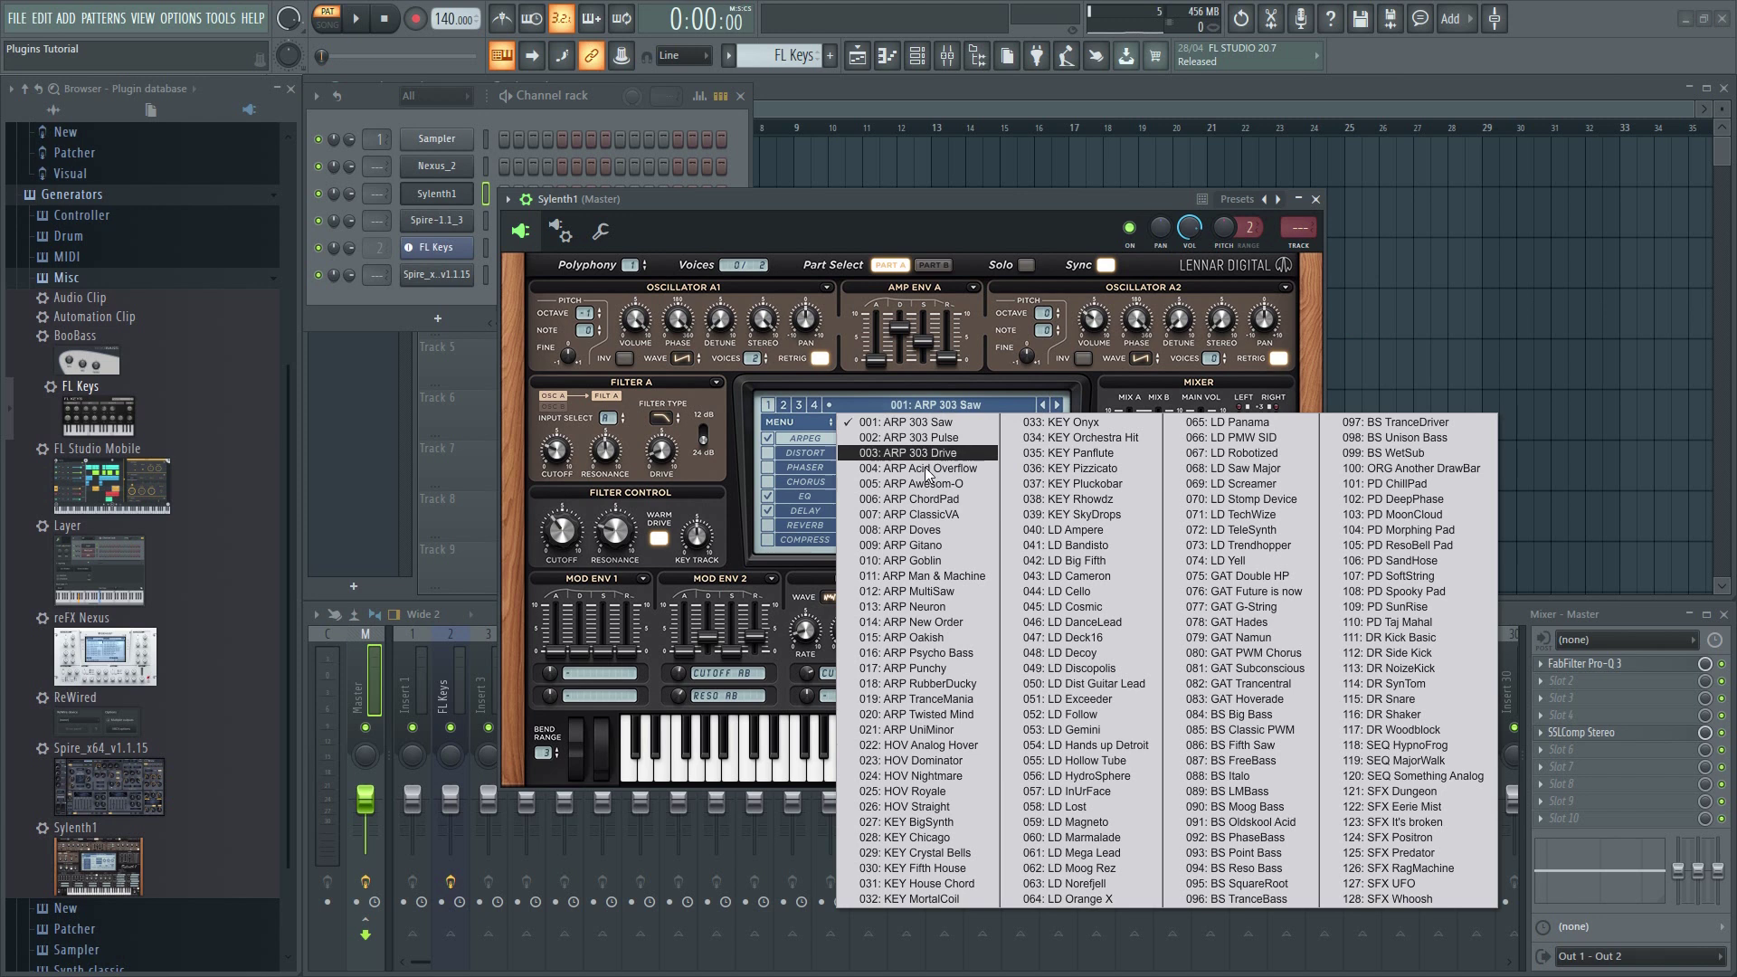
click(912, 422)
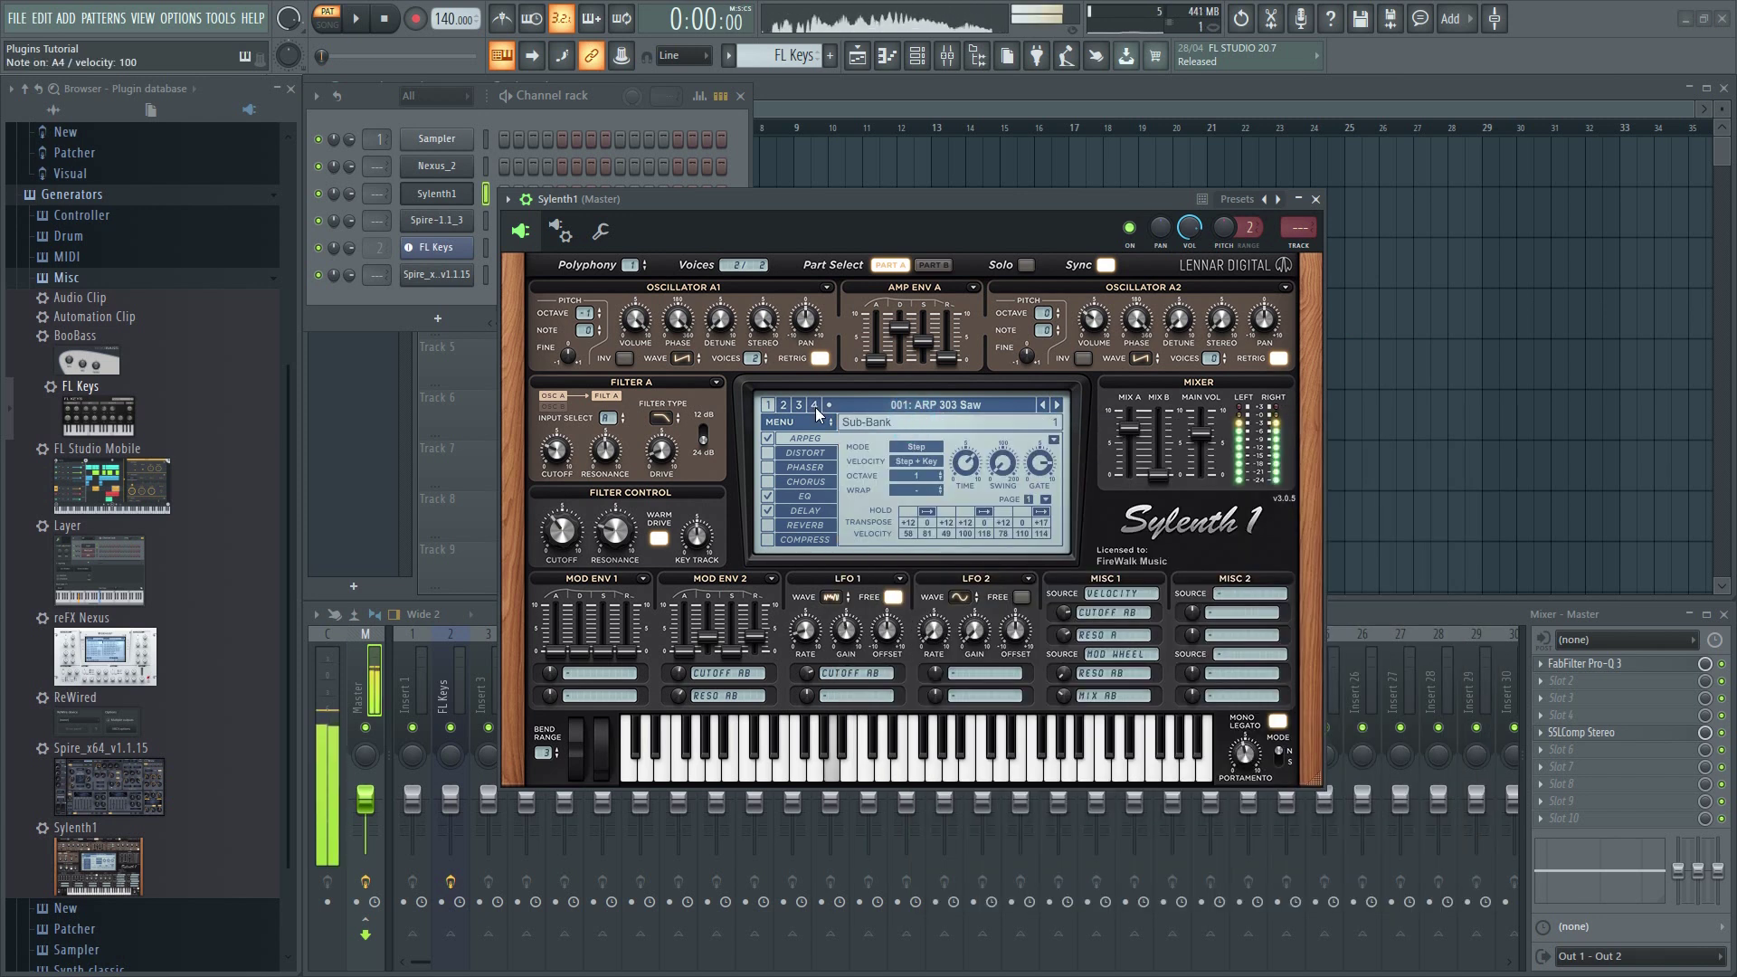
click(1056, 406)
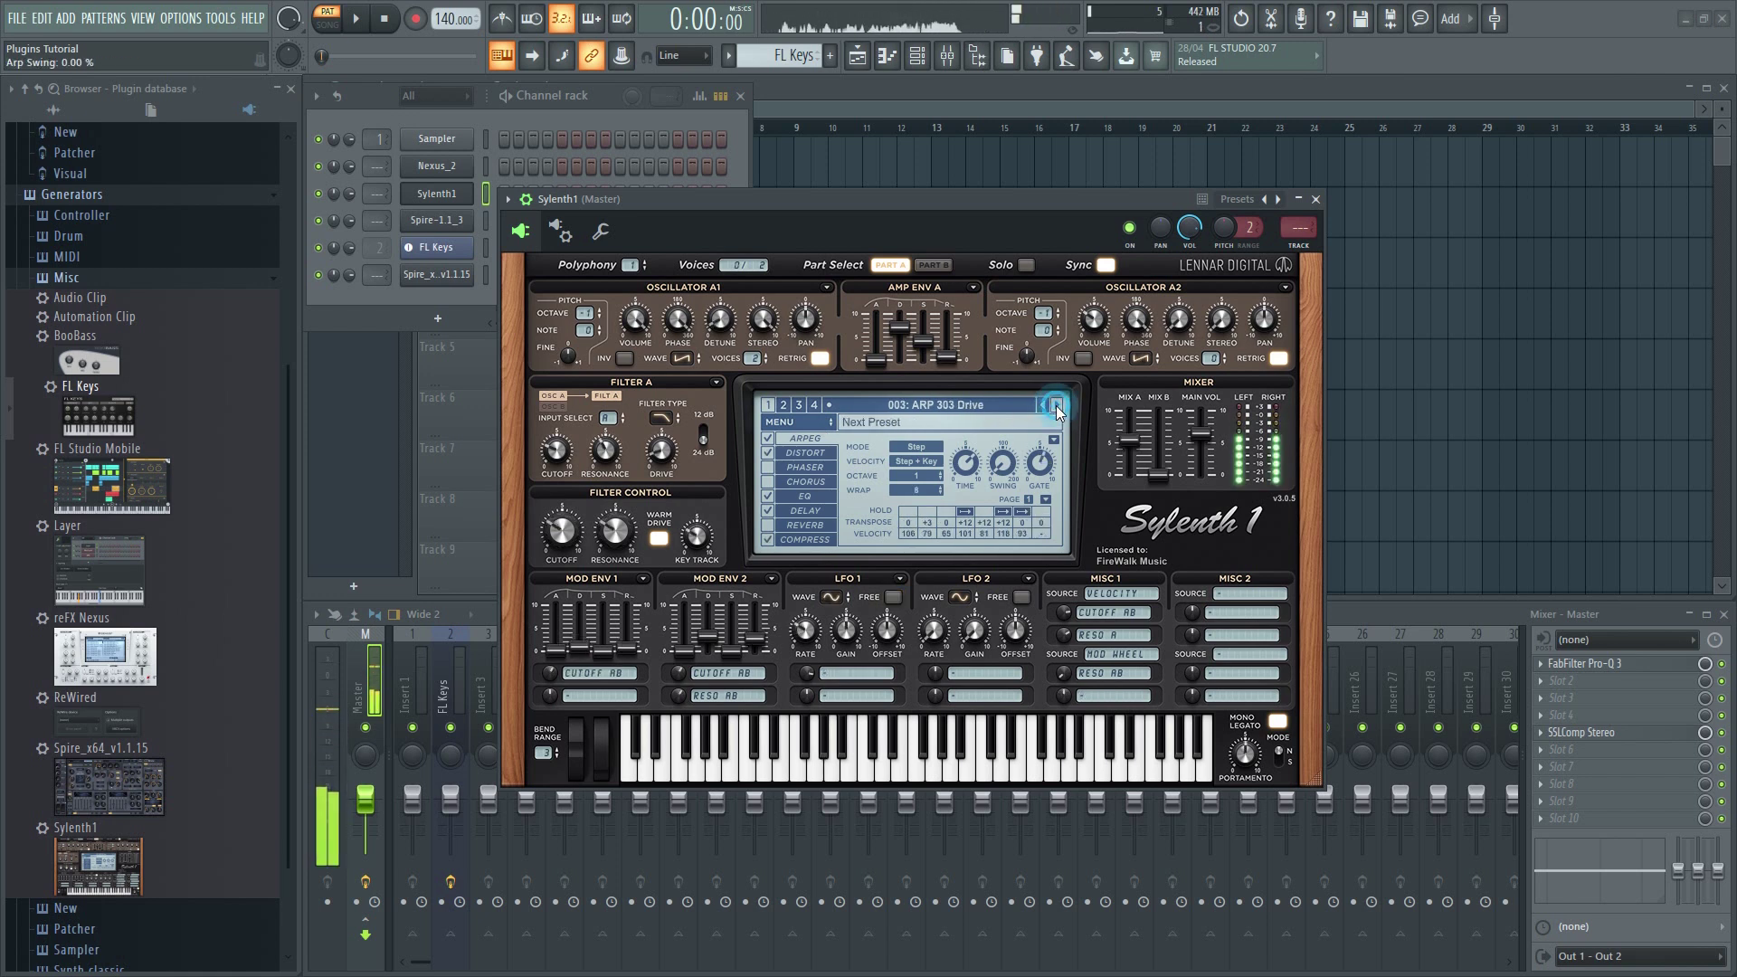
click(1056, 406)
click(1056, 406)
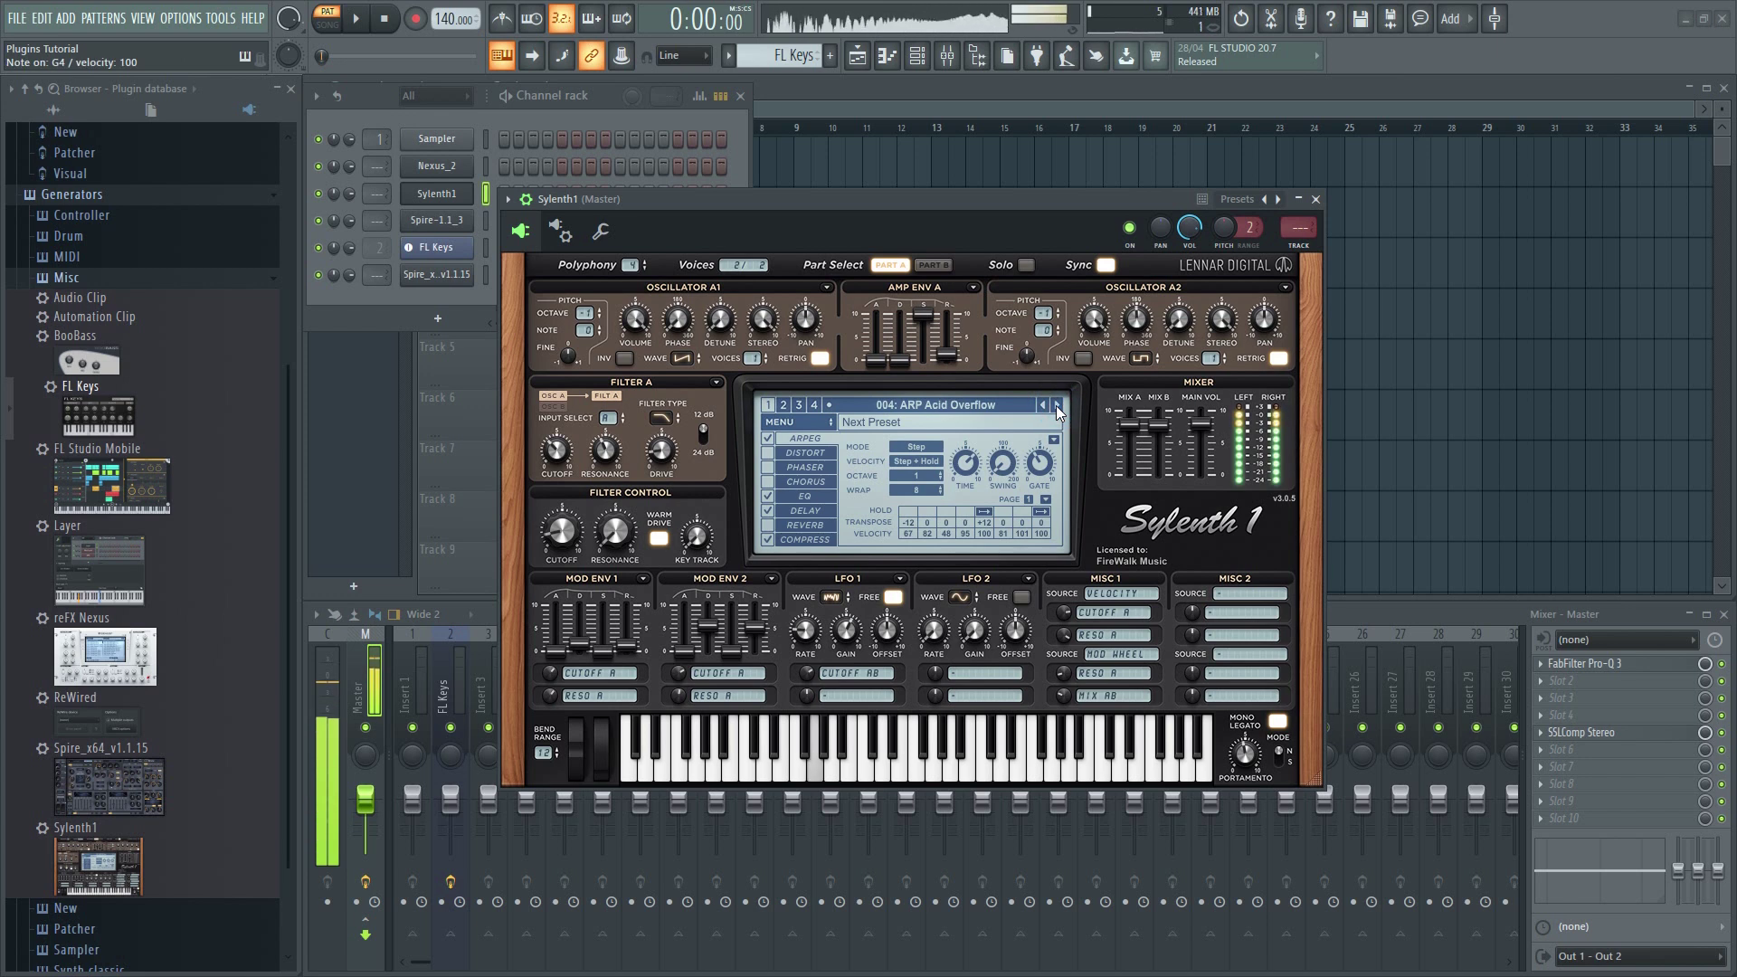
click(1057, 406)
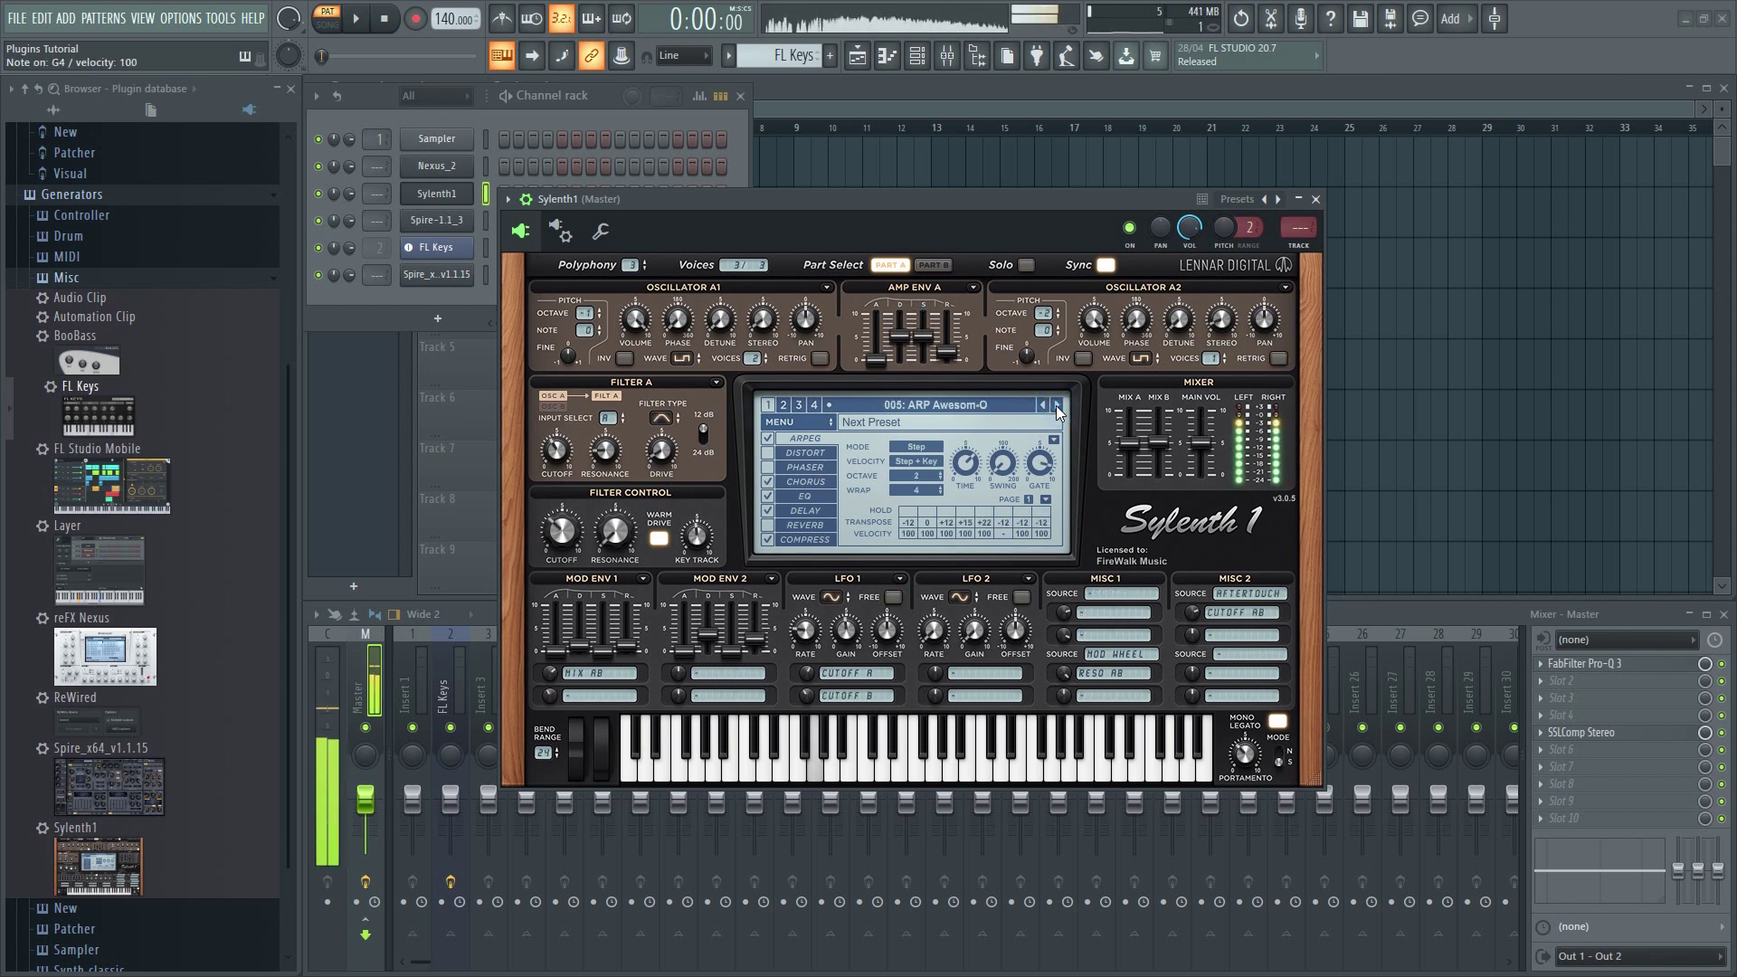
click(1057, 406)
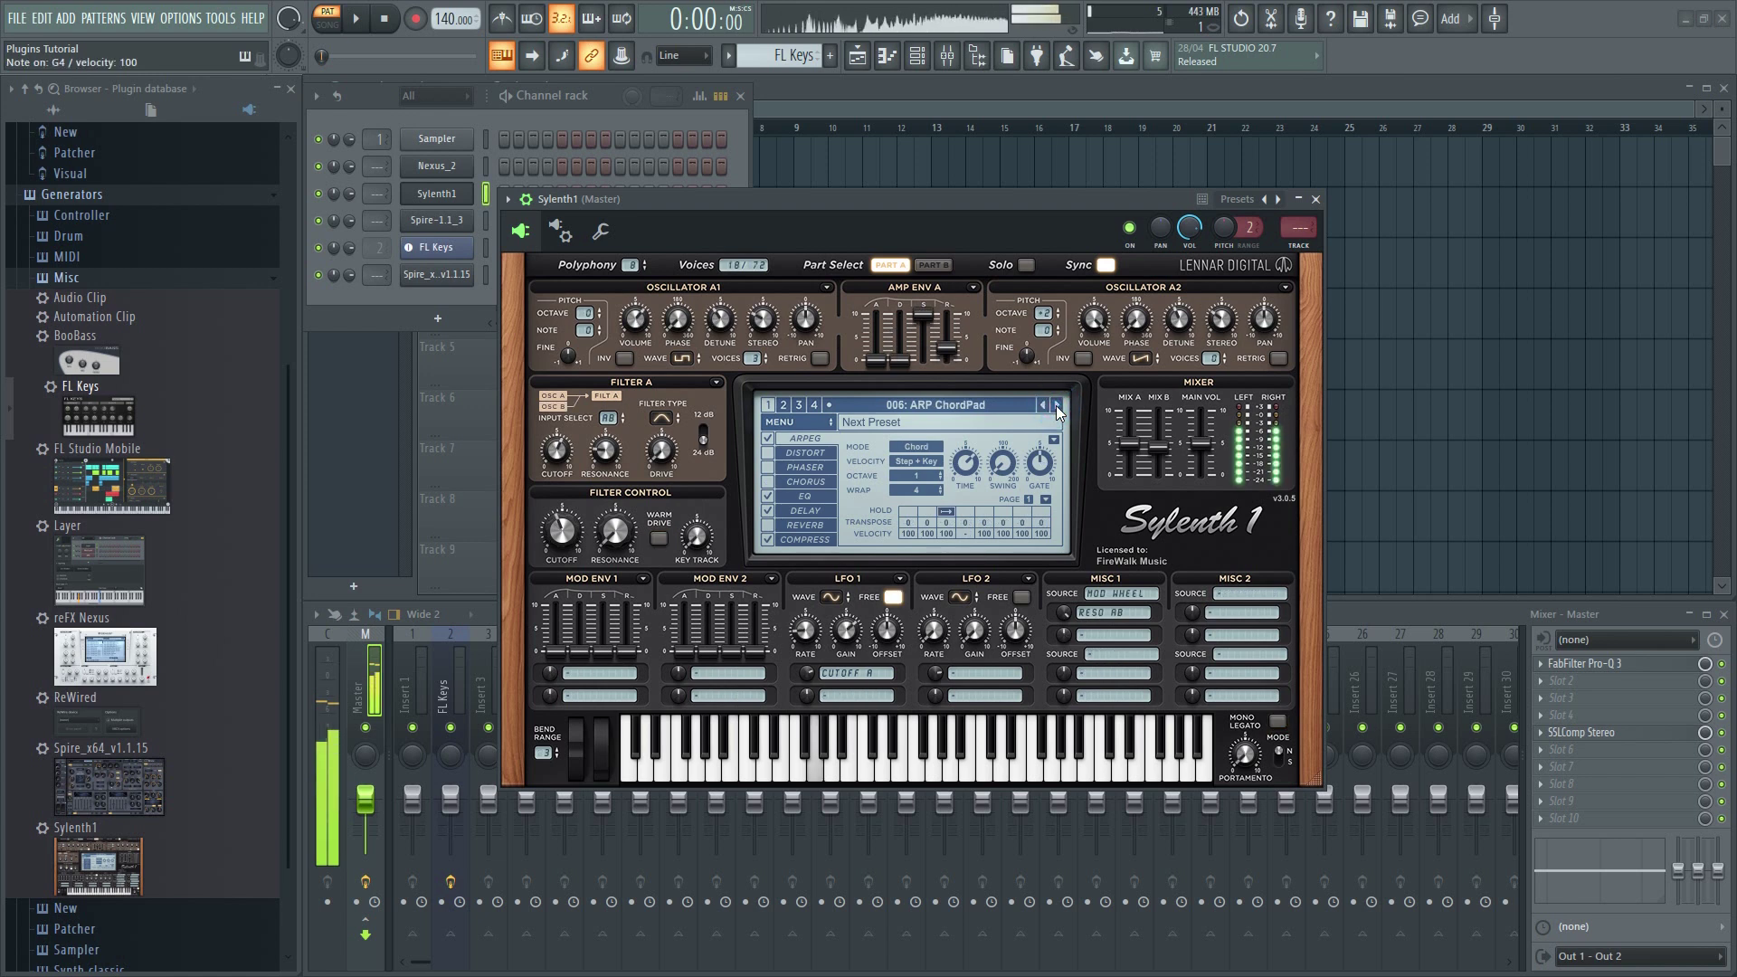
click(1057, 407)
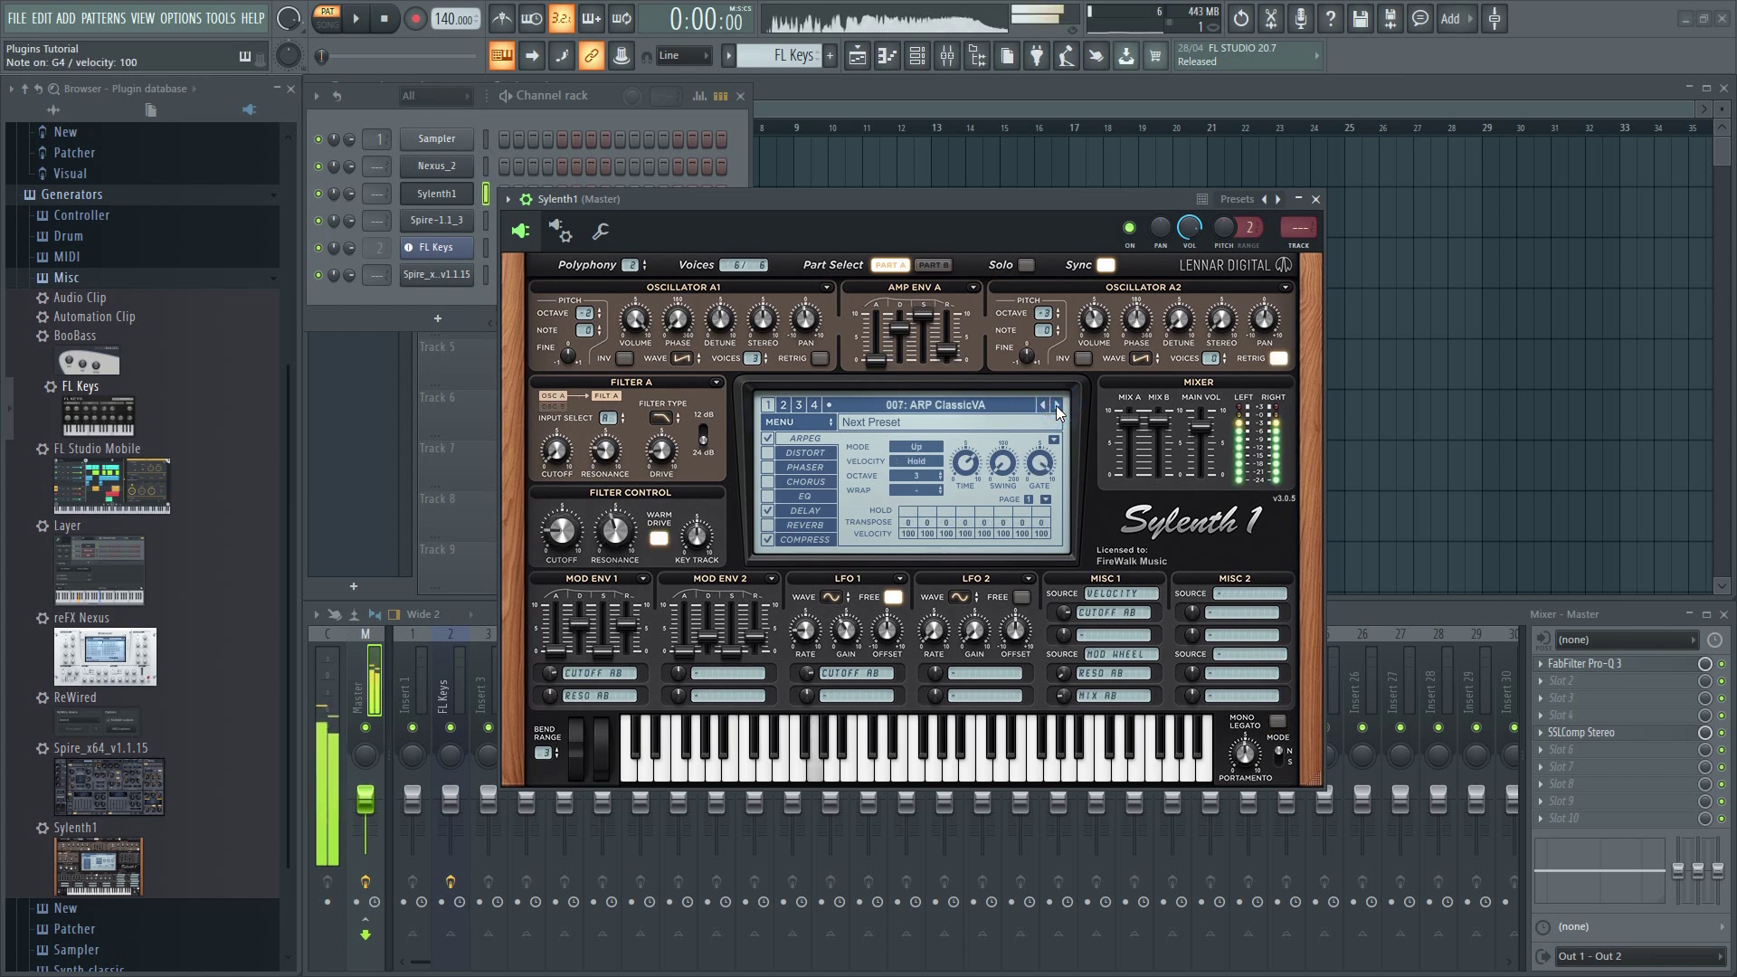
Step: Load 040: LD Ampere, then step on through LD Bandisto, Big Fifth, Cameron and Cello
click(974, 405)
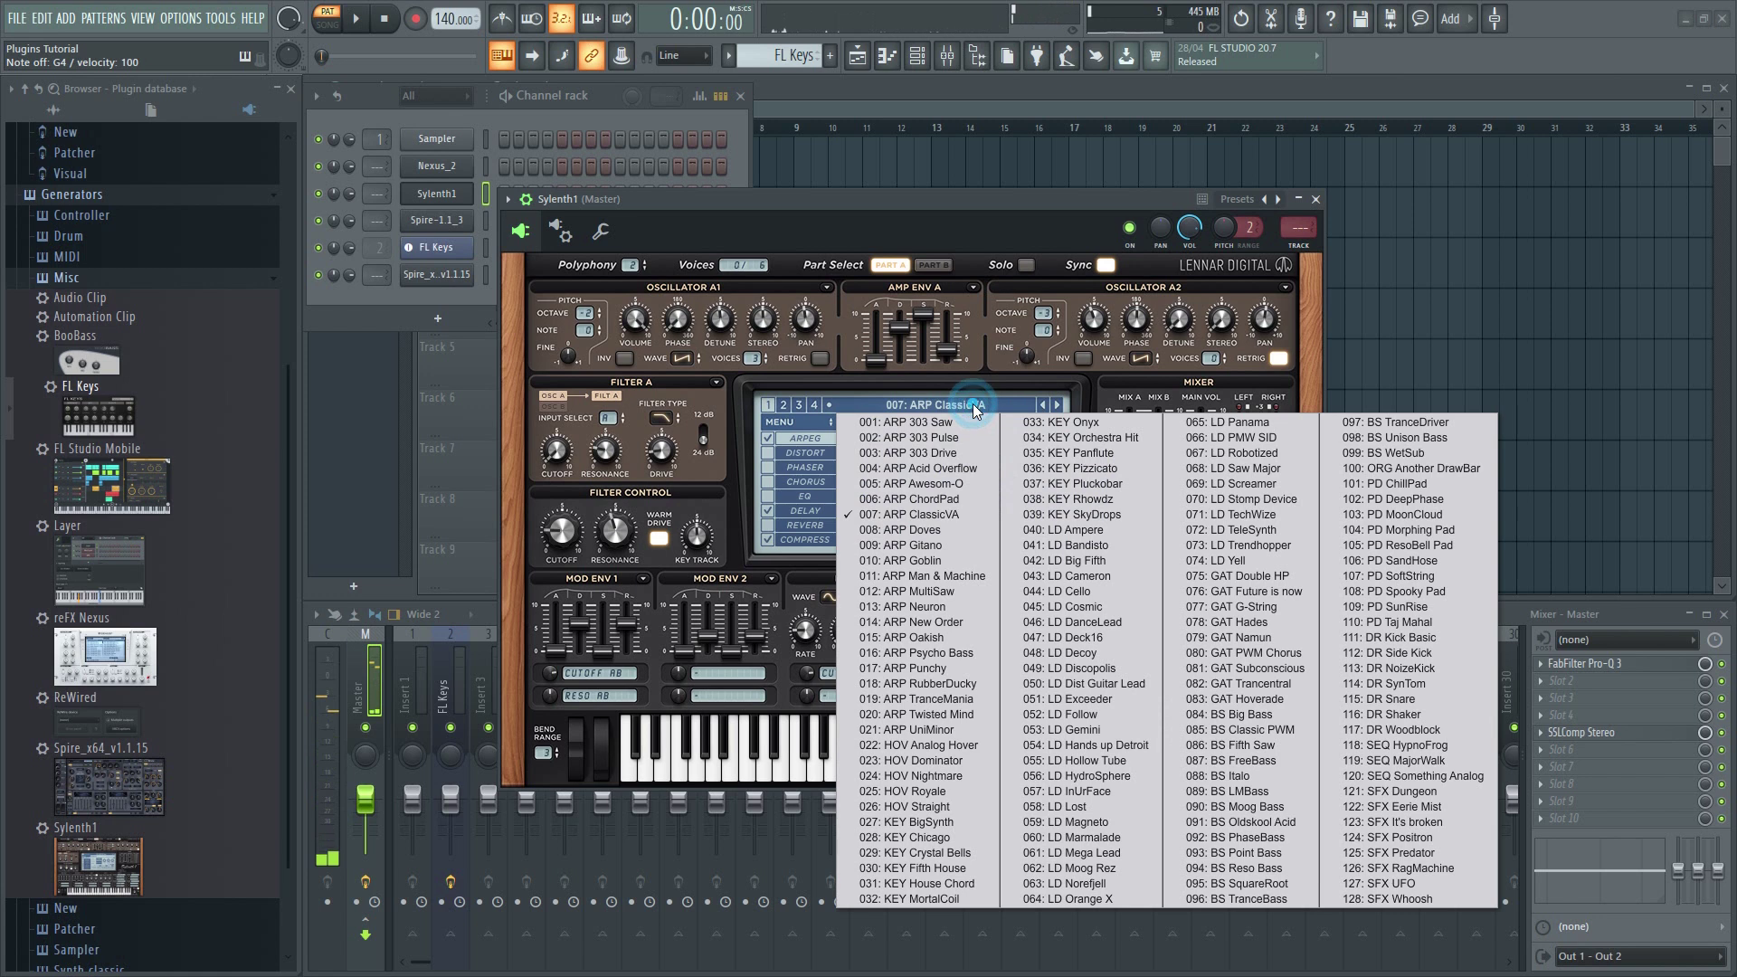
click(1111, 531)
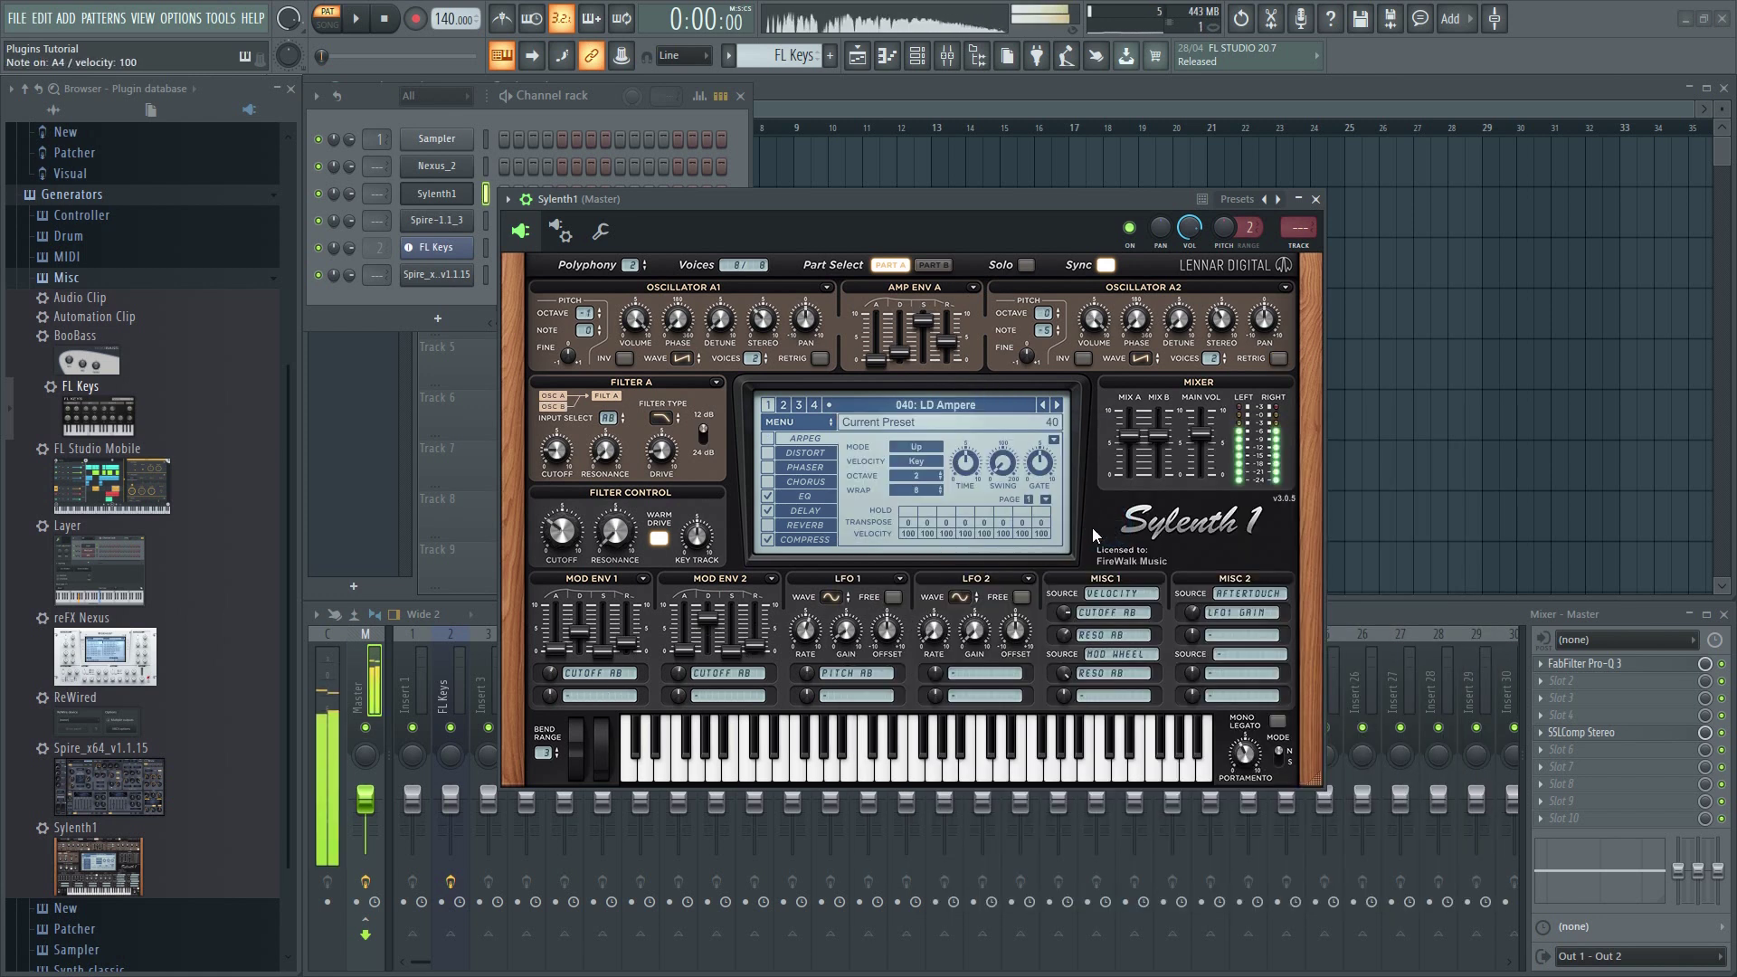
click(1057, 406)
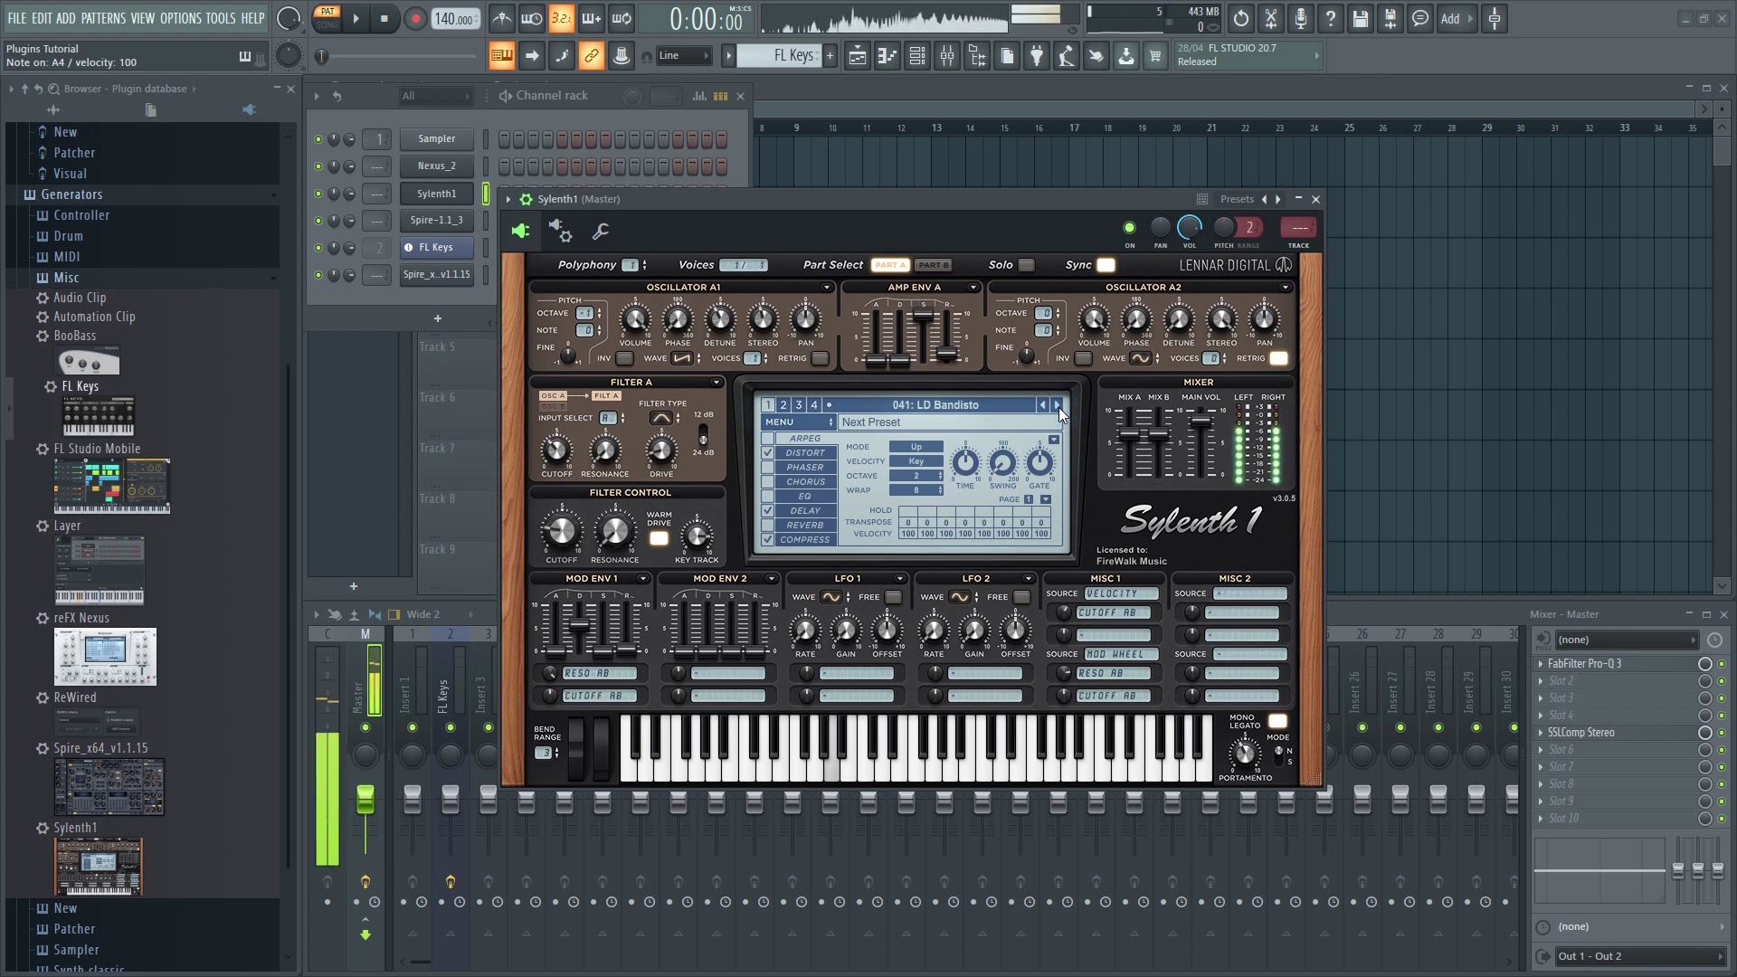
click(1058, 406)
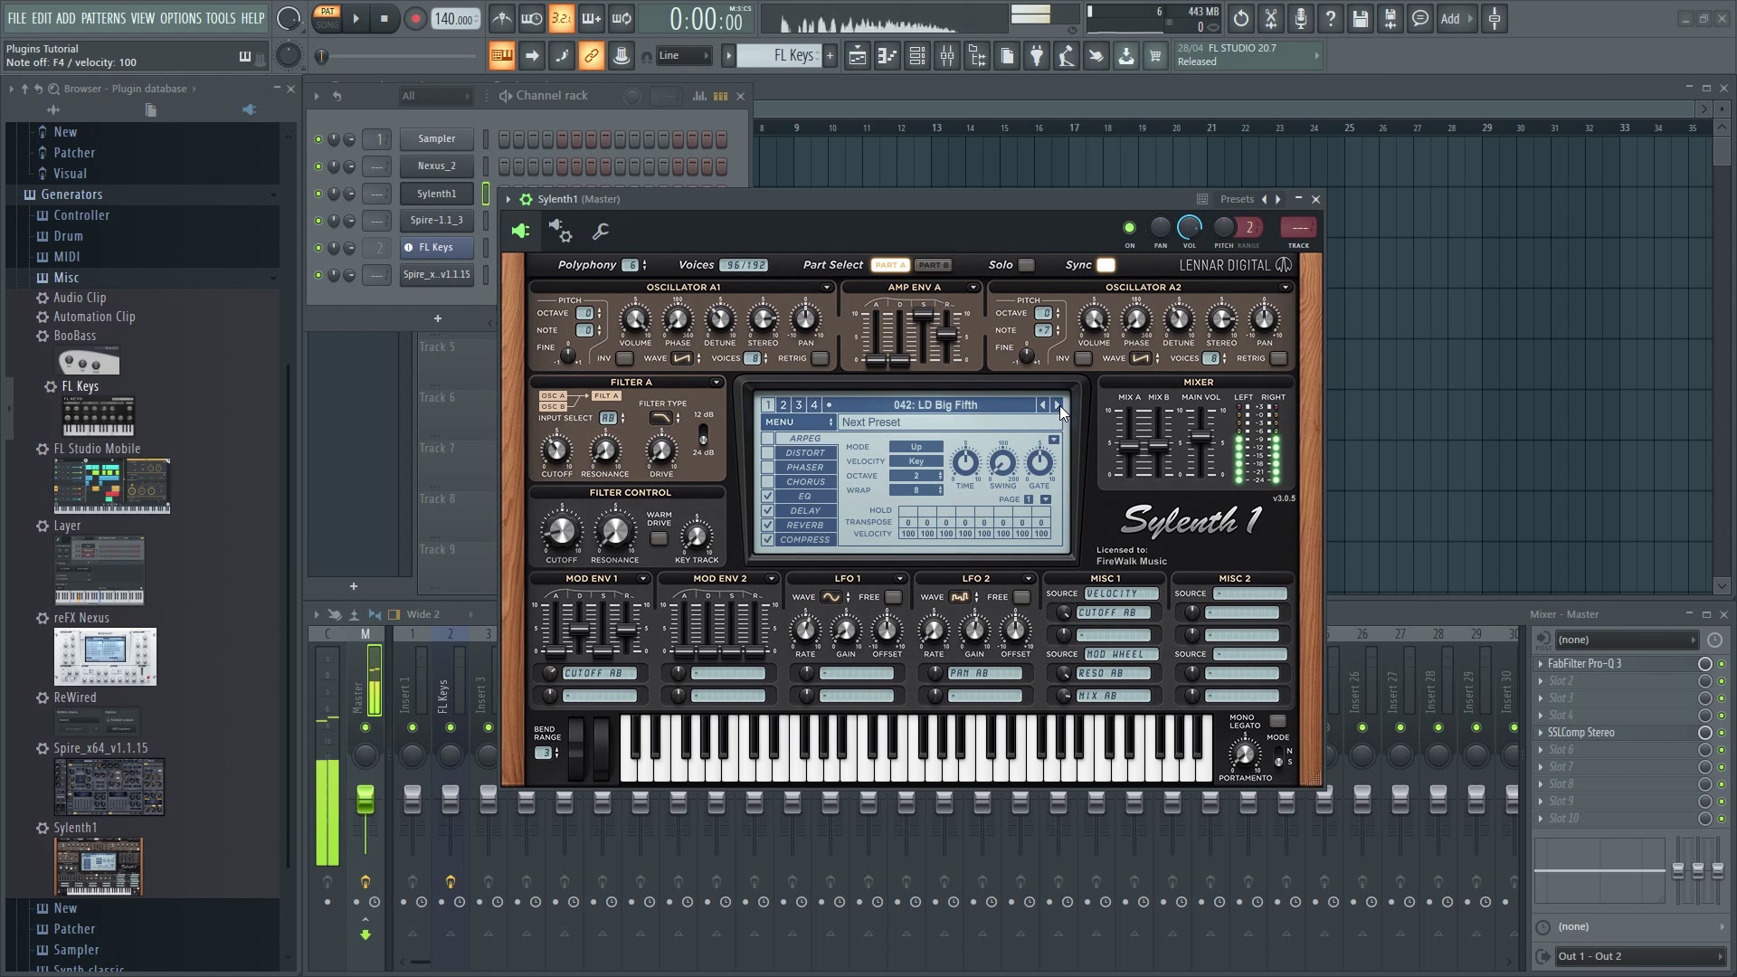
click(1057, 405)
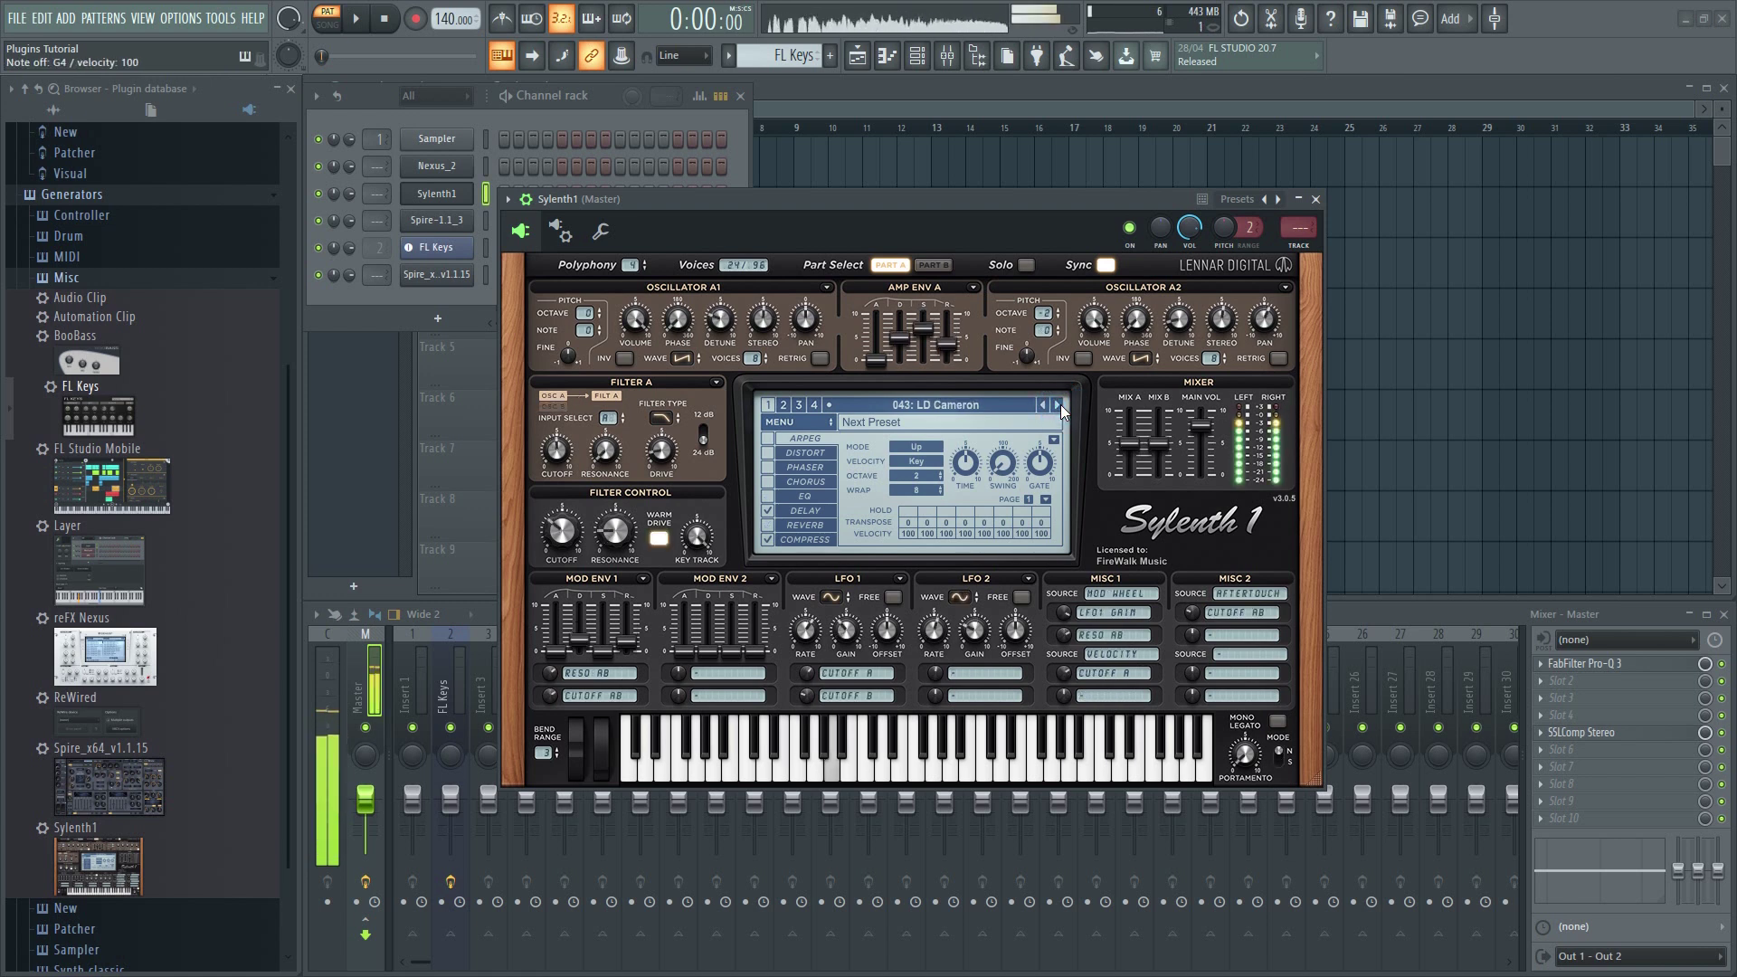
click(1058, 405)
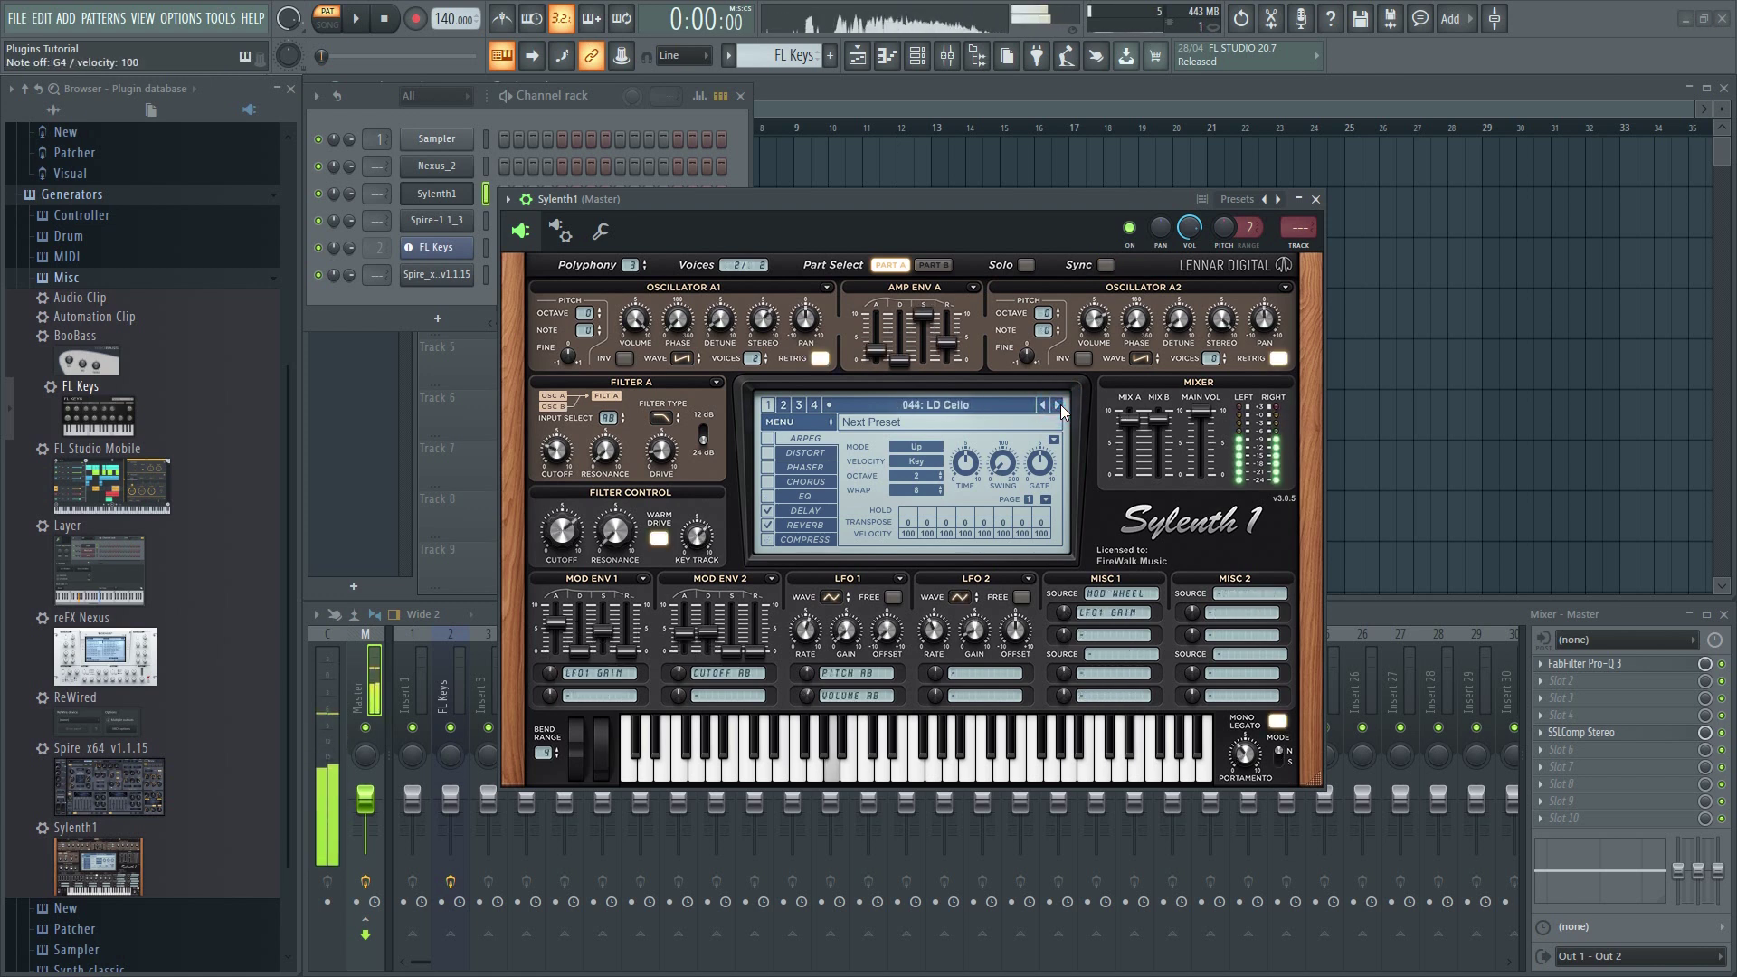
Step: Step past LD Cosmic, DanceLead, Deck16 and Decoy to 050: LD Dist Guitar Lead; open the preset list
click(1058, 405)
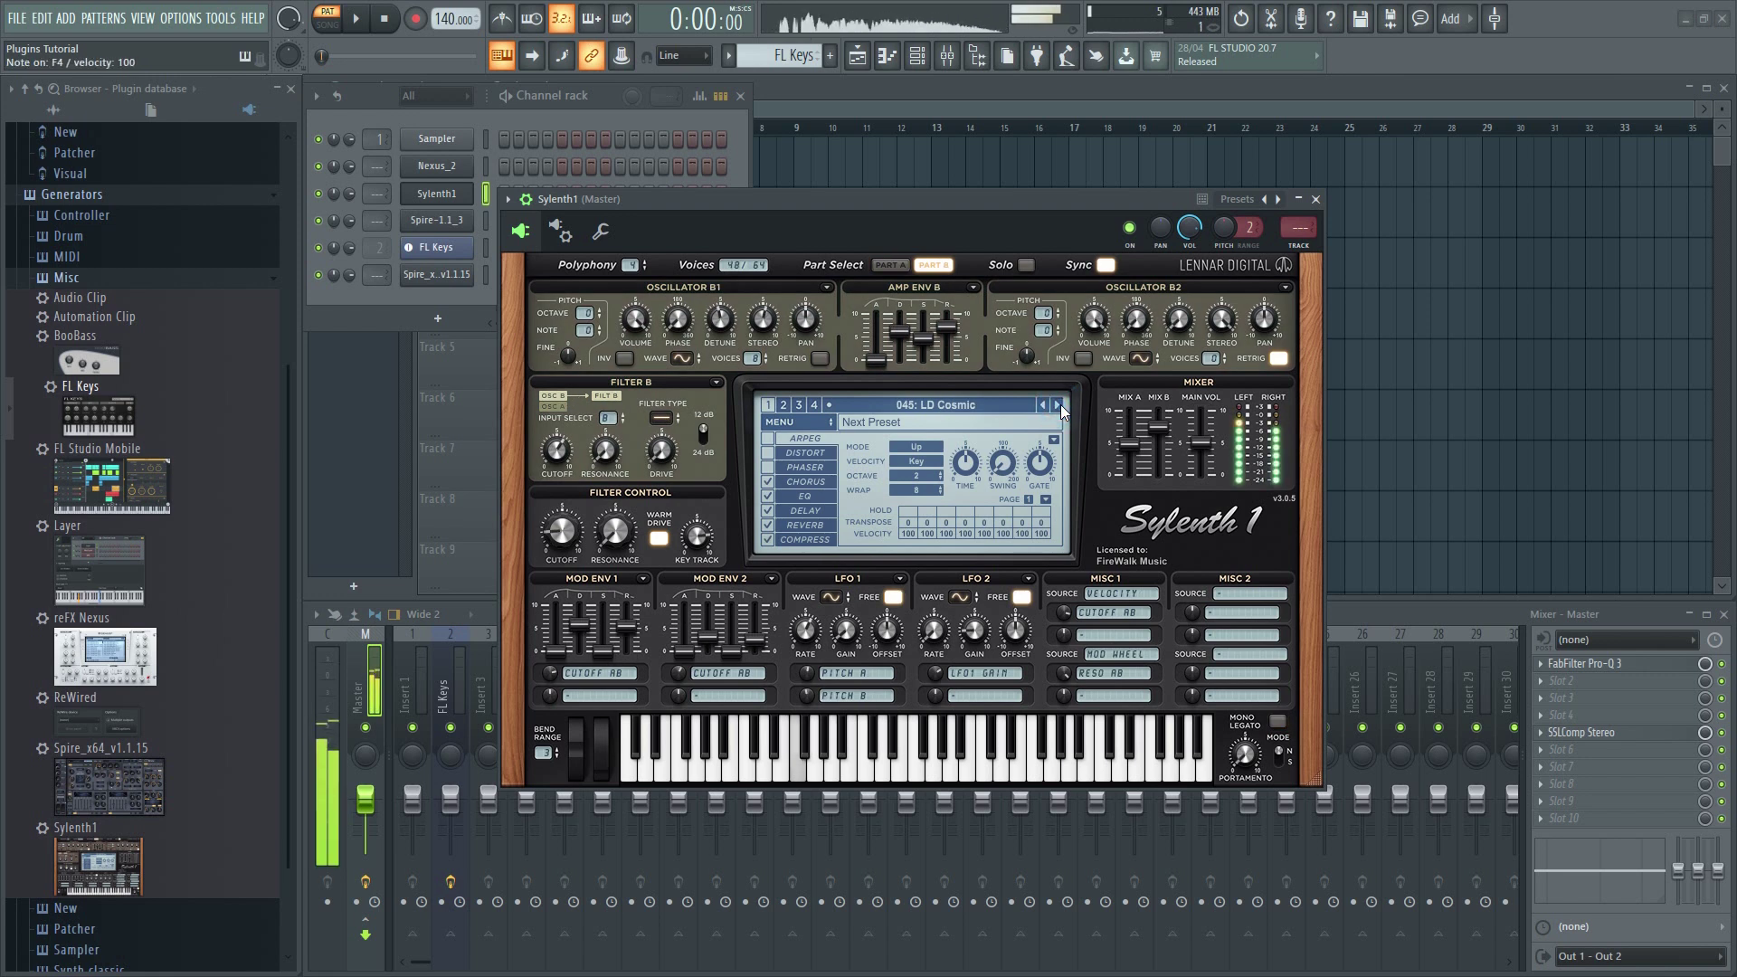
click(1058, 404)
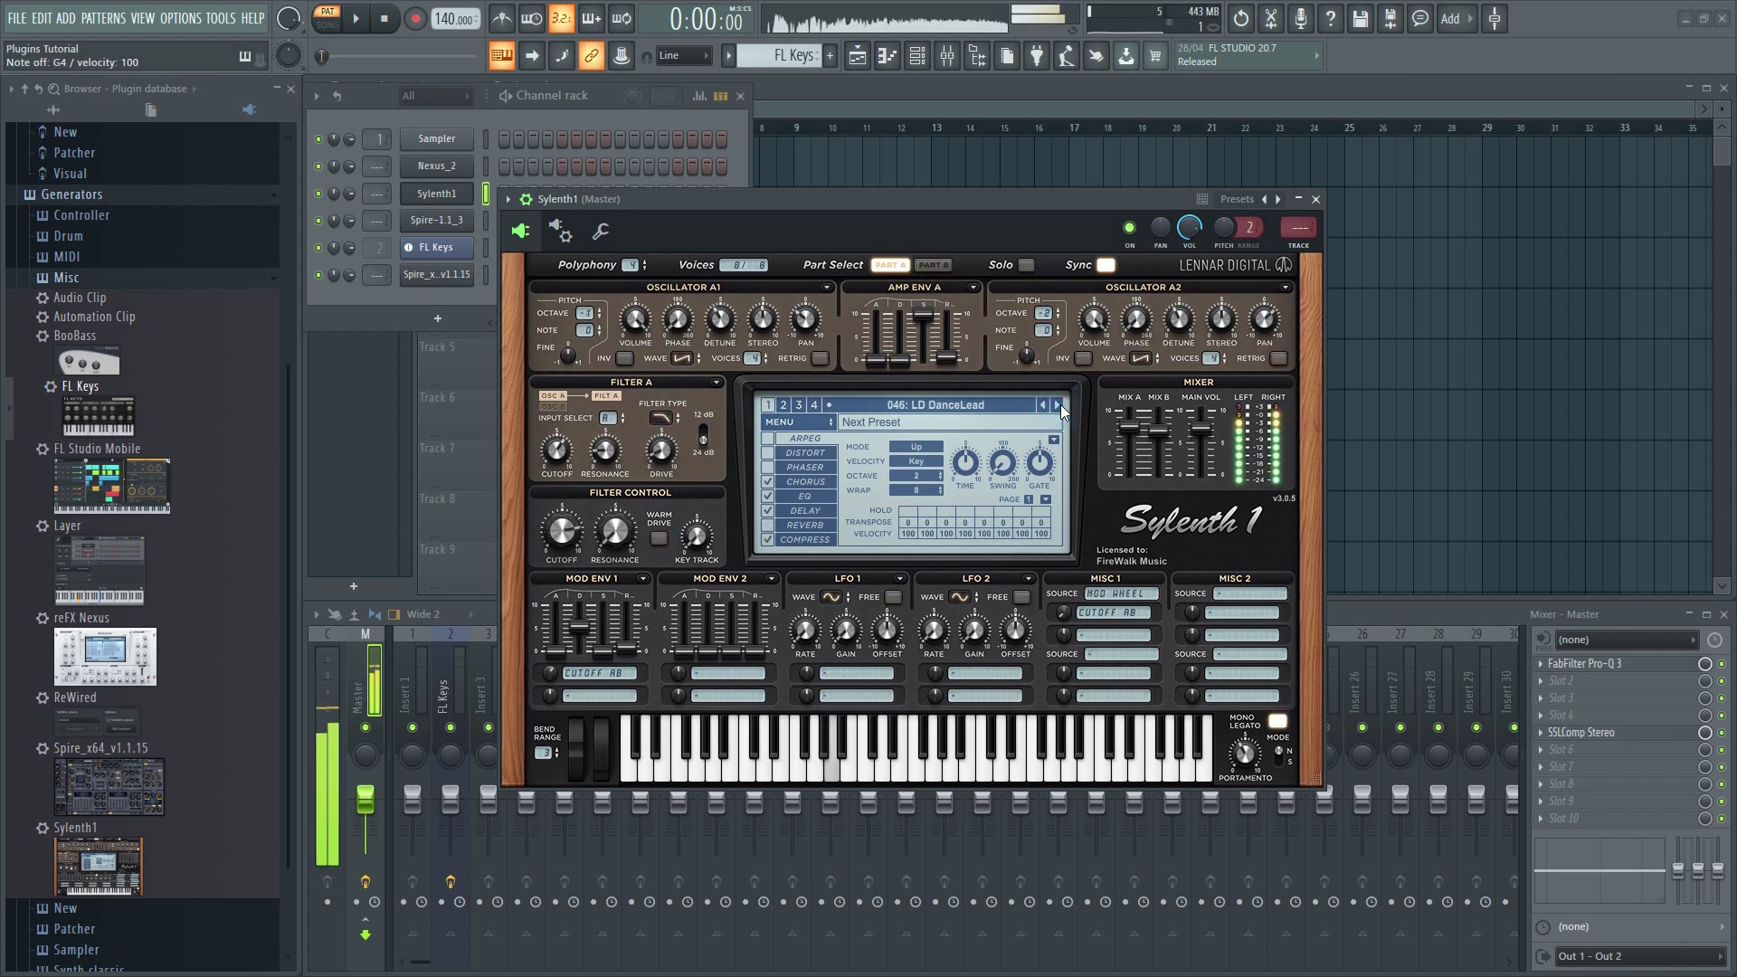
click(1058, 405)
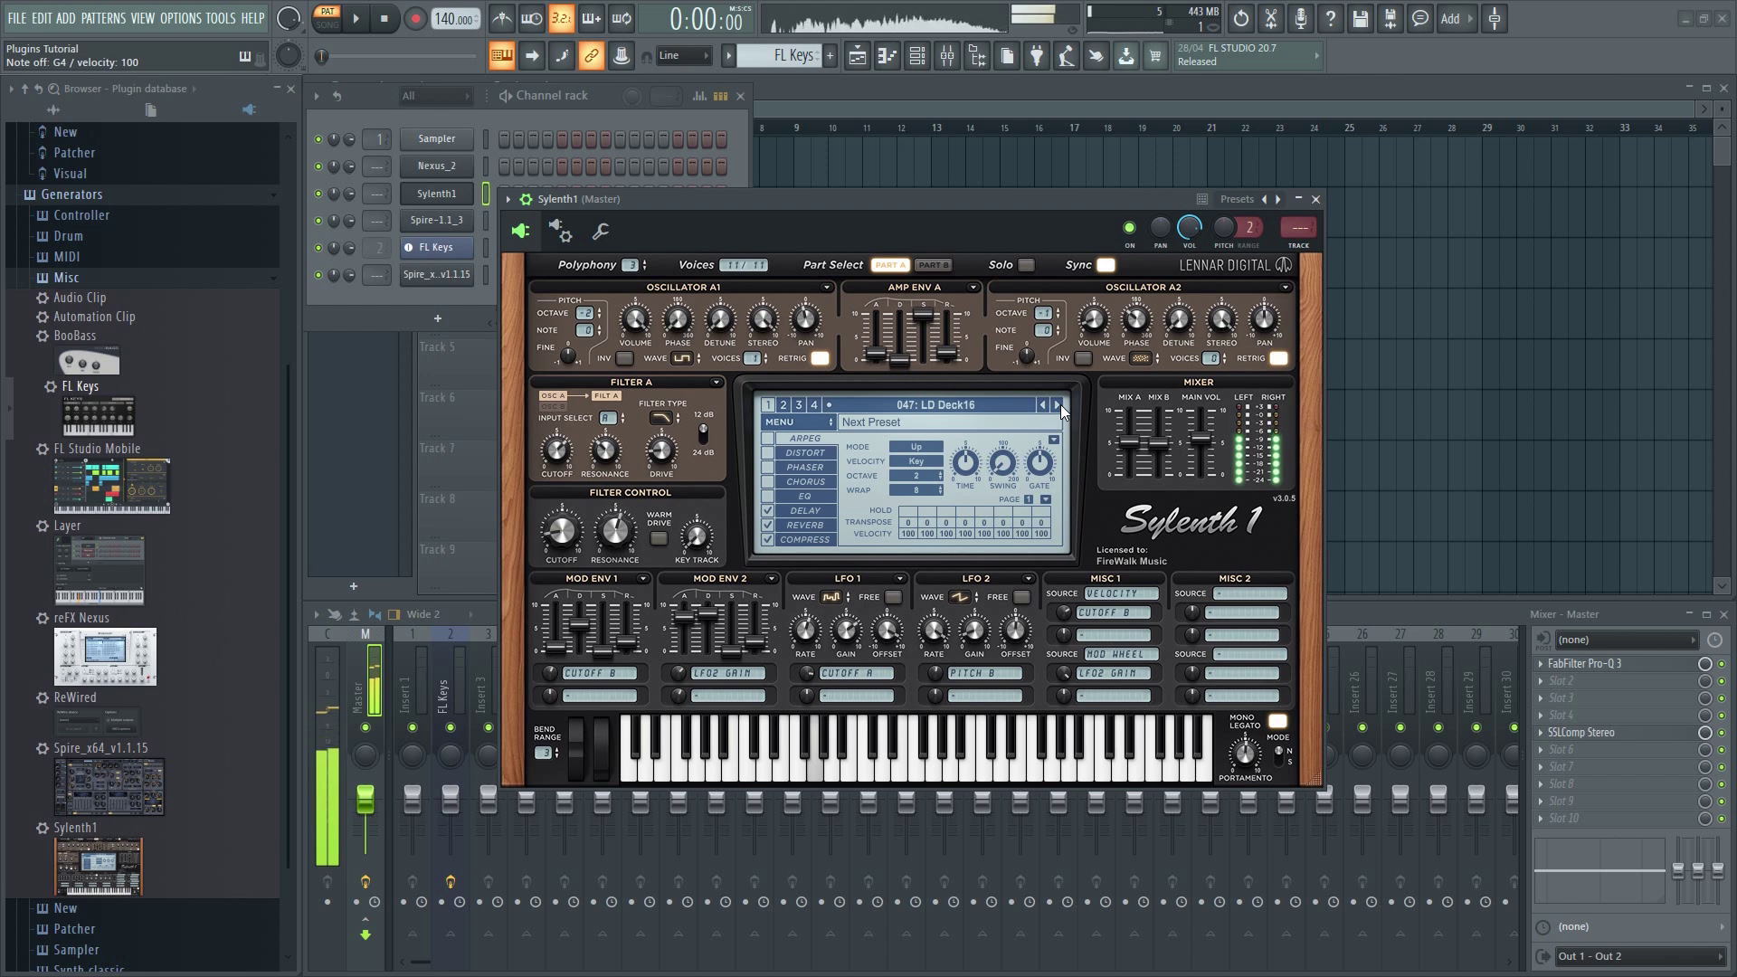
click(1058, 405)
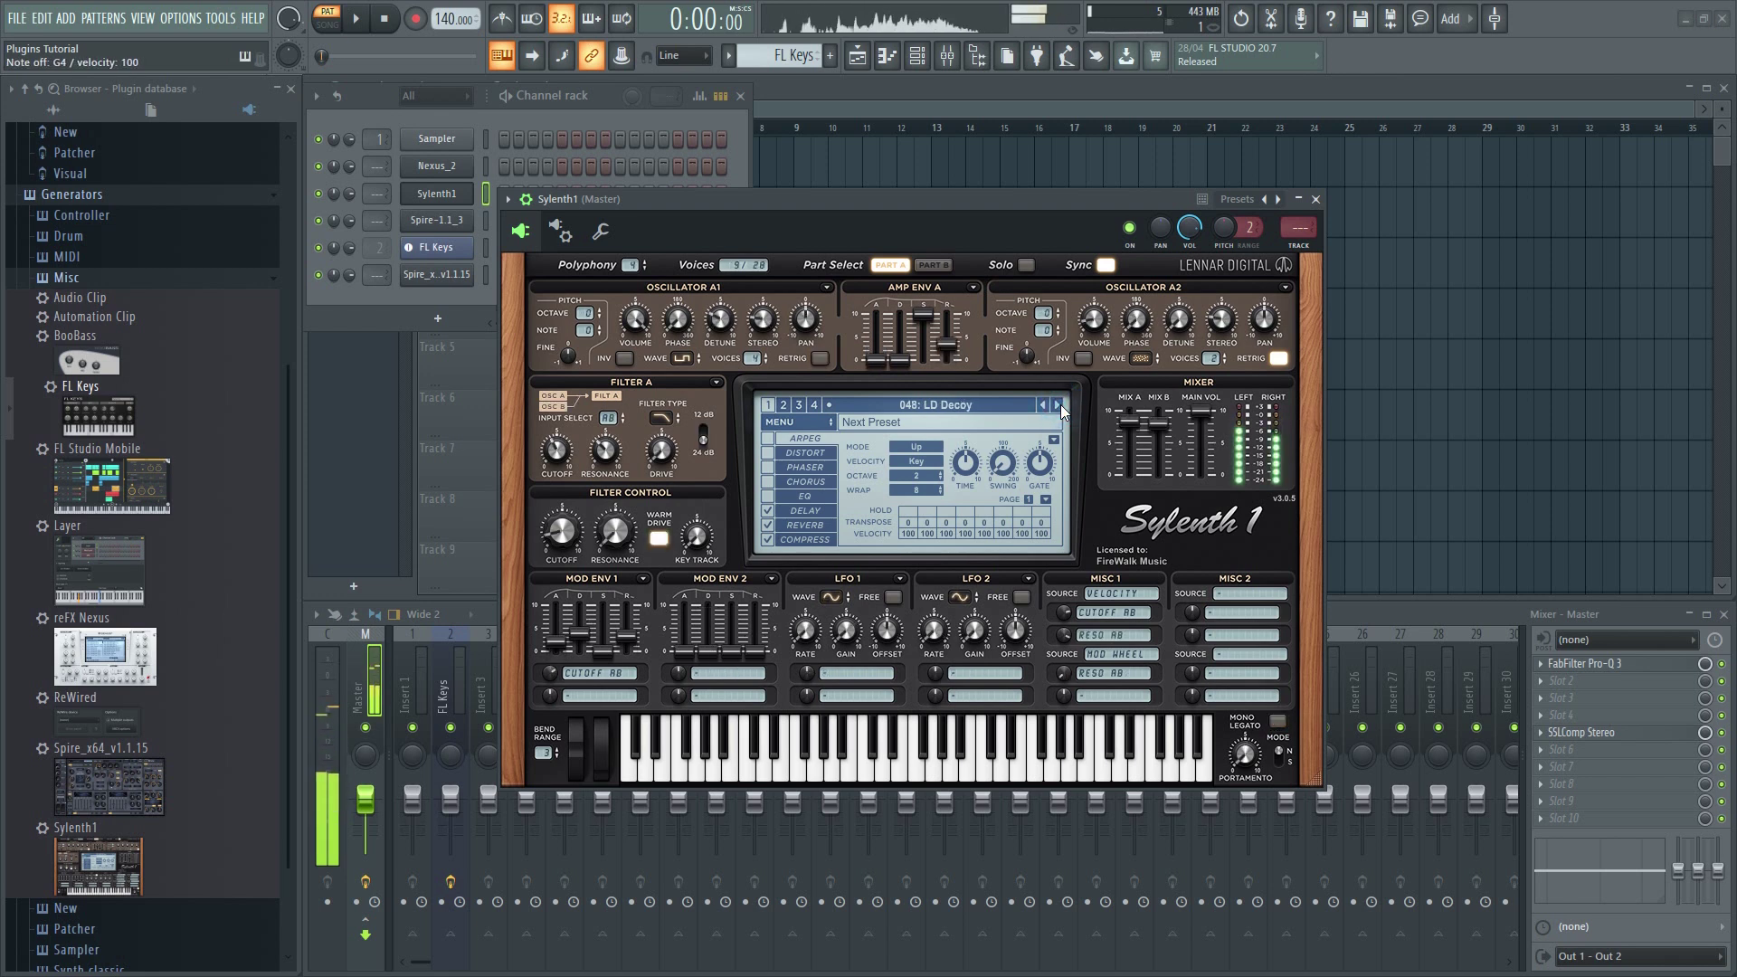
click(1060, 404)
click(1061, 403)
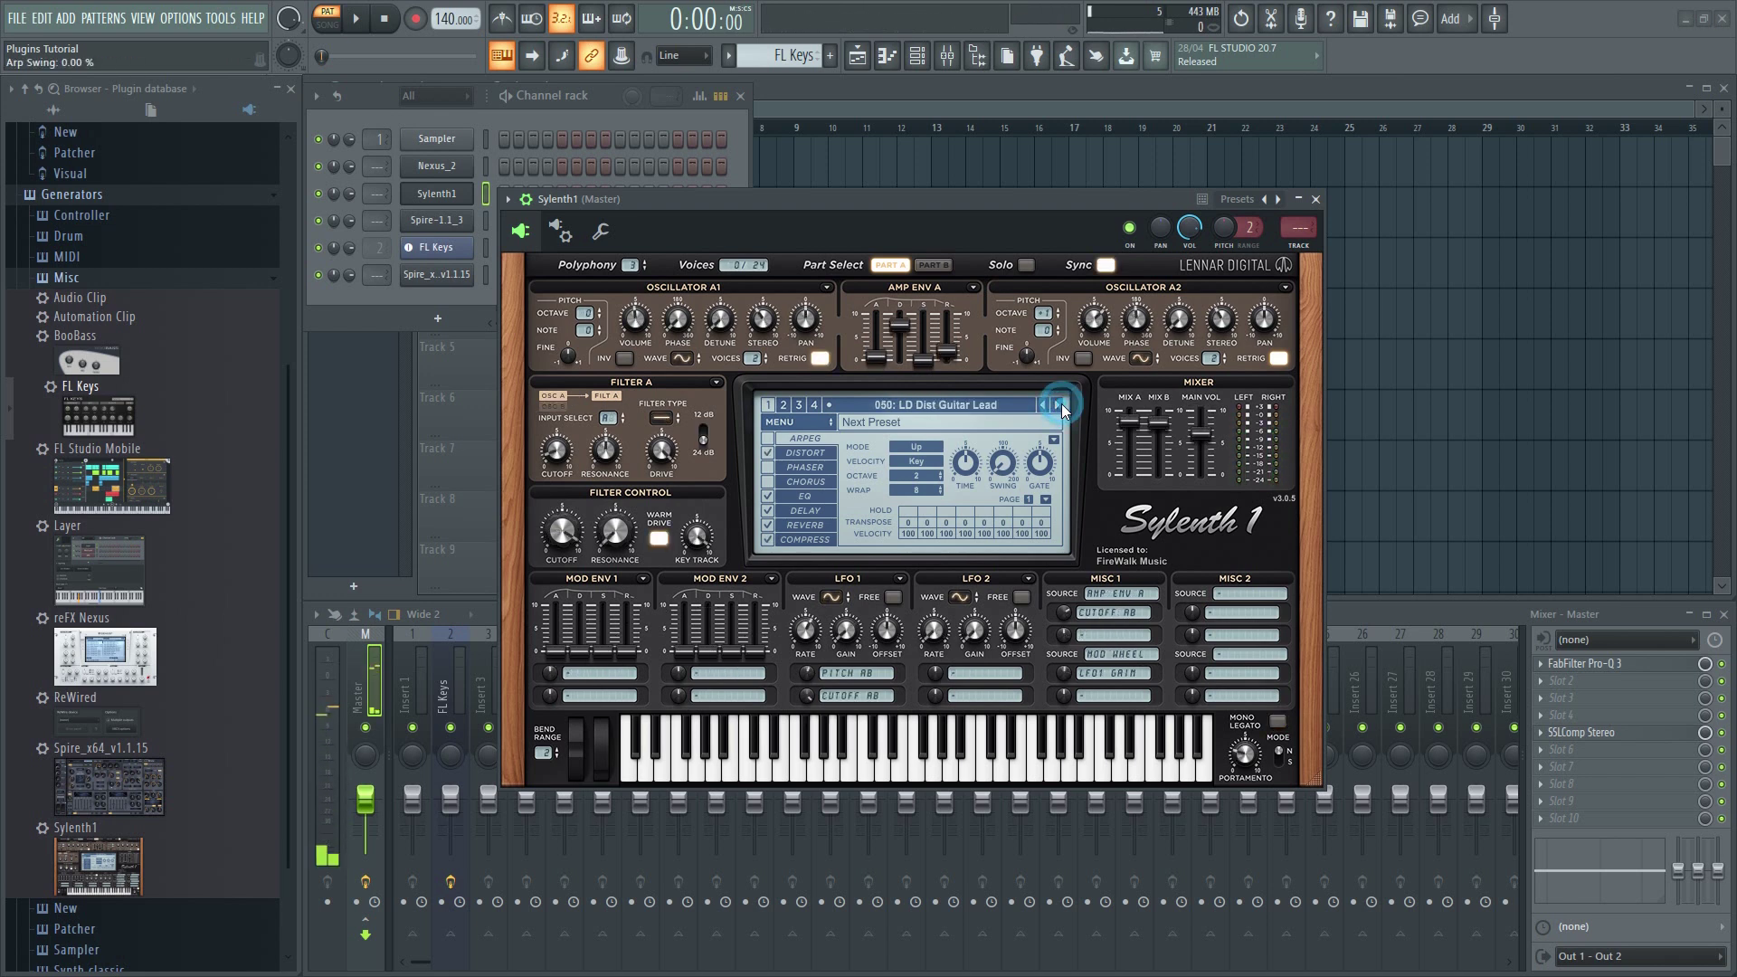
click(1008, 403)
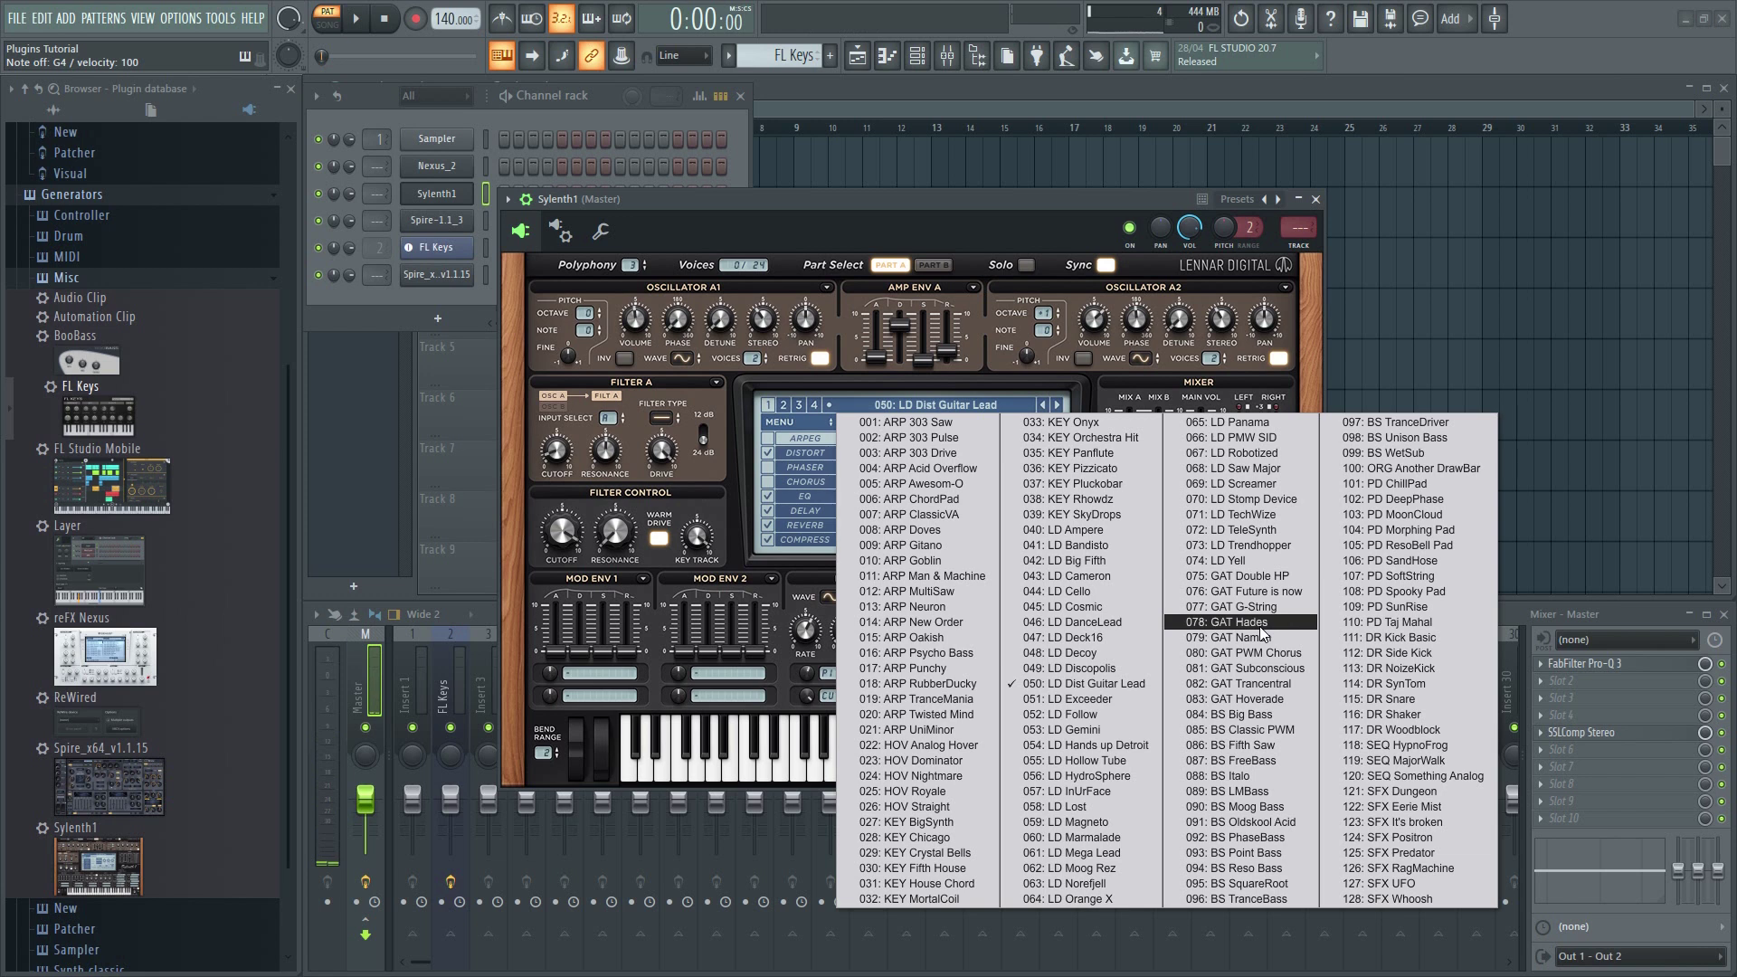
Step: Choose 103: PD MoonCloud in Sylenth1's preset menu
click(1398, 514)
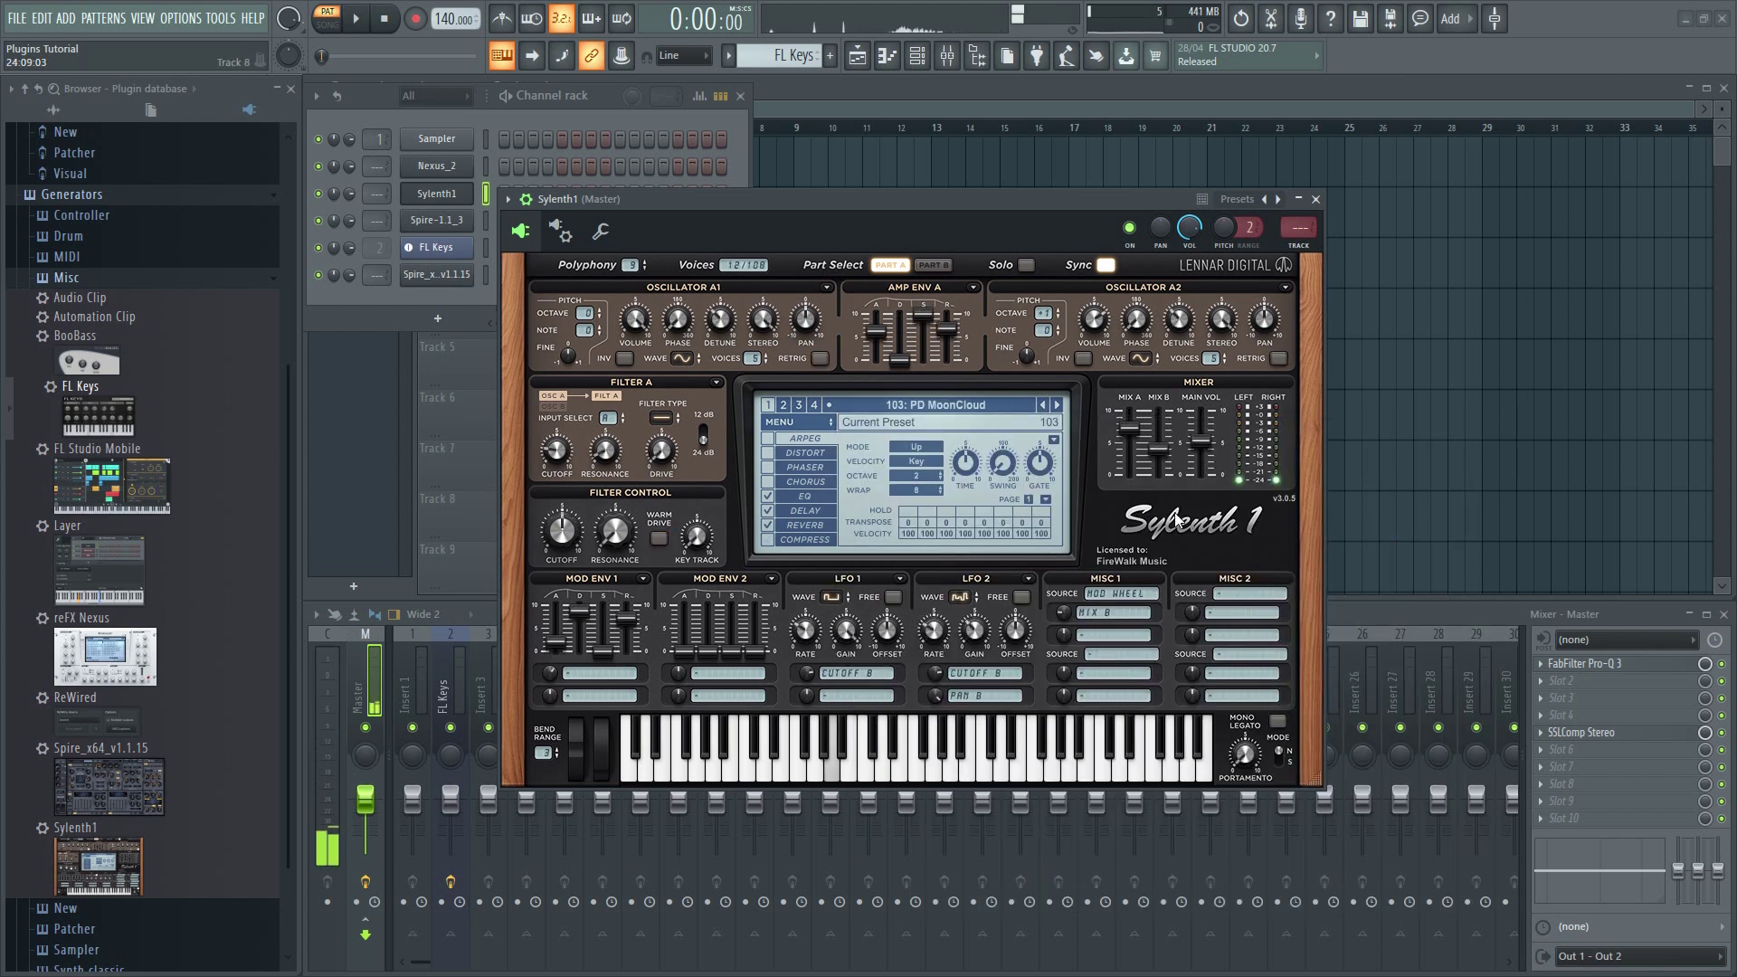
mouse_move(1009, 481)
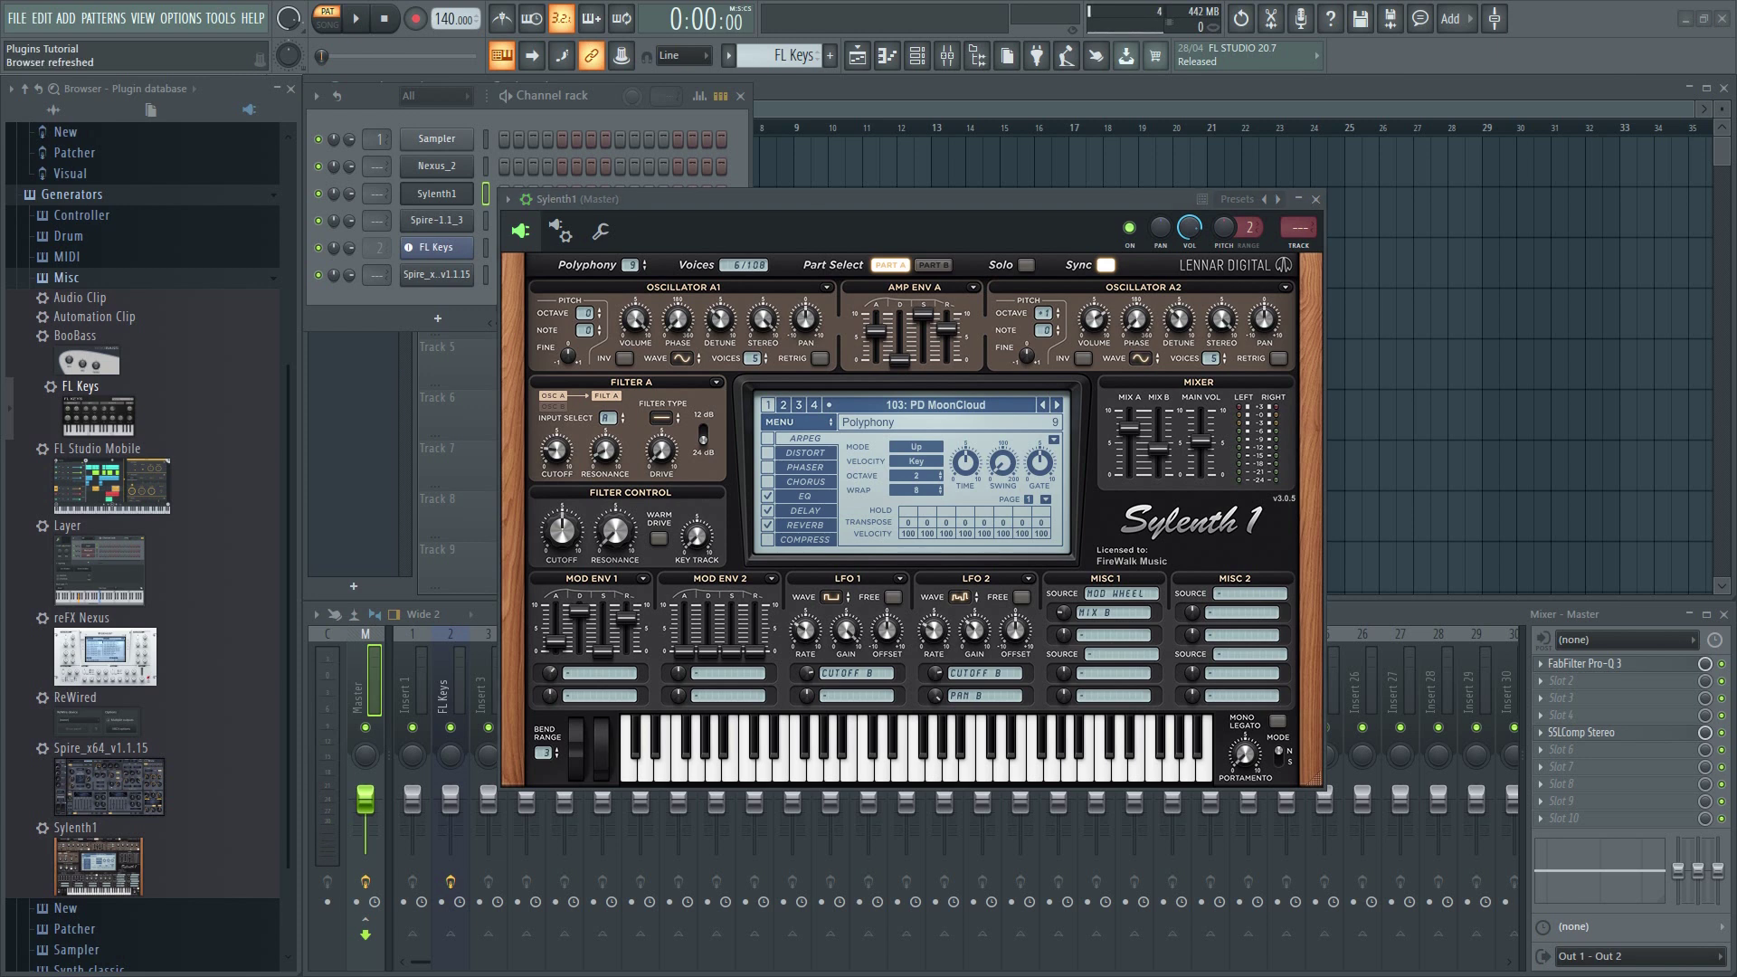
Step: Close Sylenth1, open Spire, load 083. PD Uranus, then switch to 119. SY Jupiter Night
click(1316, 199)
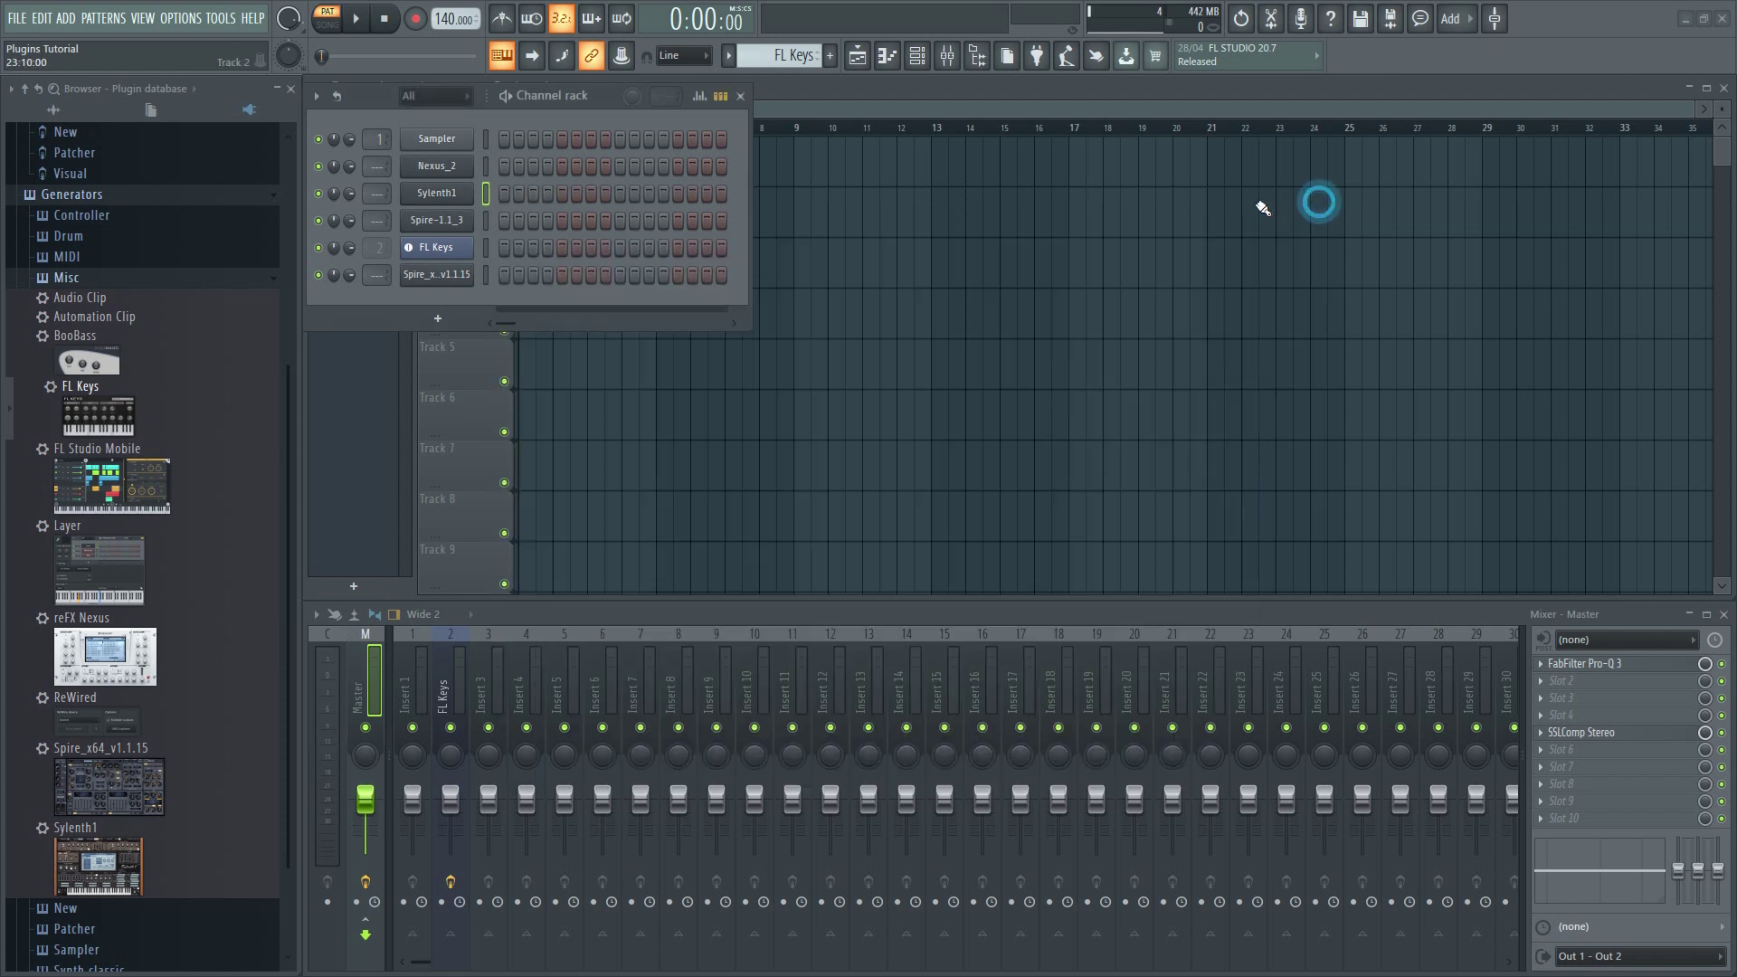
click(436, 274)
click(655, 376)
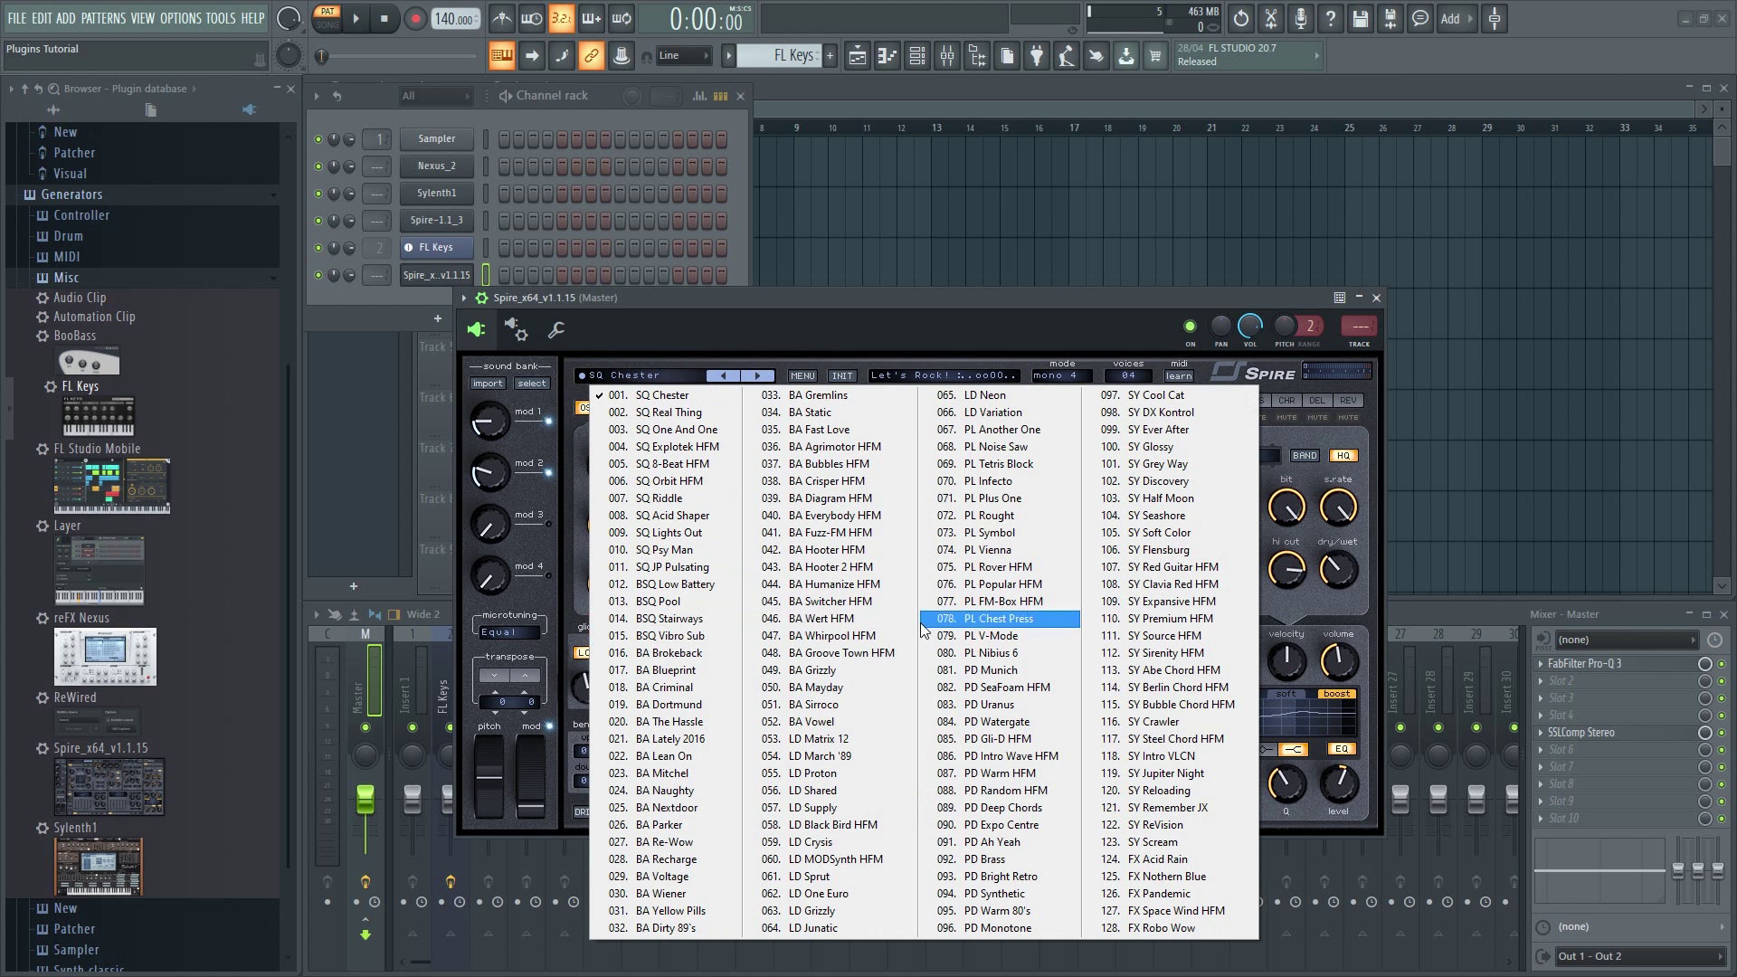
click(1008, 704)
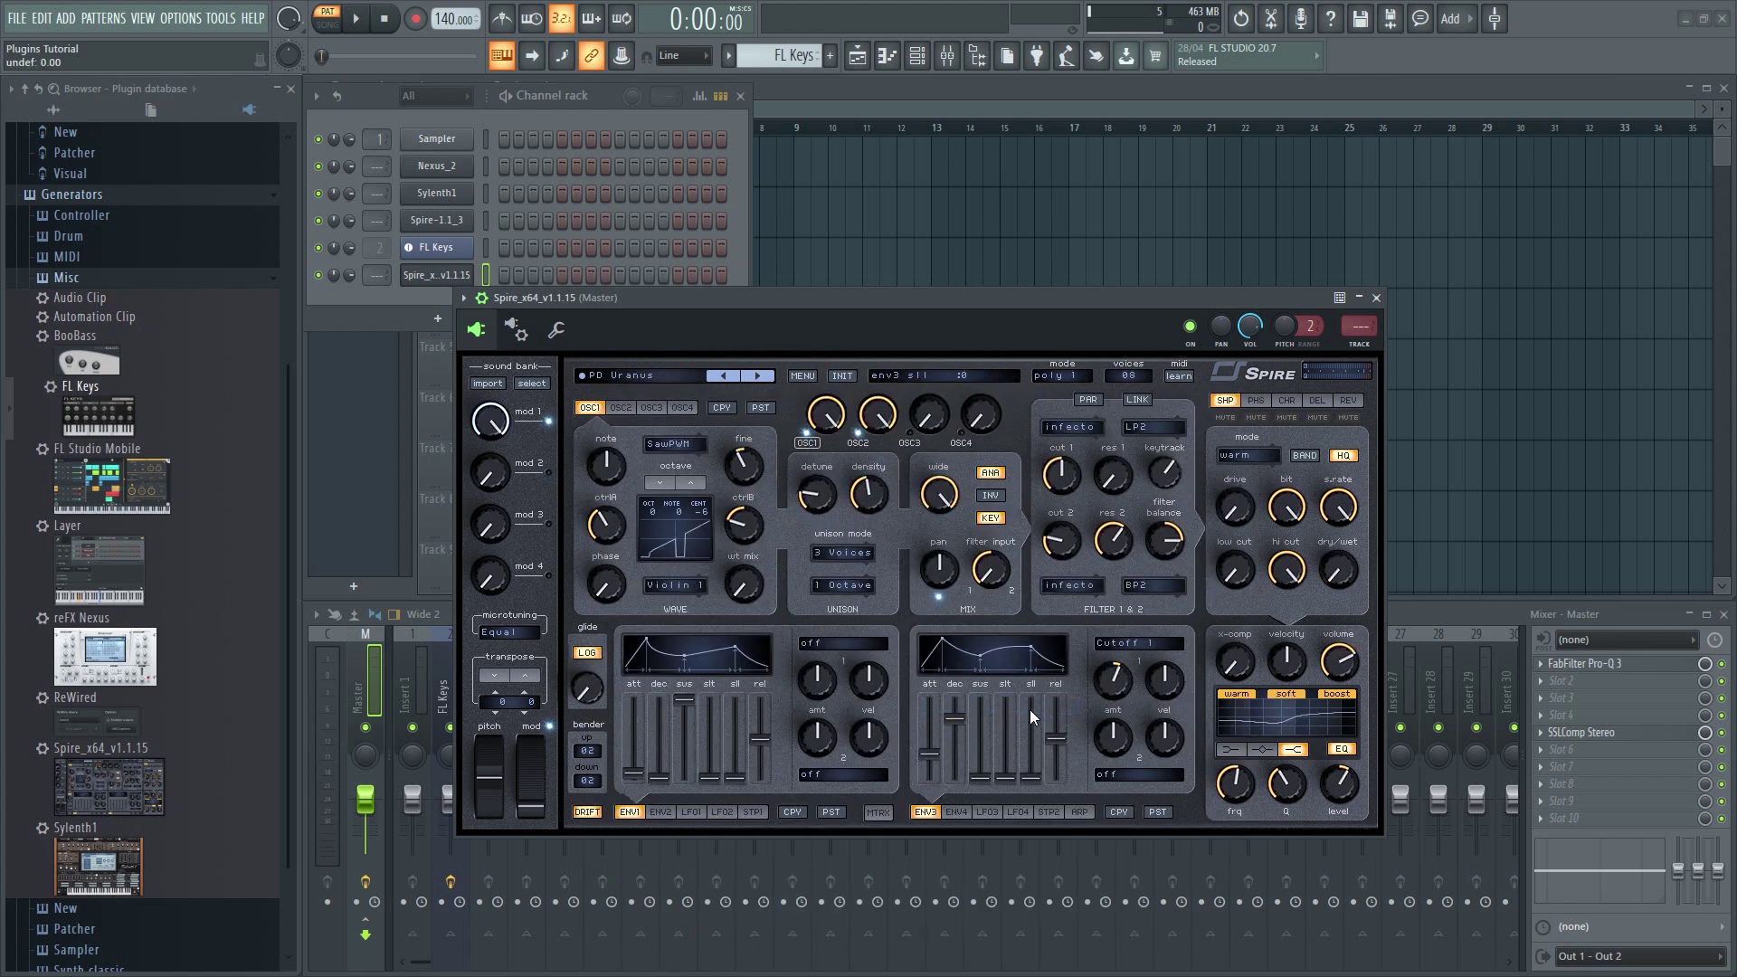
click(636, 375)
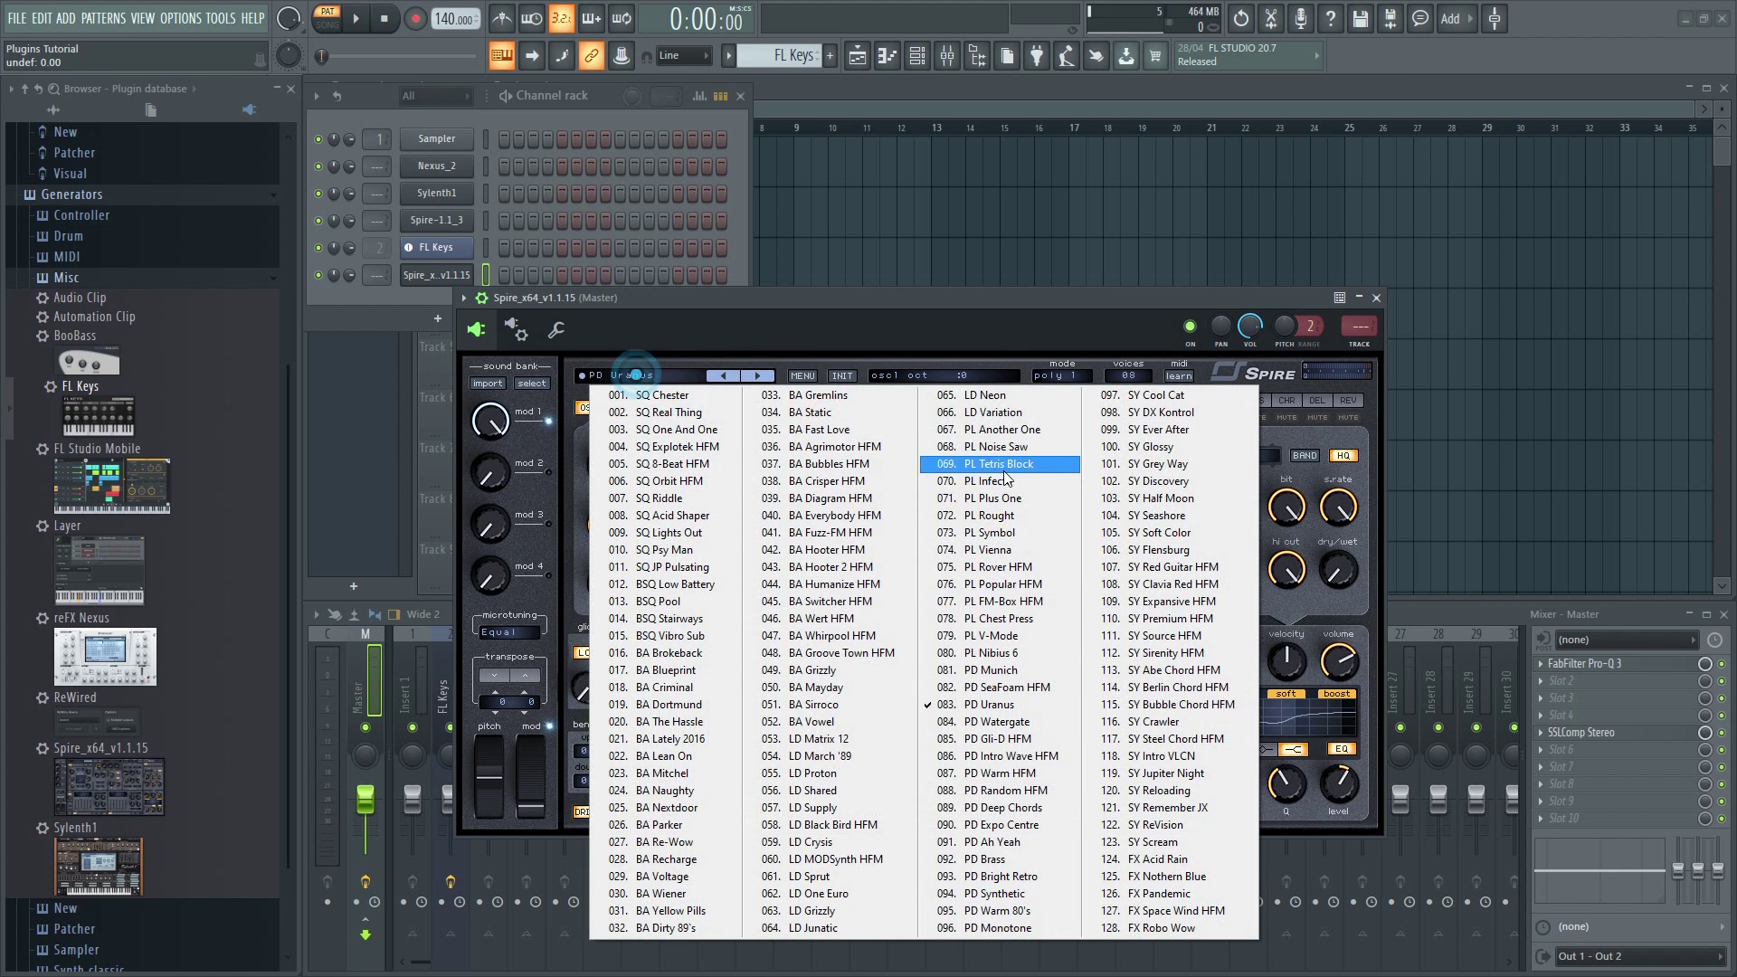
click(1181, 773)
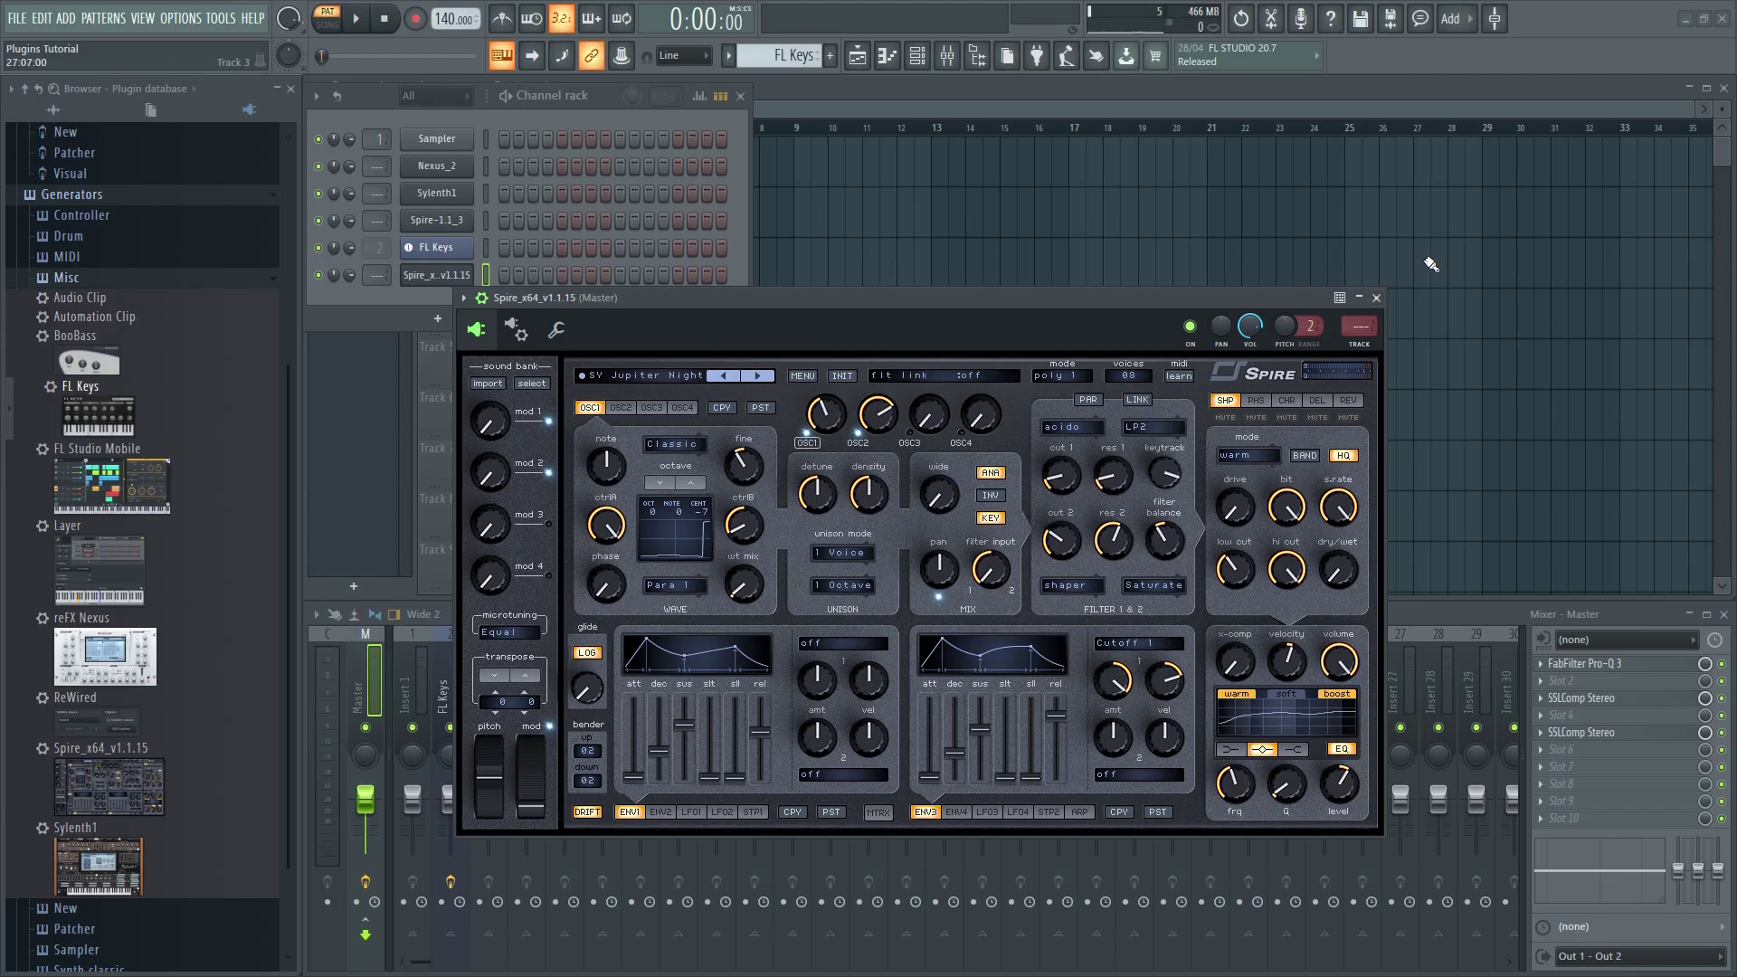
Step: Close Spire and add Harmor as a new channel in the Channel rack
click(1381, 305)
click(438, 319)
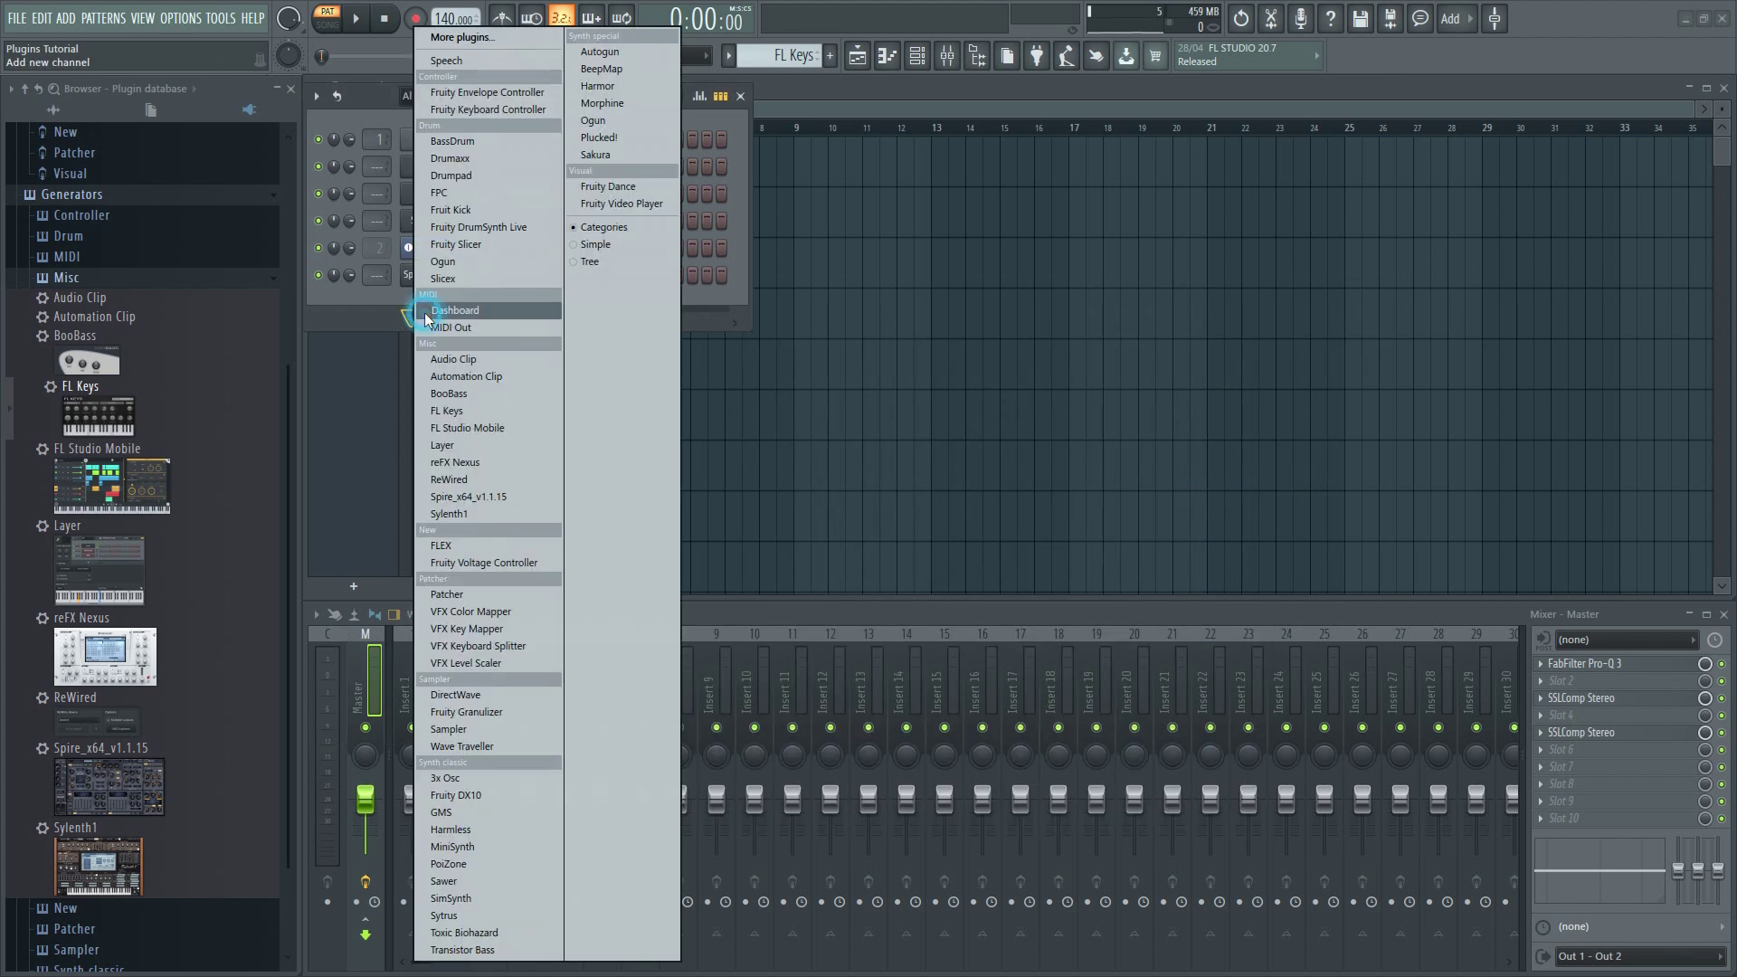
click(624, 91)
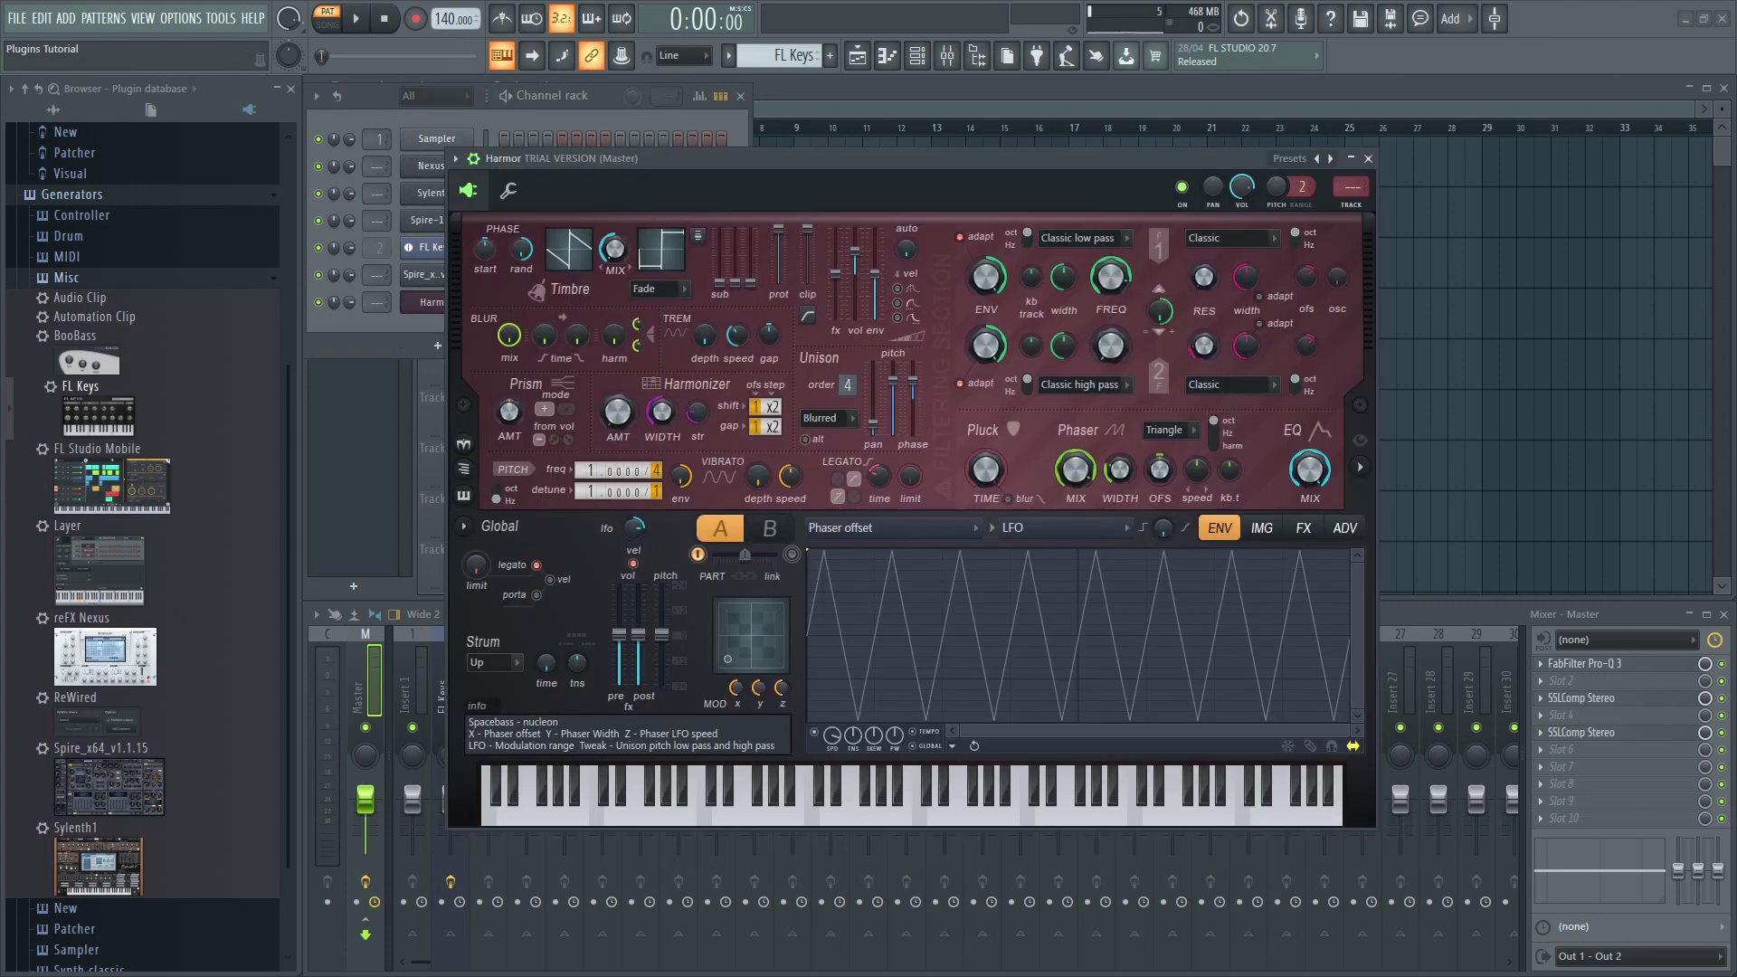
Step: Open the master bus SSLComp Stereo compressor, move it aside, and close it
click(1588, 697)
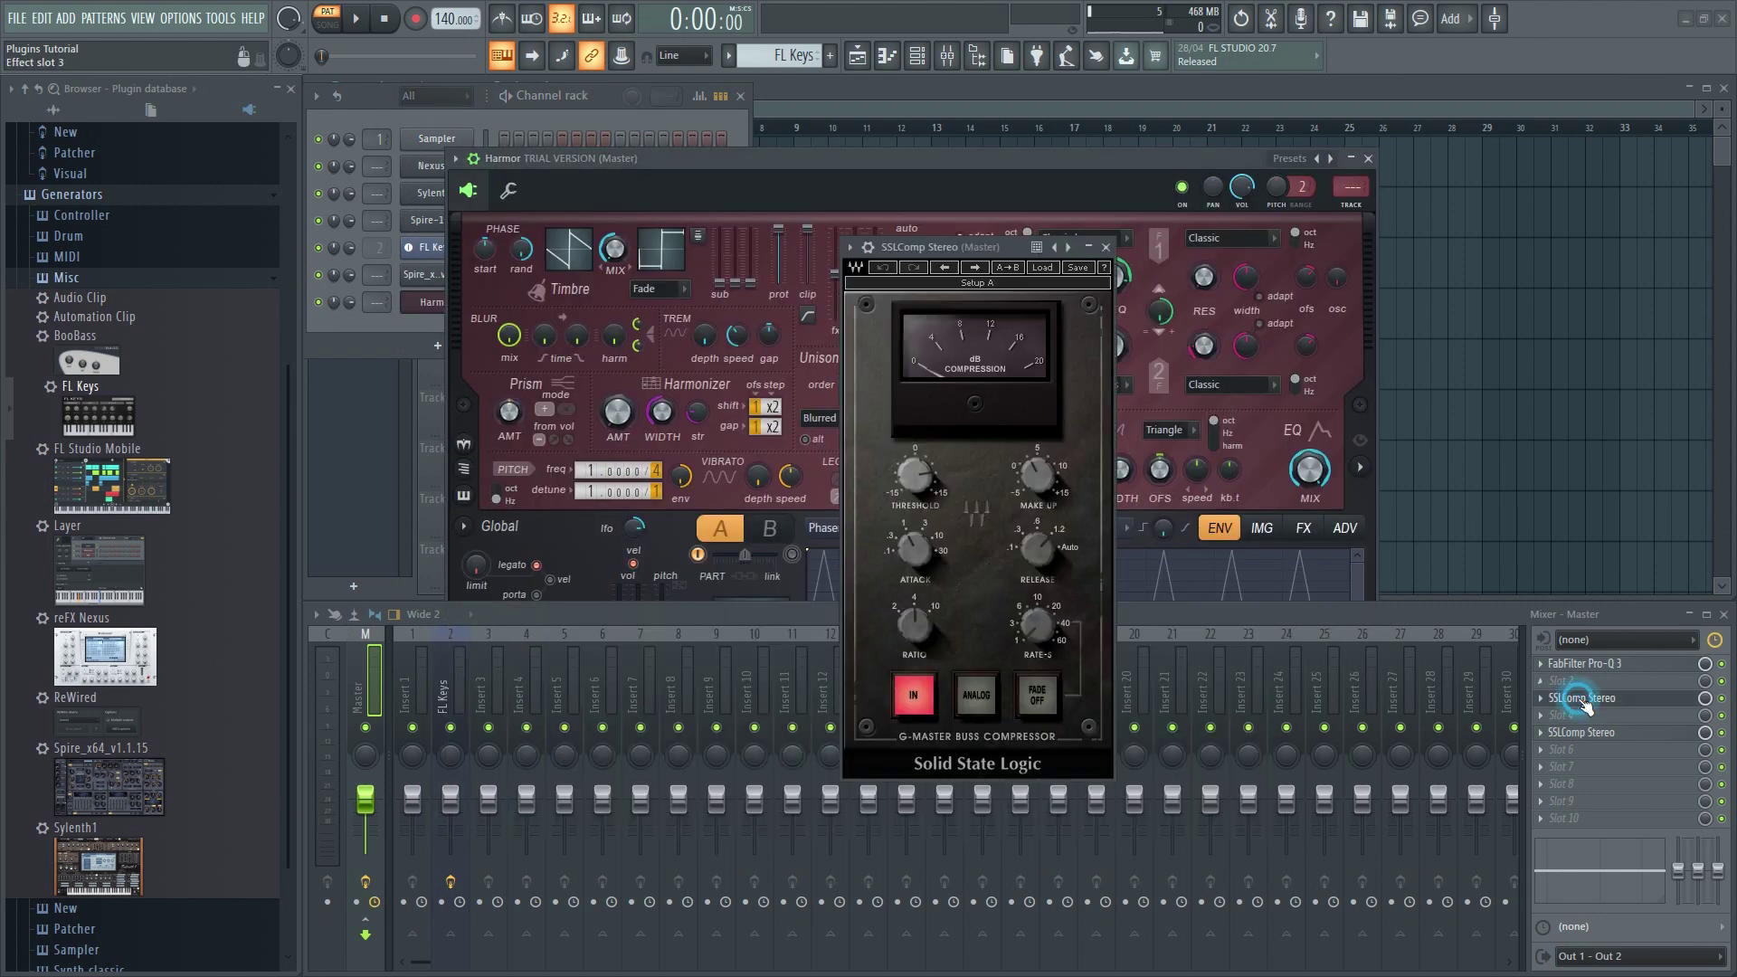
drag(1018, 247, 1592, 141)
click(1680, 142)
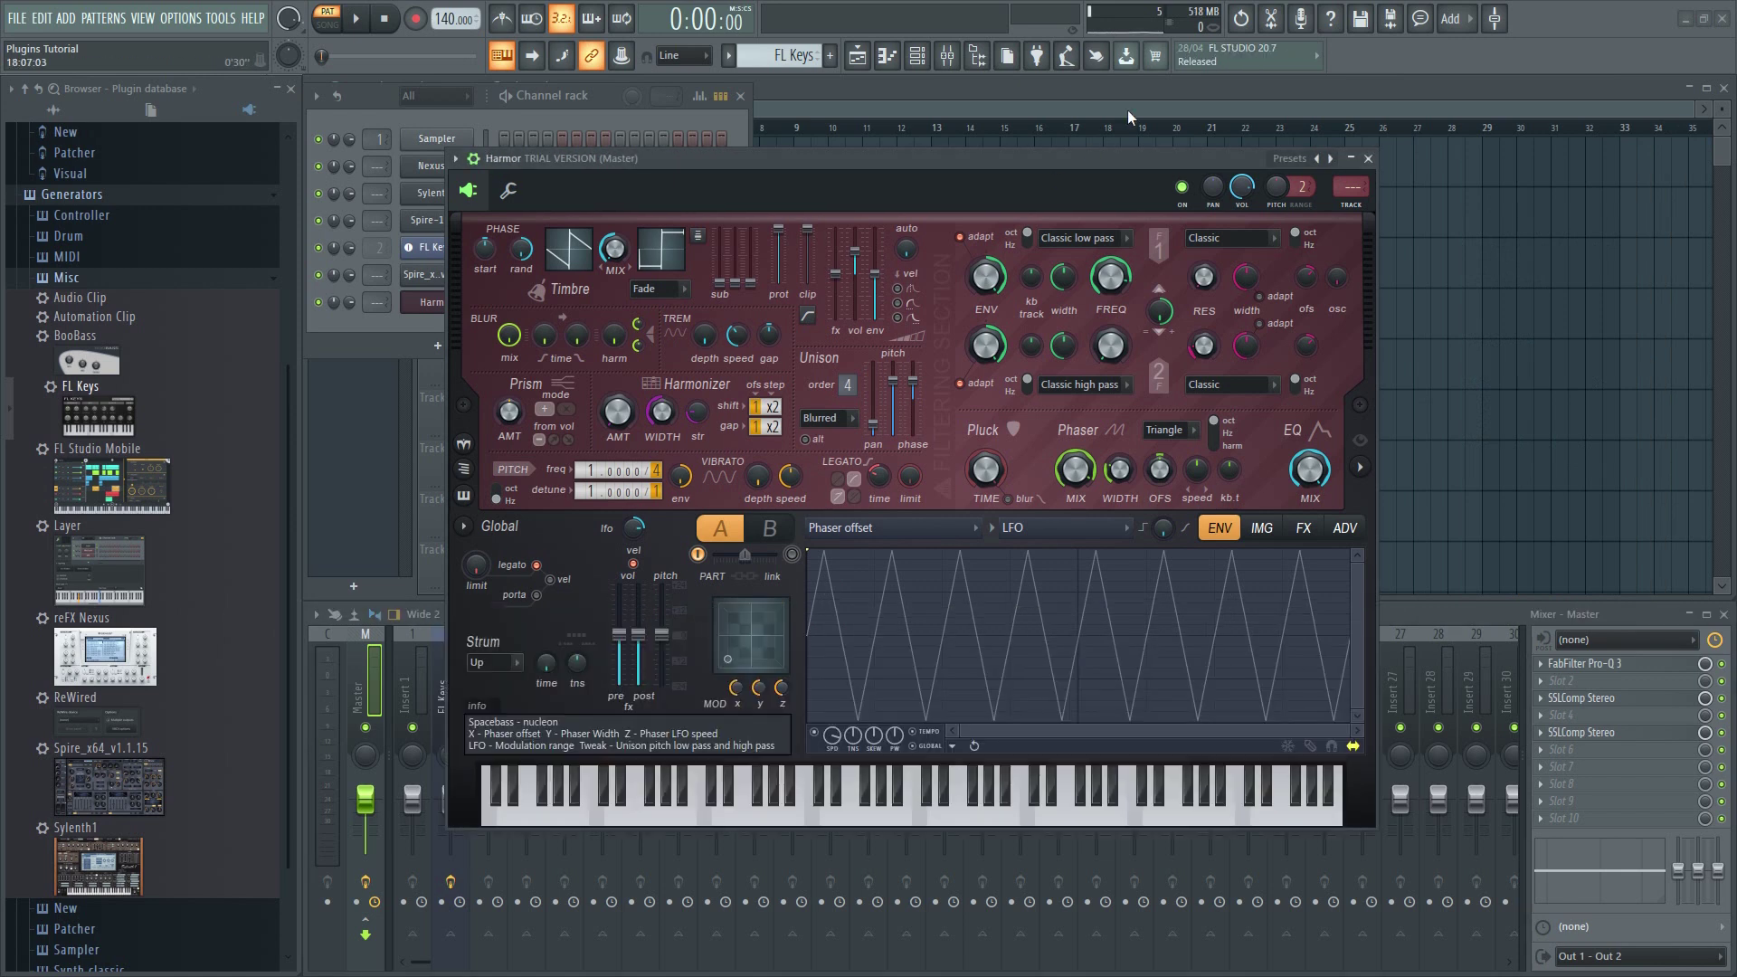
Step: Close the Harmor editor, then reopen and close the Sylenth1 window
click(1368, 159)
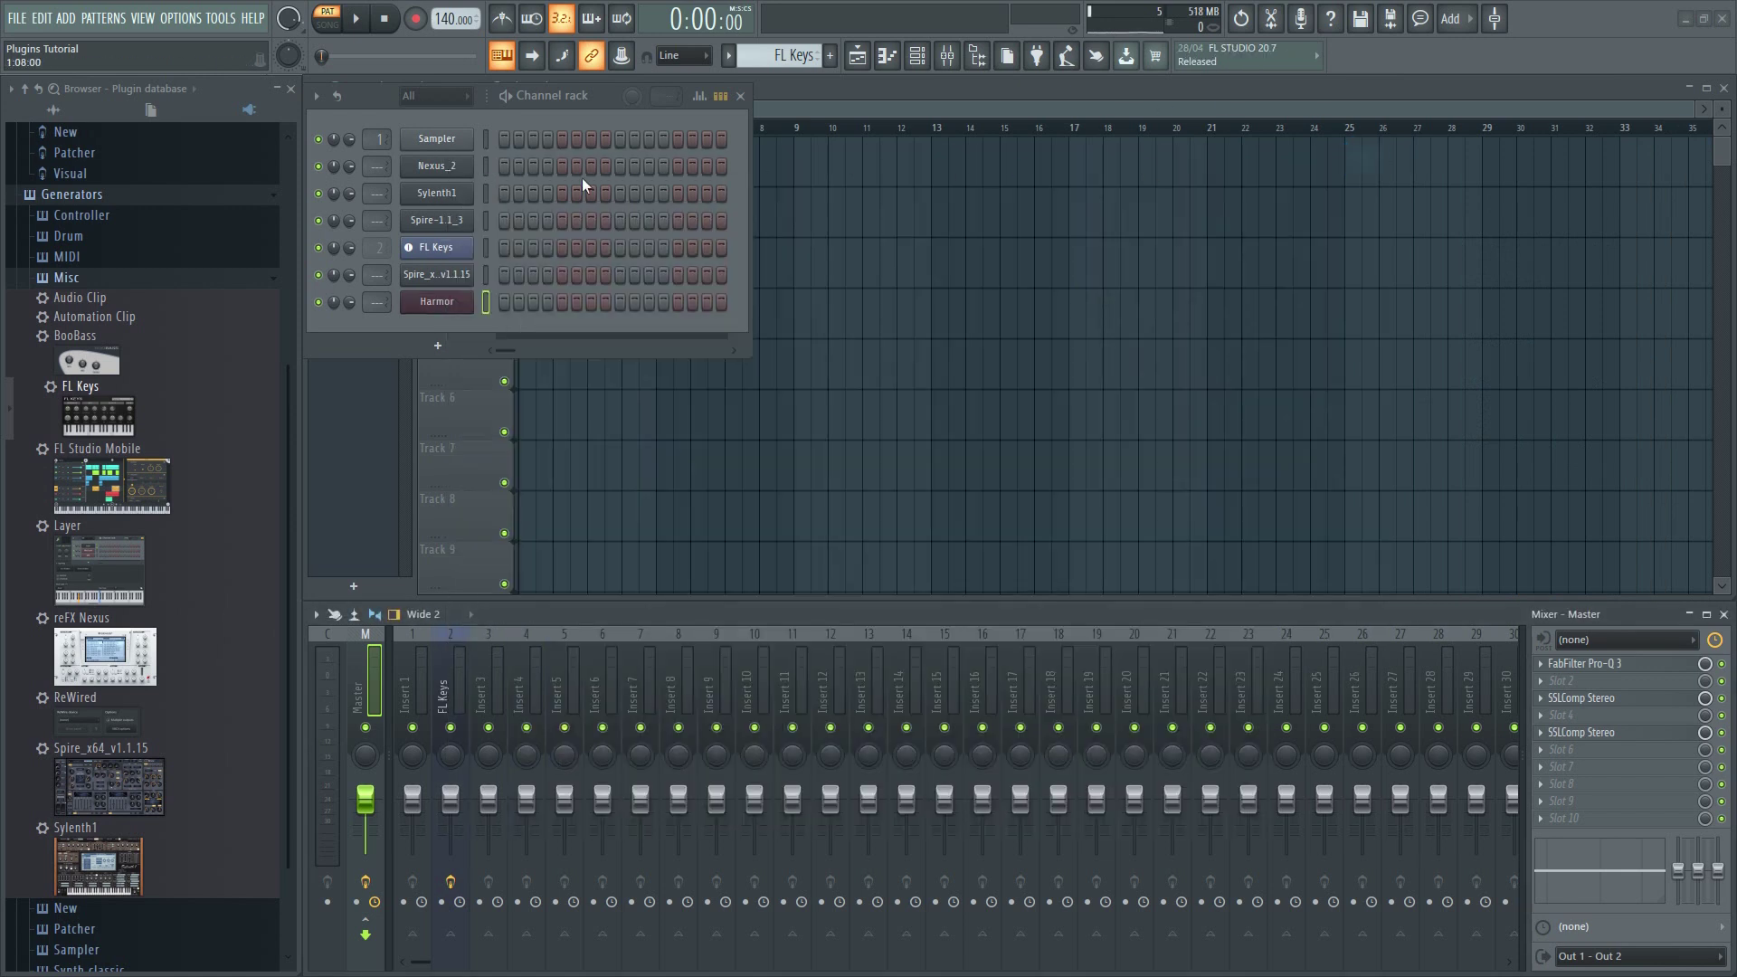
click(439, 193)
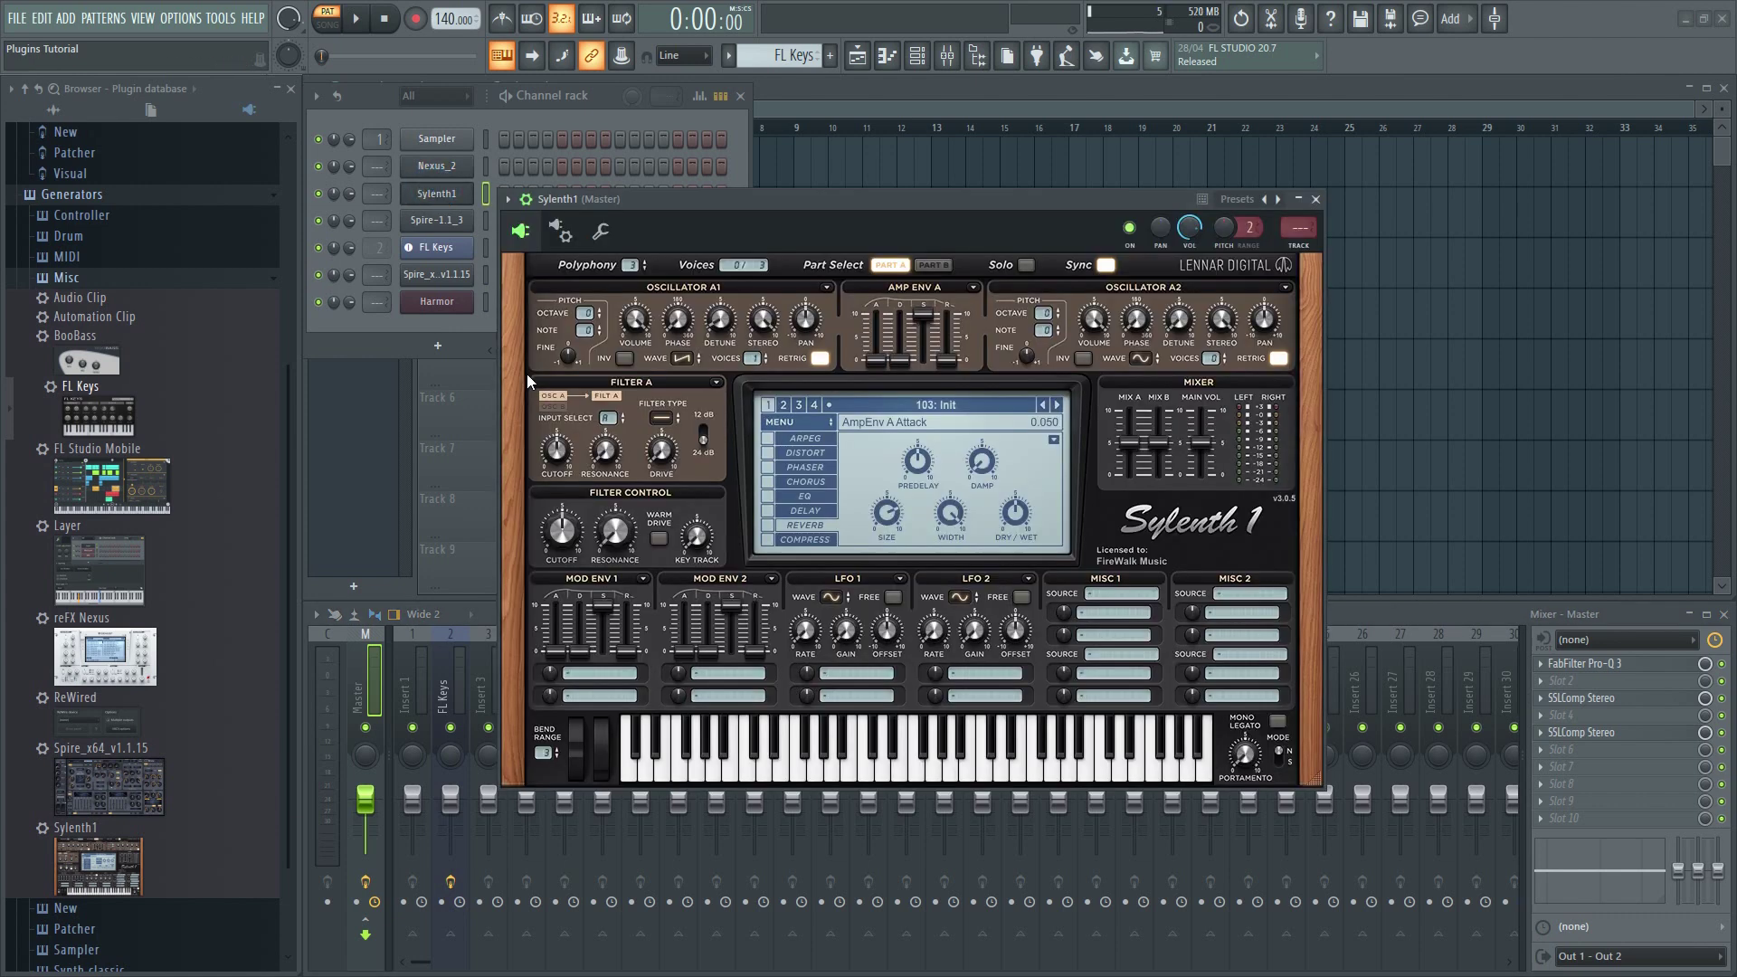
click(1316, 199)
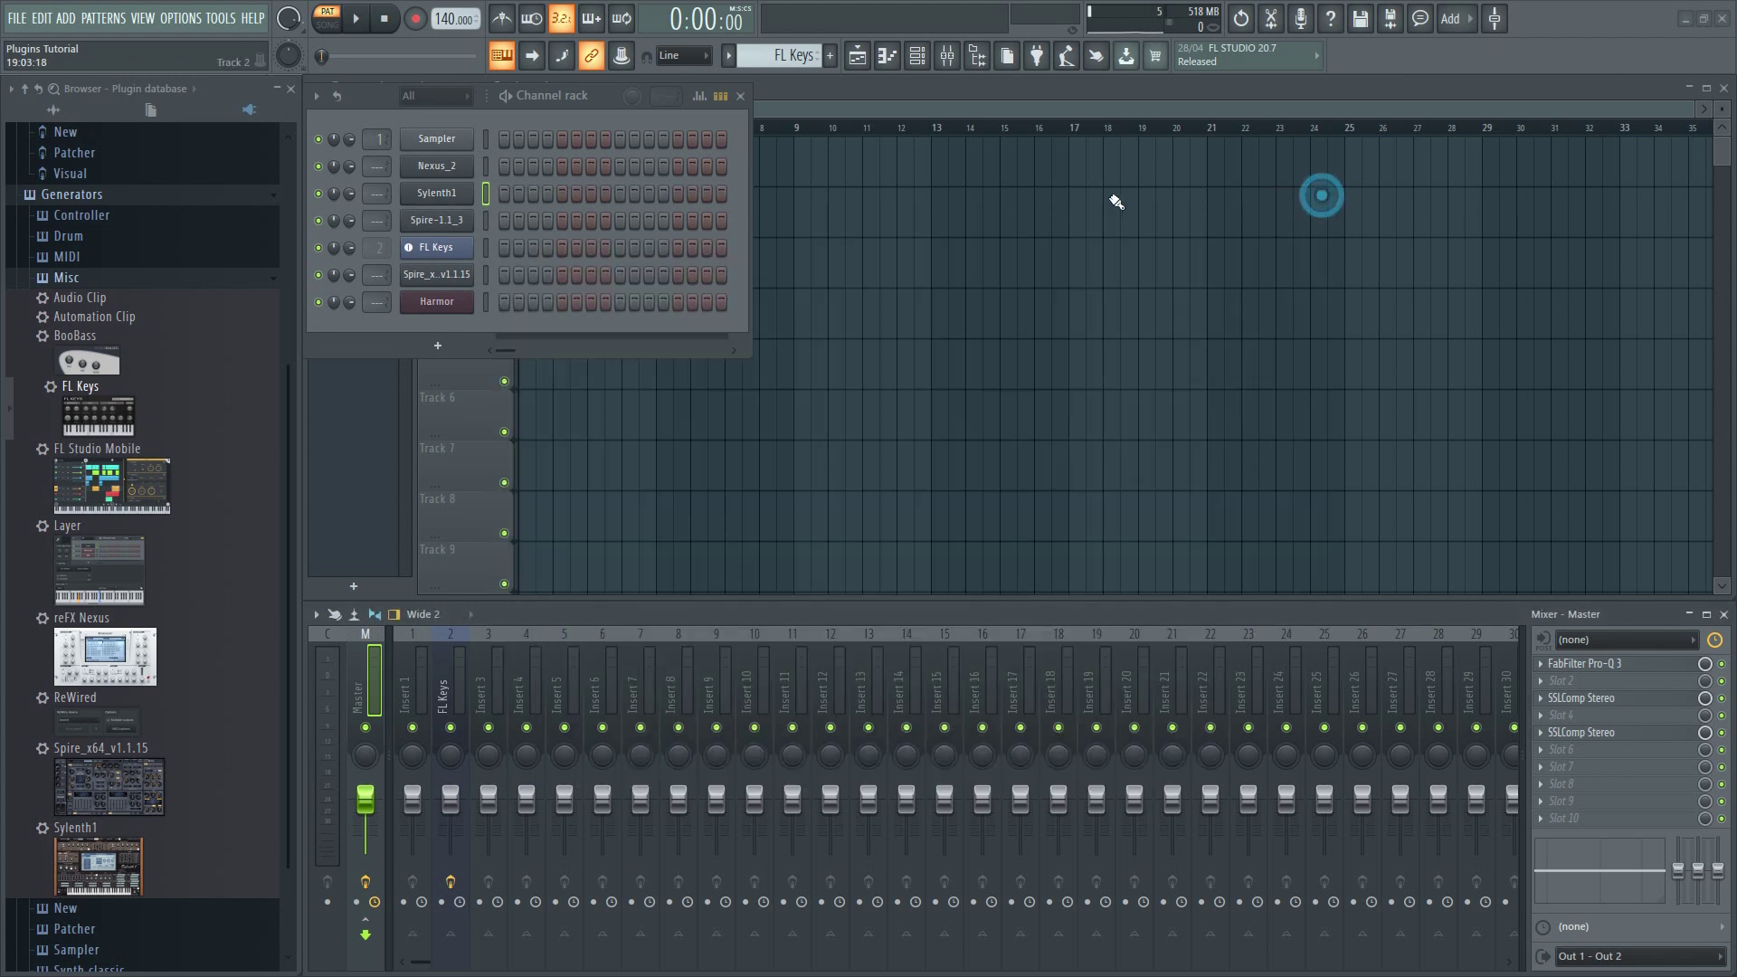
Step: Open Nexus_2, load ST Crying String, and play several notes to audition it
click(425, 164)
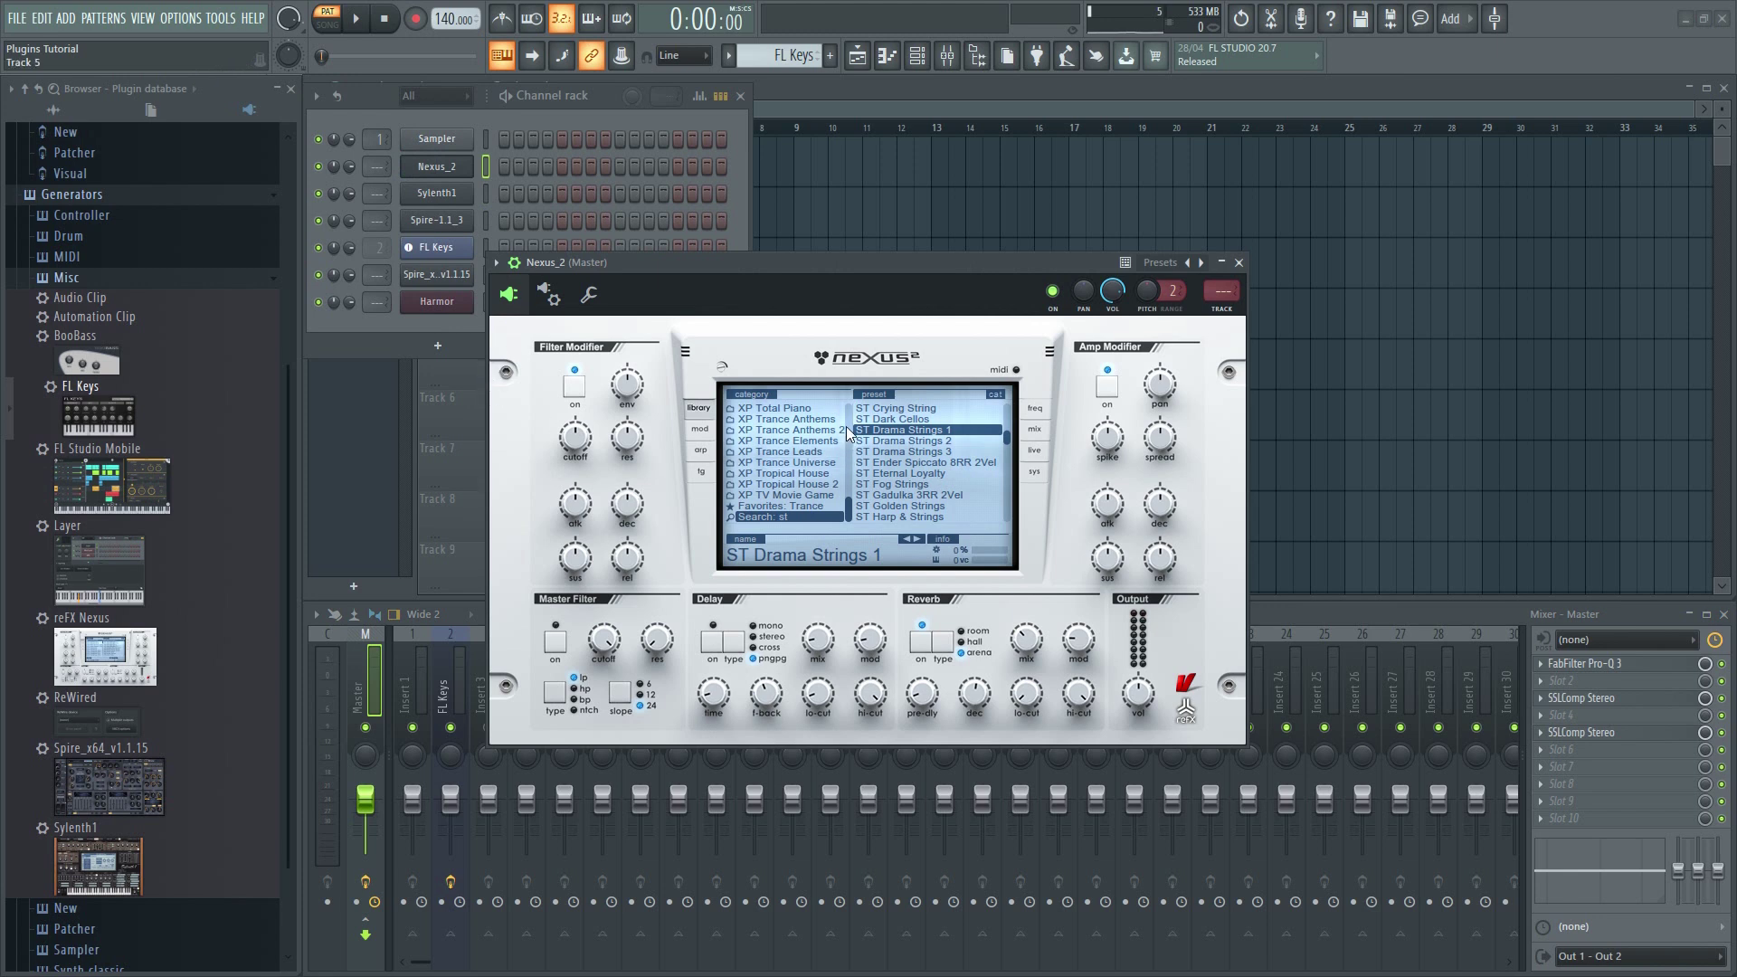
scroll(868, 434, up, 3)
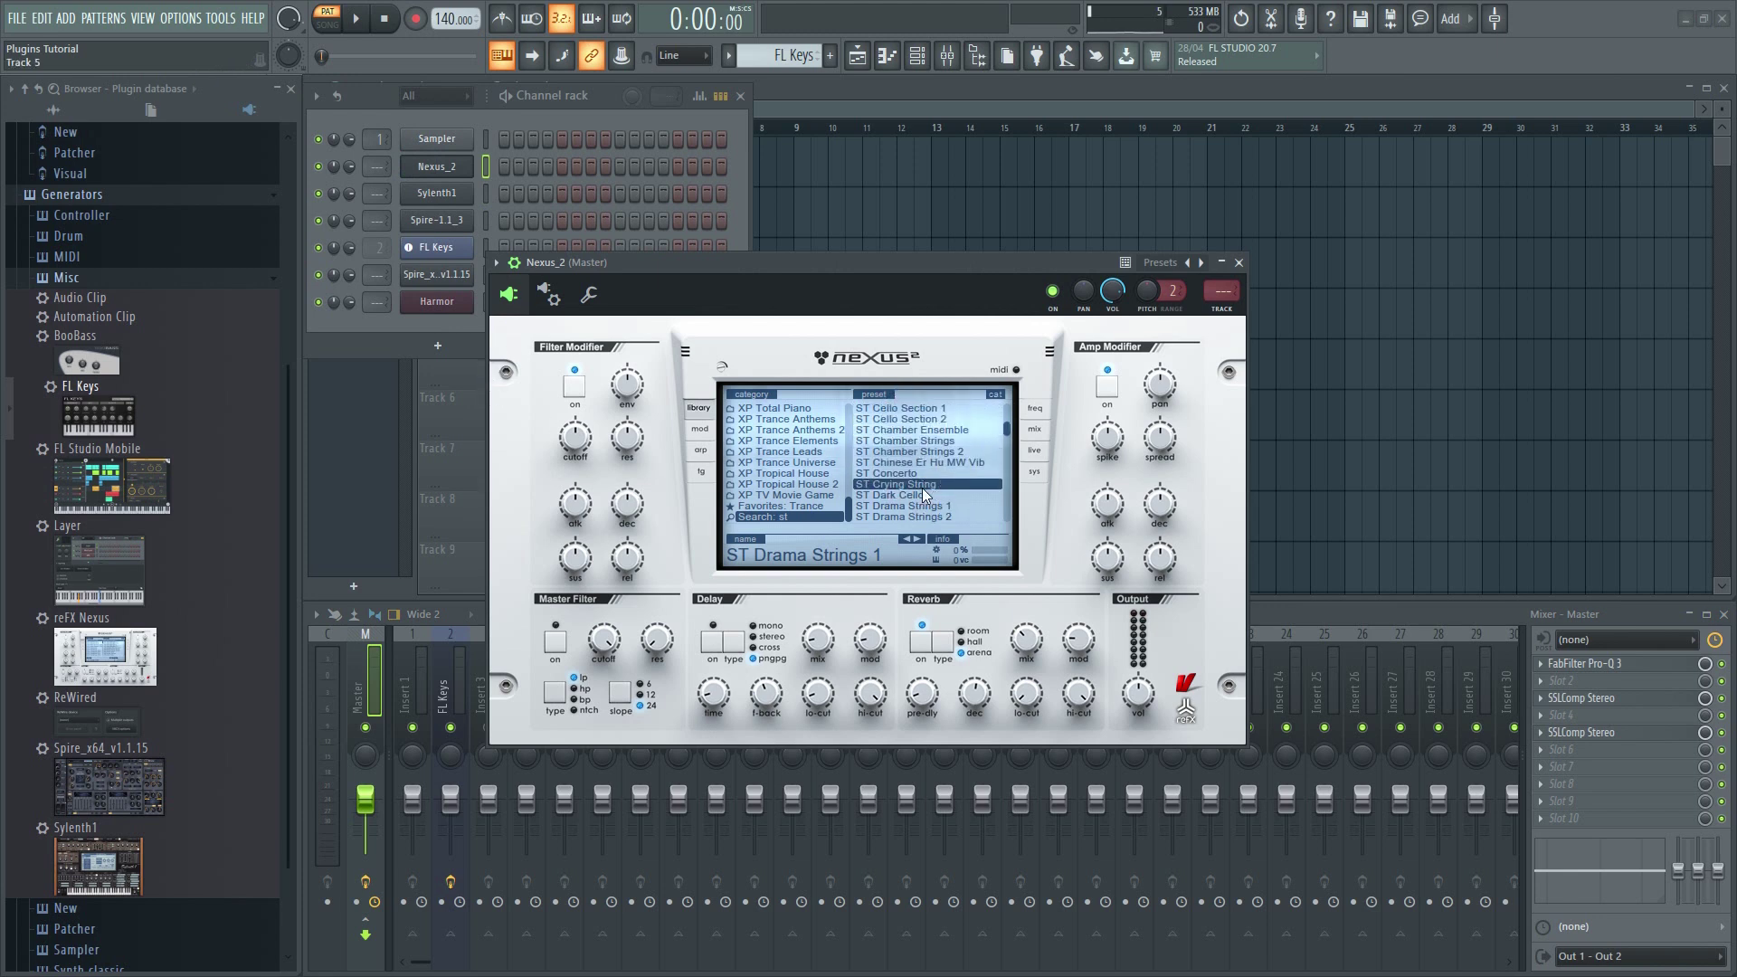
click(924, 487)
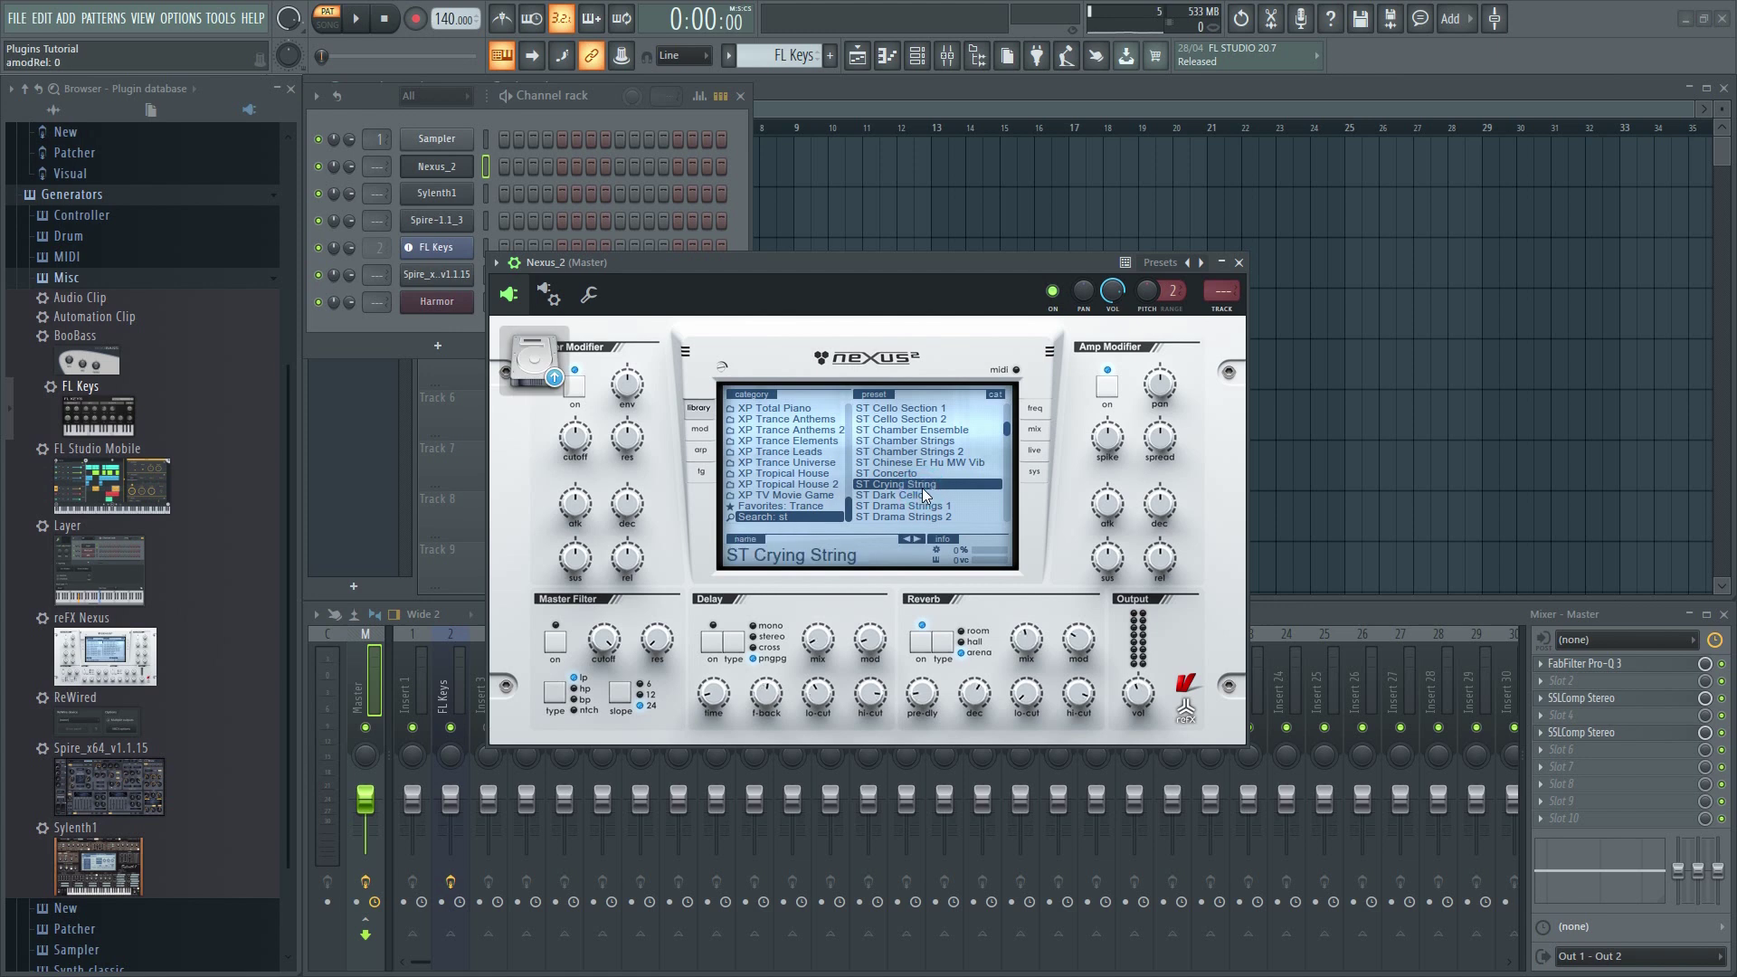
key(n)
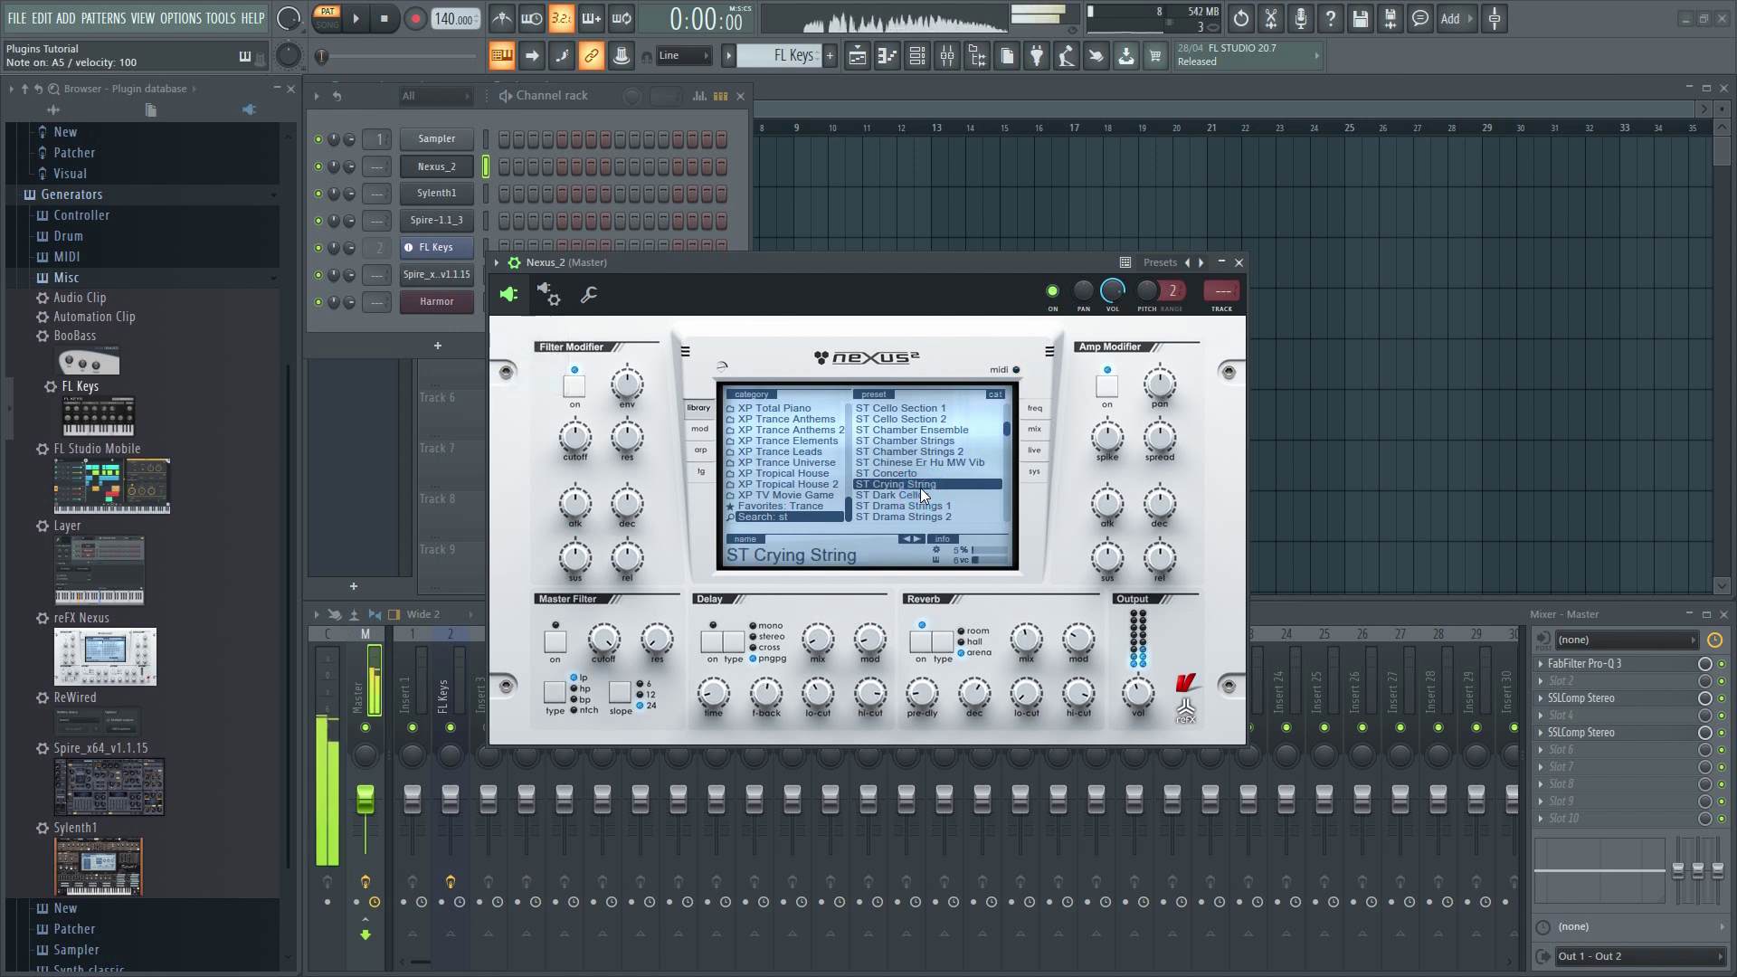
key(w)
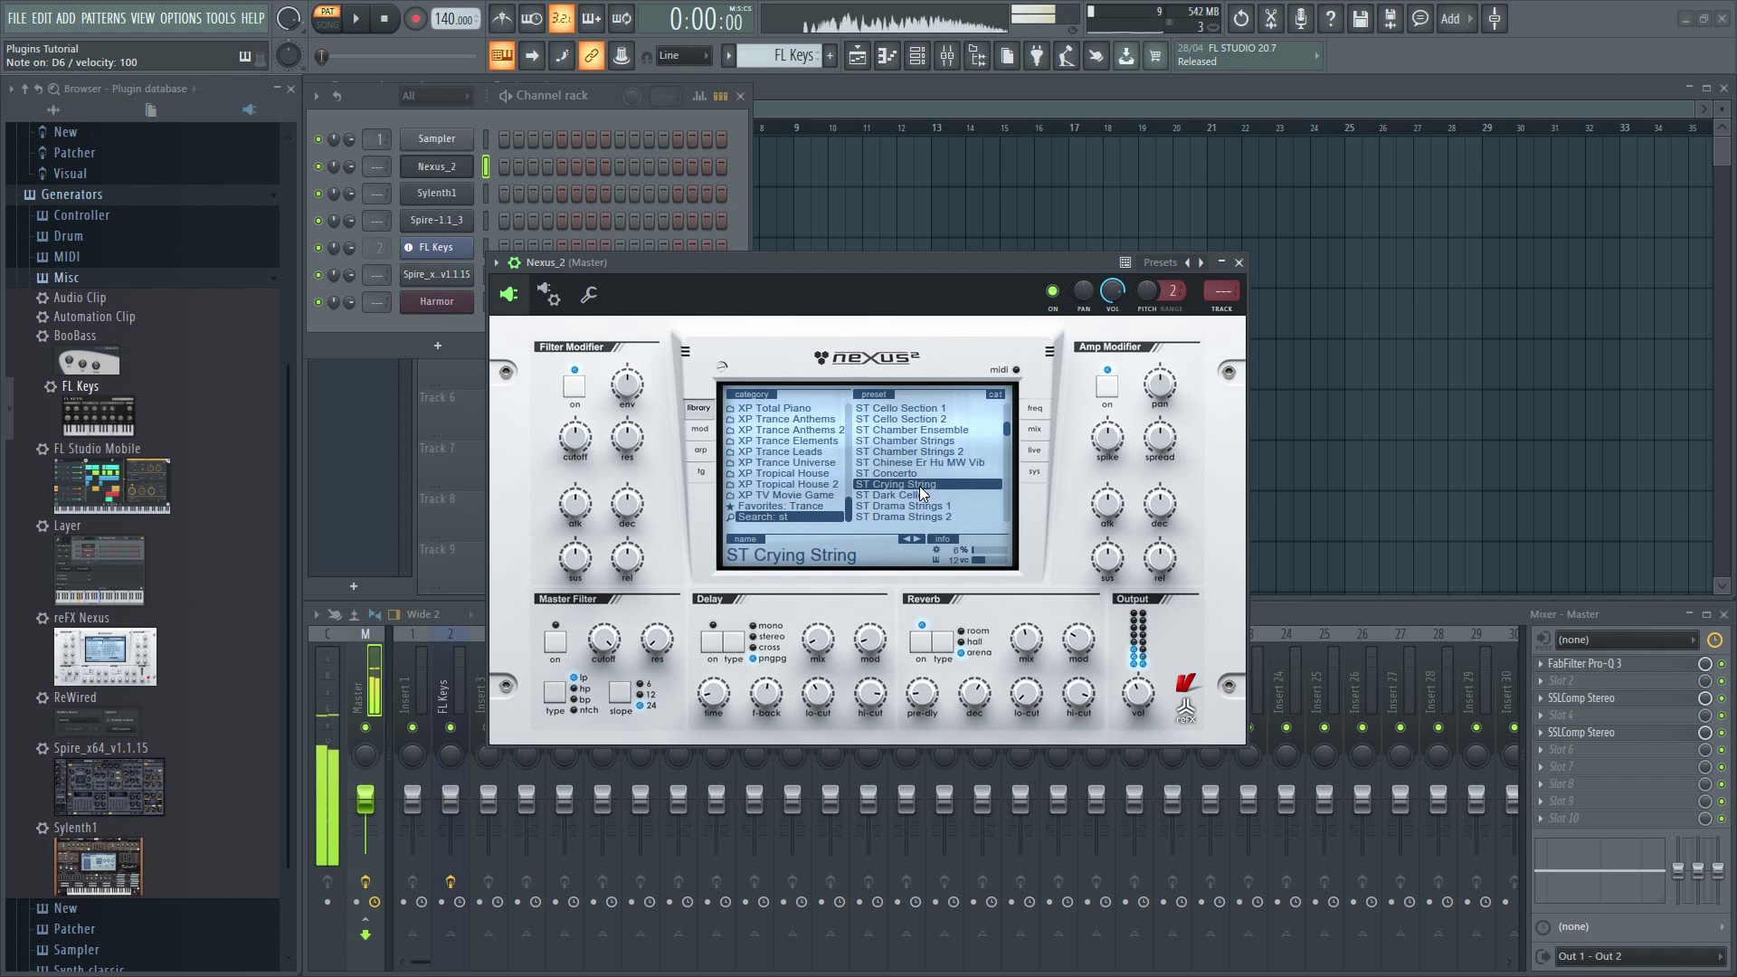
key(n)
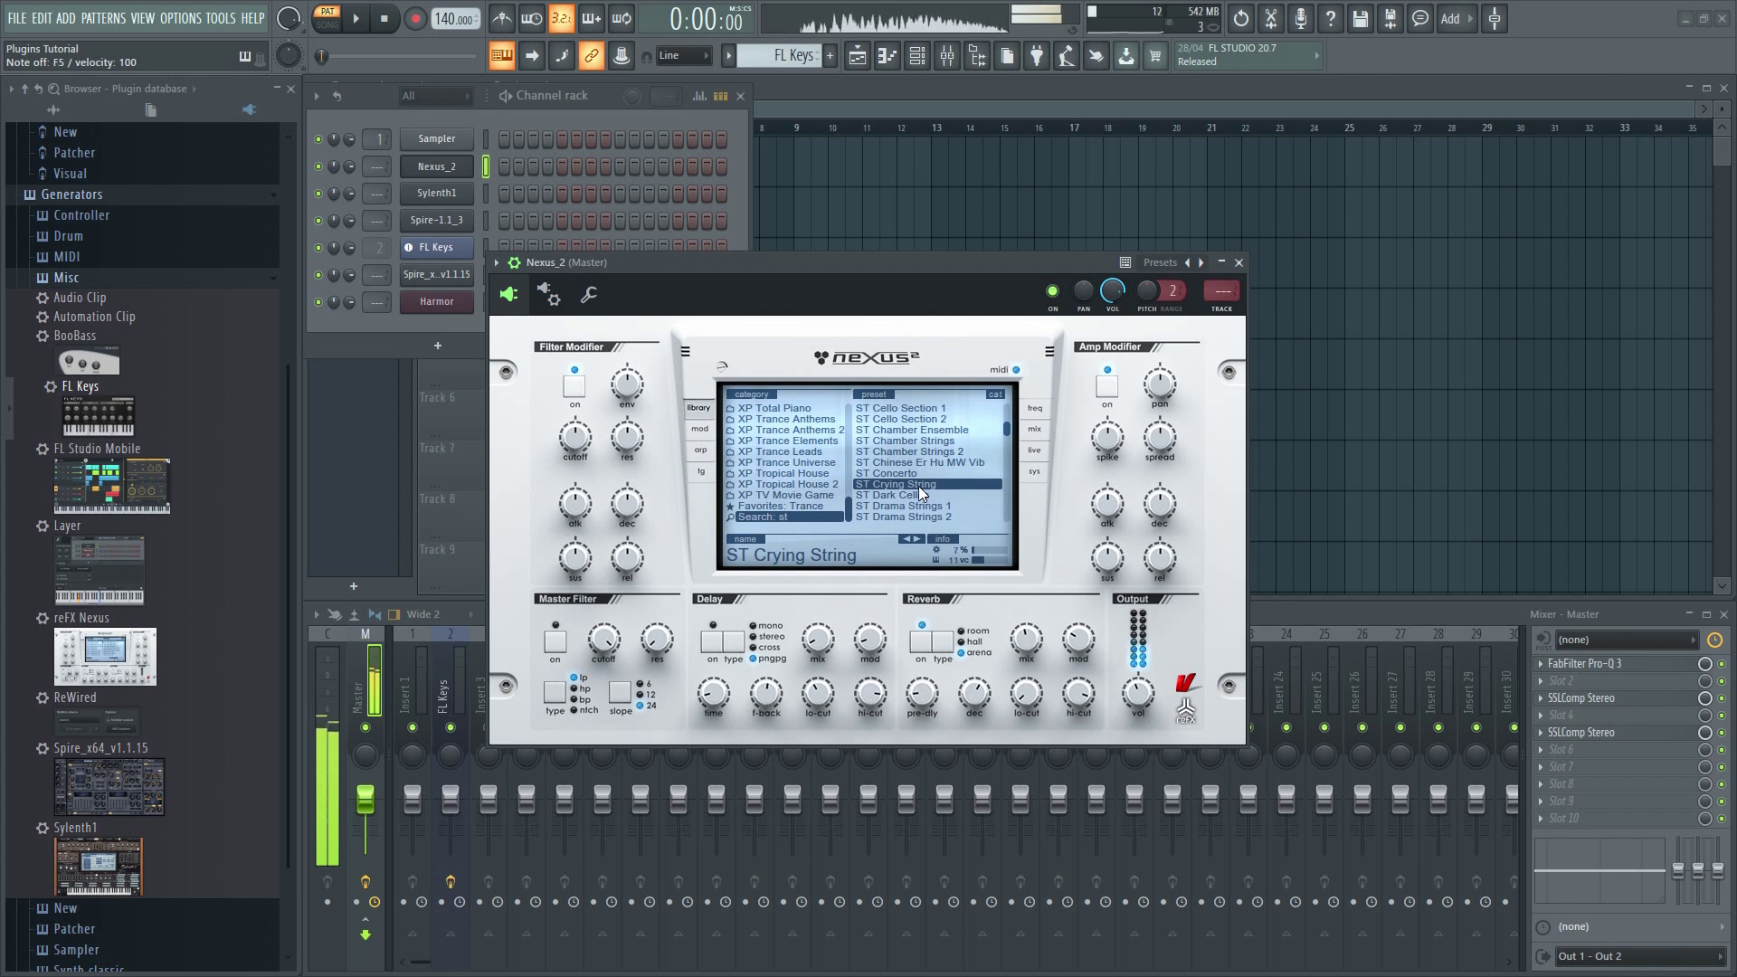
key(x)
key(c)
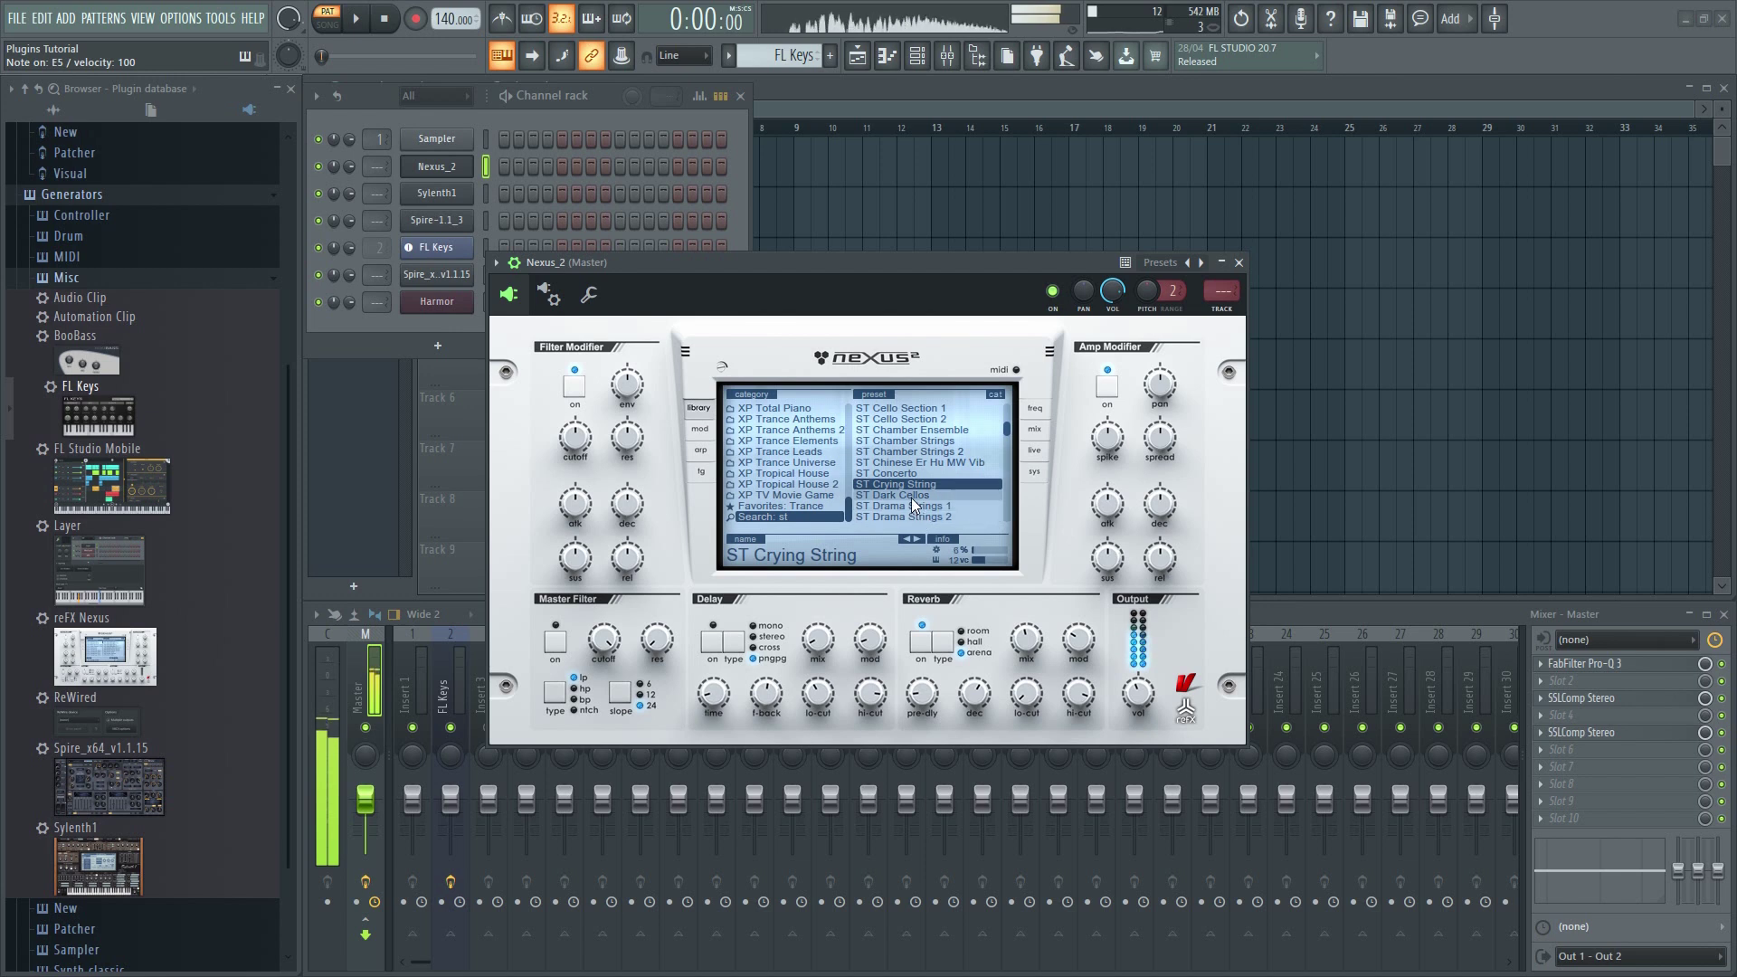
Step: Audition the ST Dark Cellos and ST Drama Strings 1 presets by playing notes
click(910, 498)
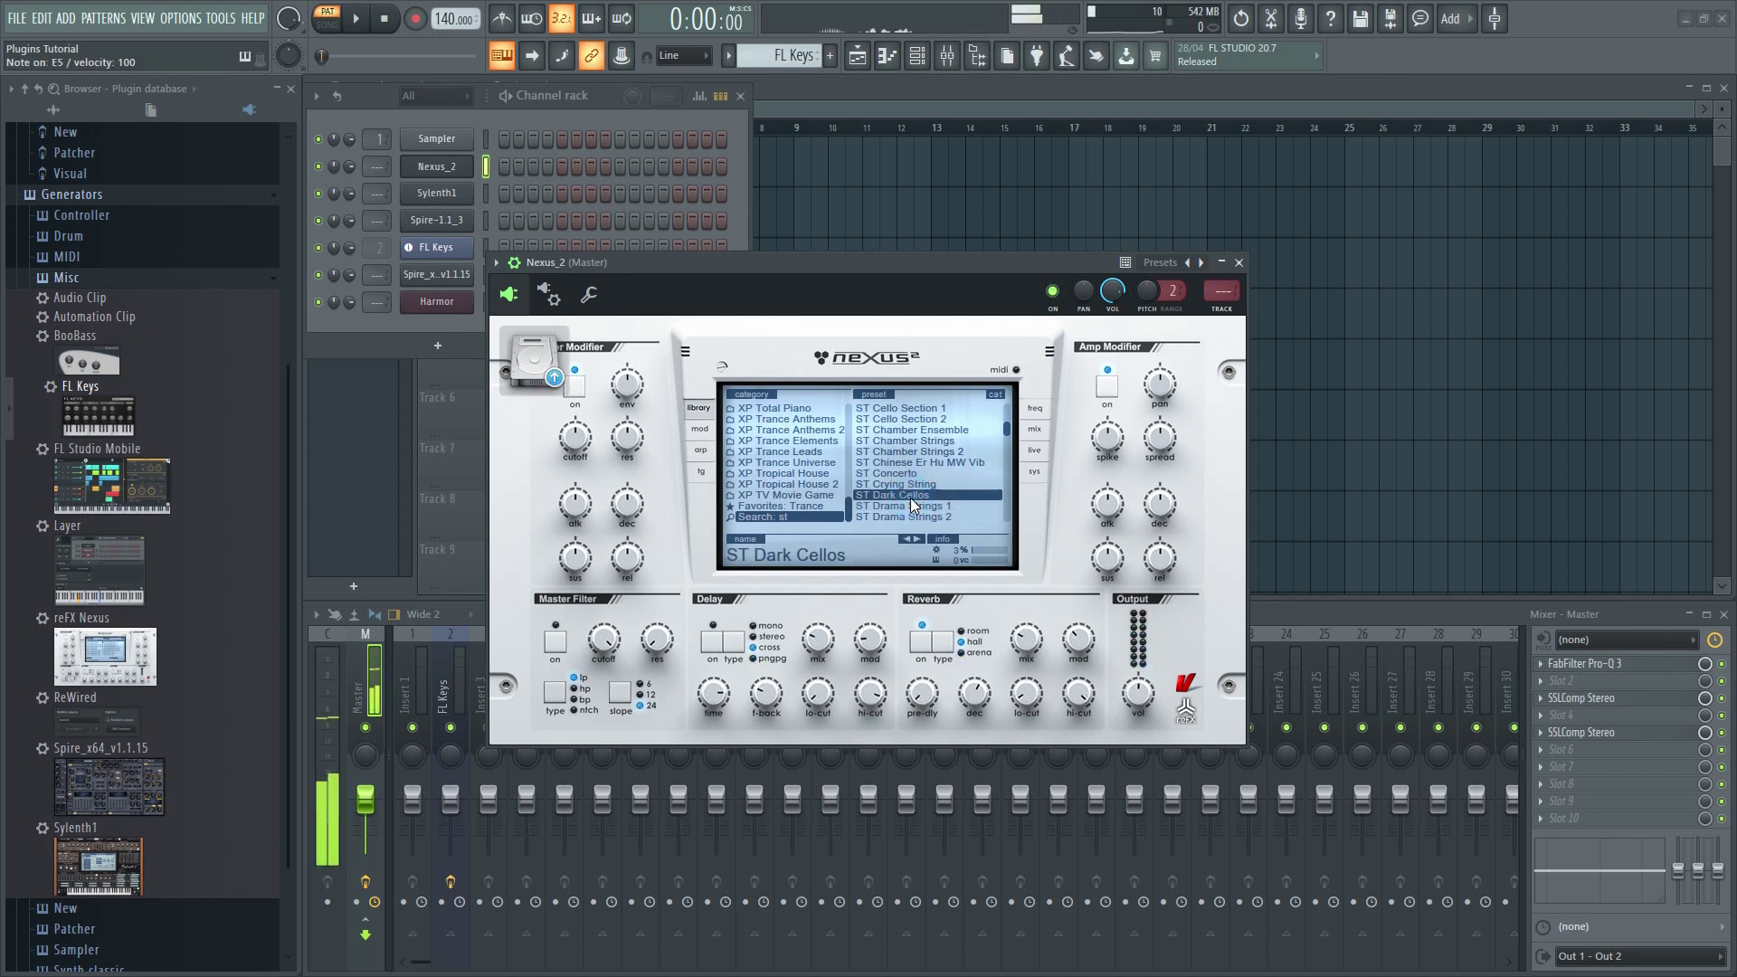
key(z)
key(c)
click(903, 507)
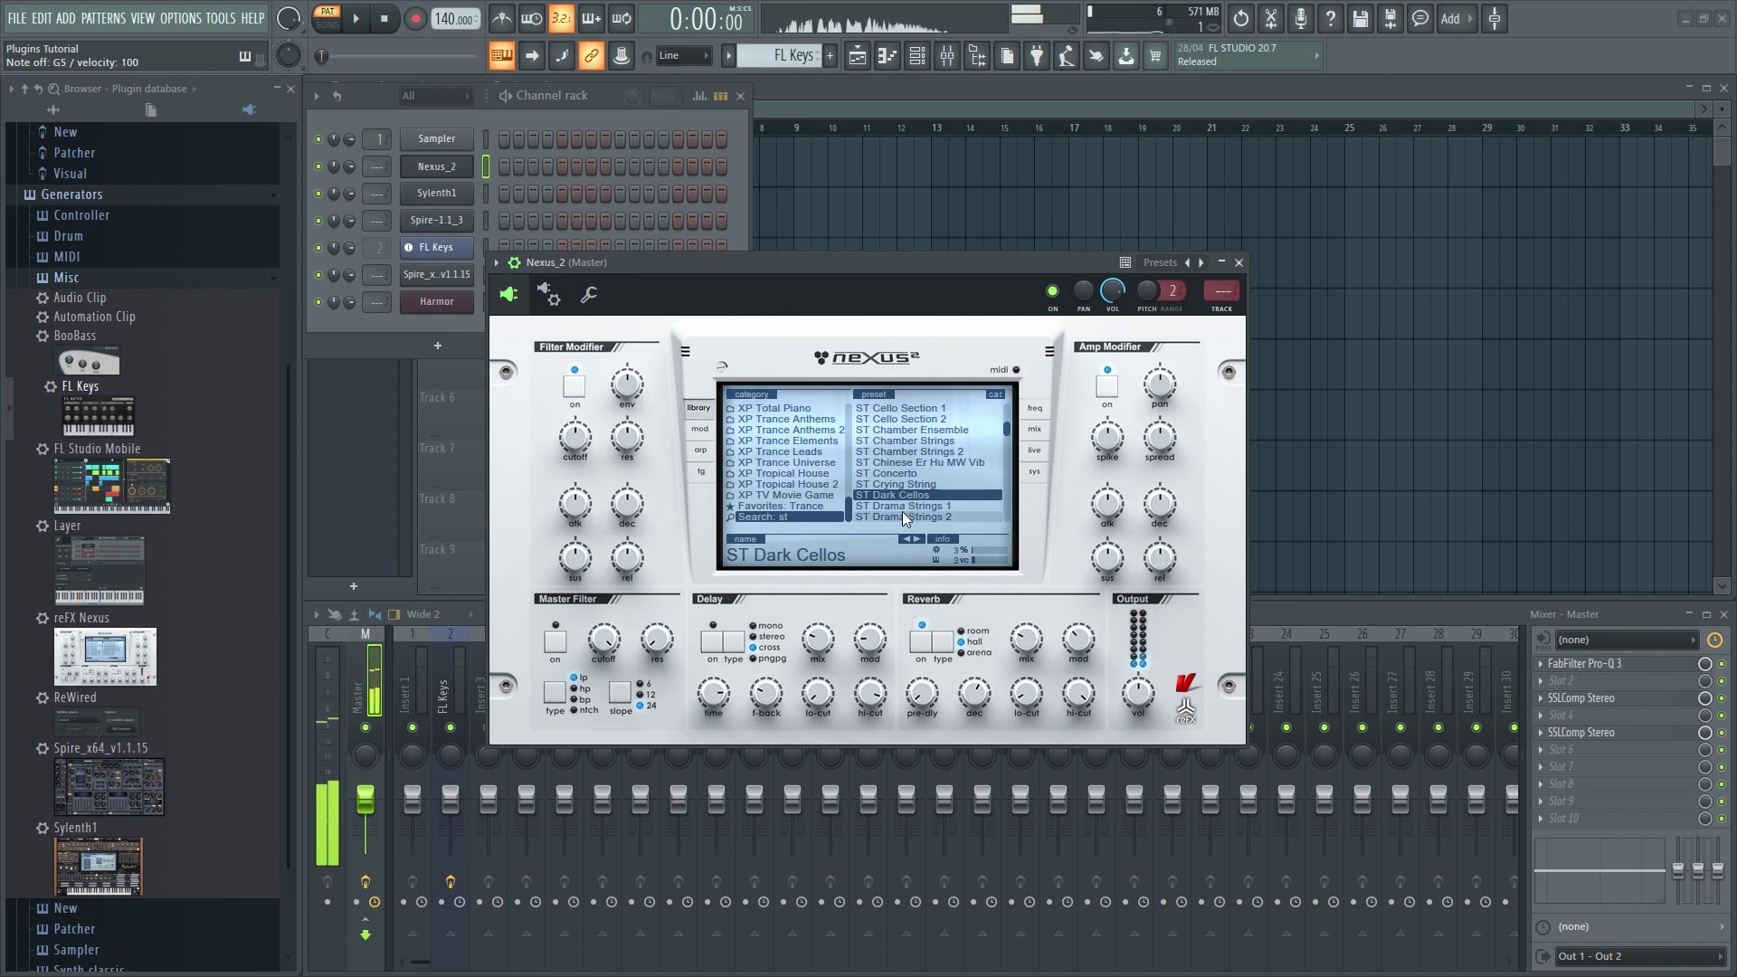
key(c)
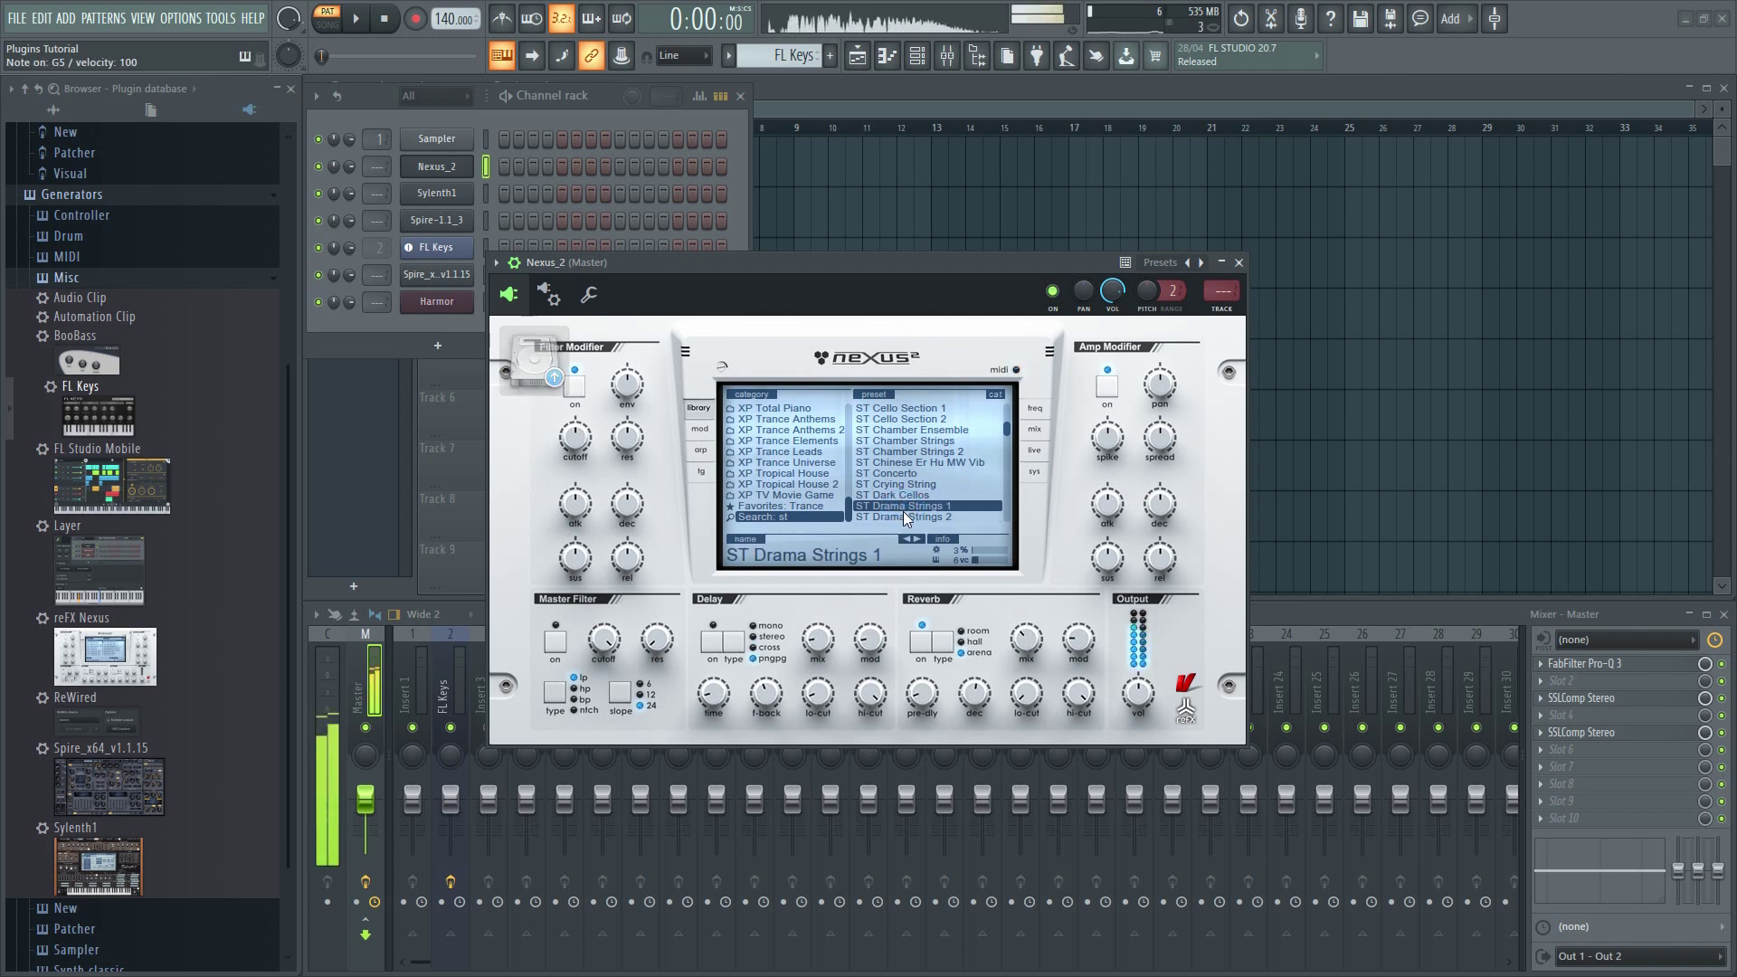
key(n)
Step: Select ST Indian Dilruba 6RR 3Vel, then switch to the Factory Presets category
scroll(908, 503, down, 3)
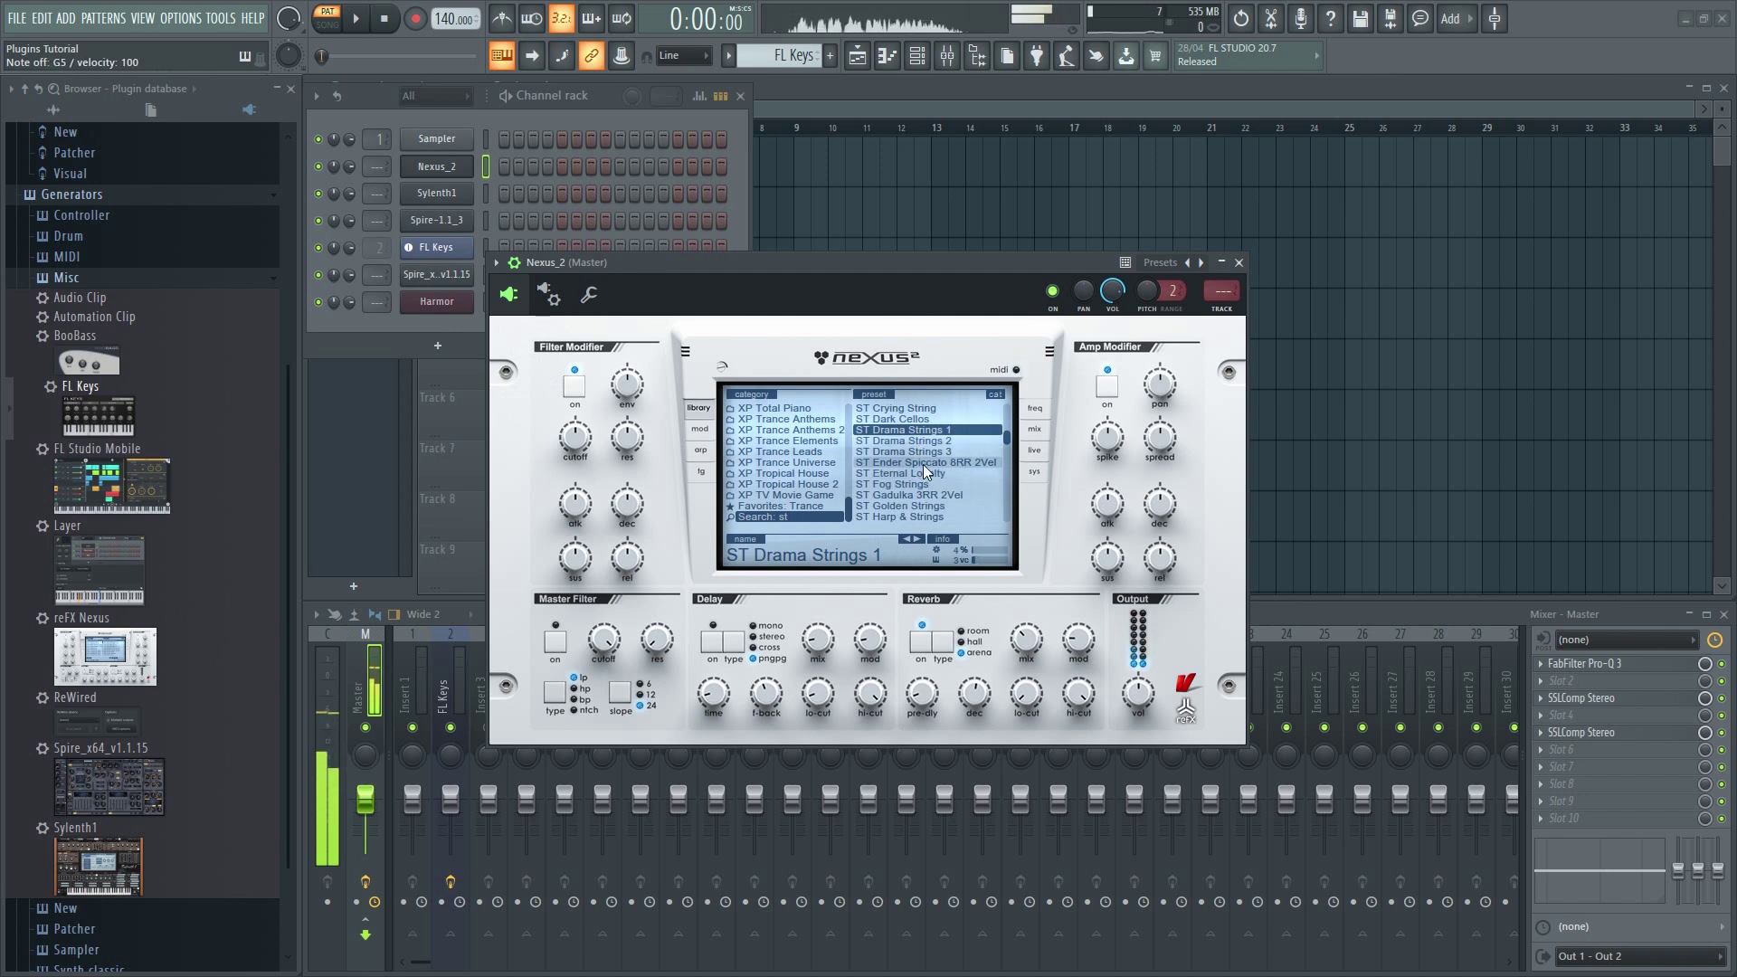
scroll(924, 489, down, 4)
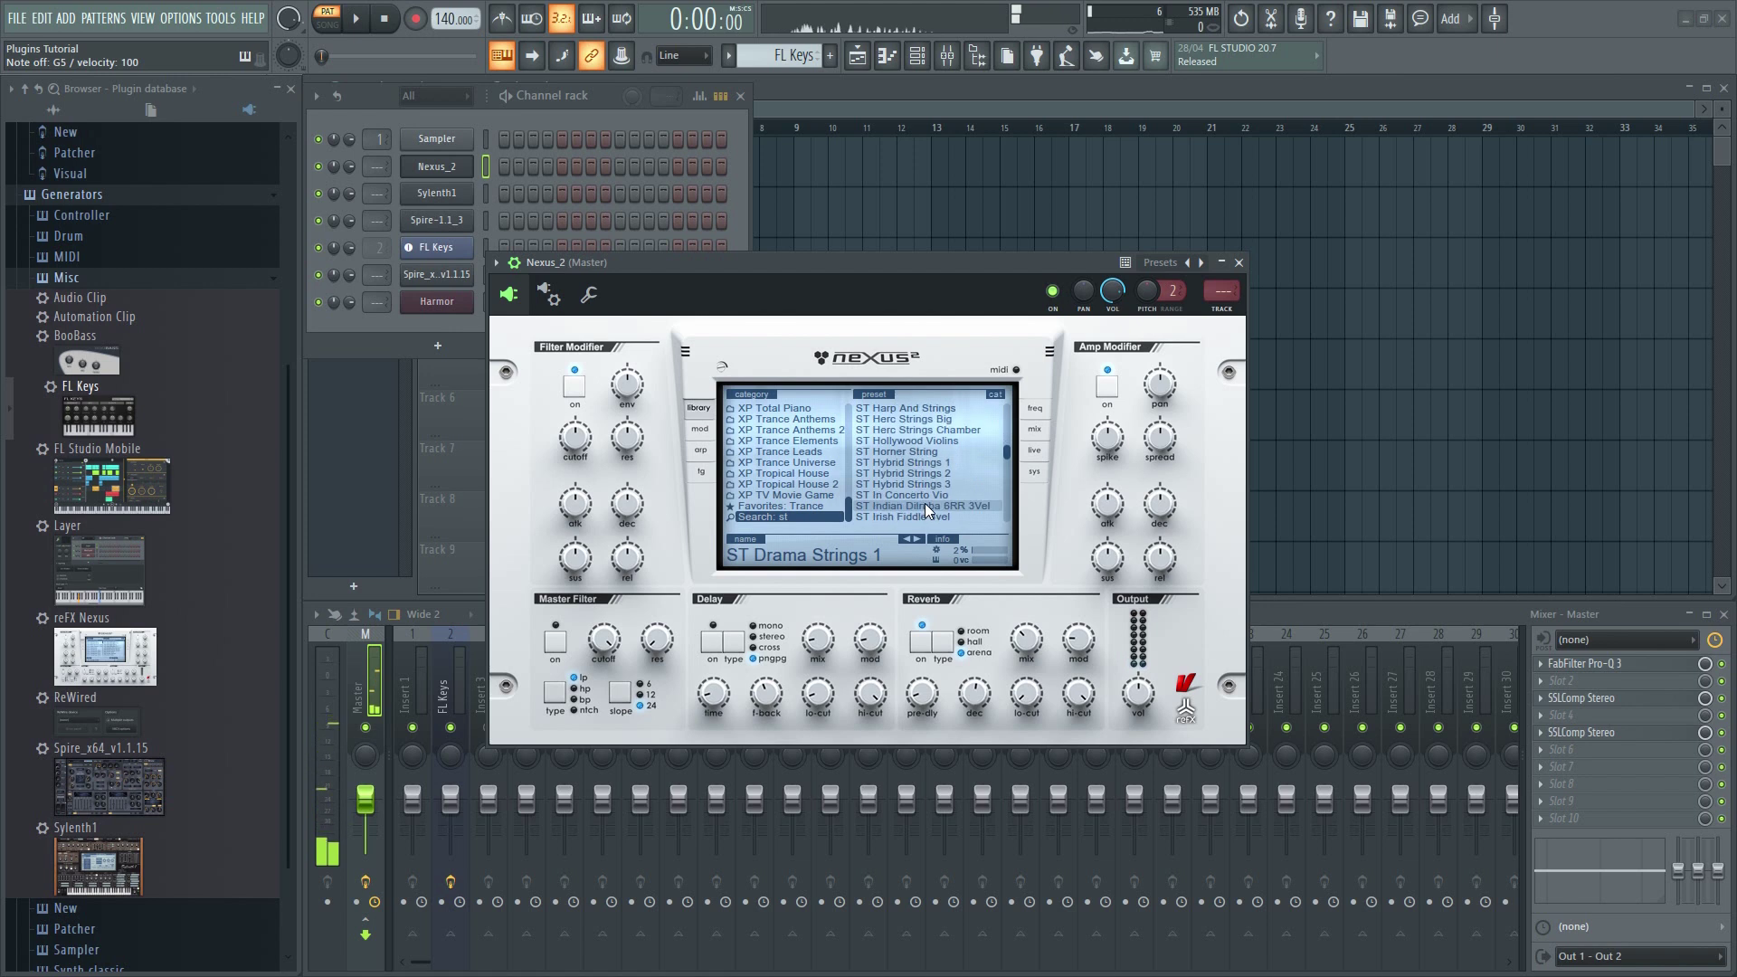
click(856, 508)
scroll(805, 453, up, 10)
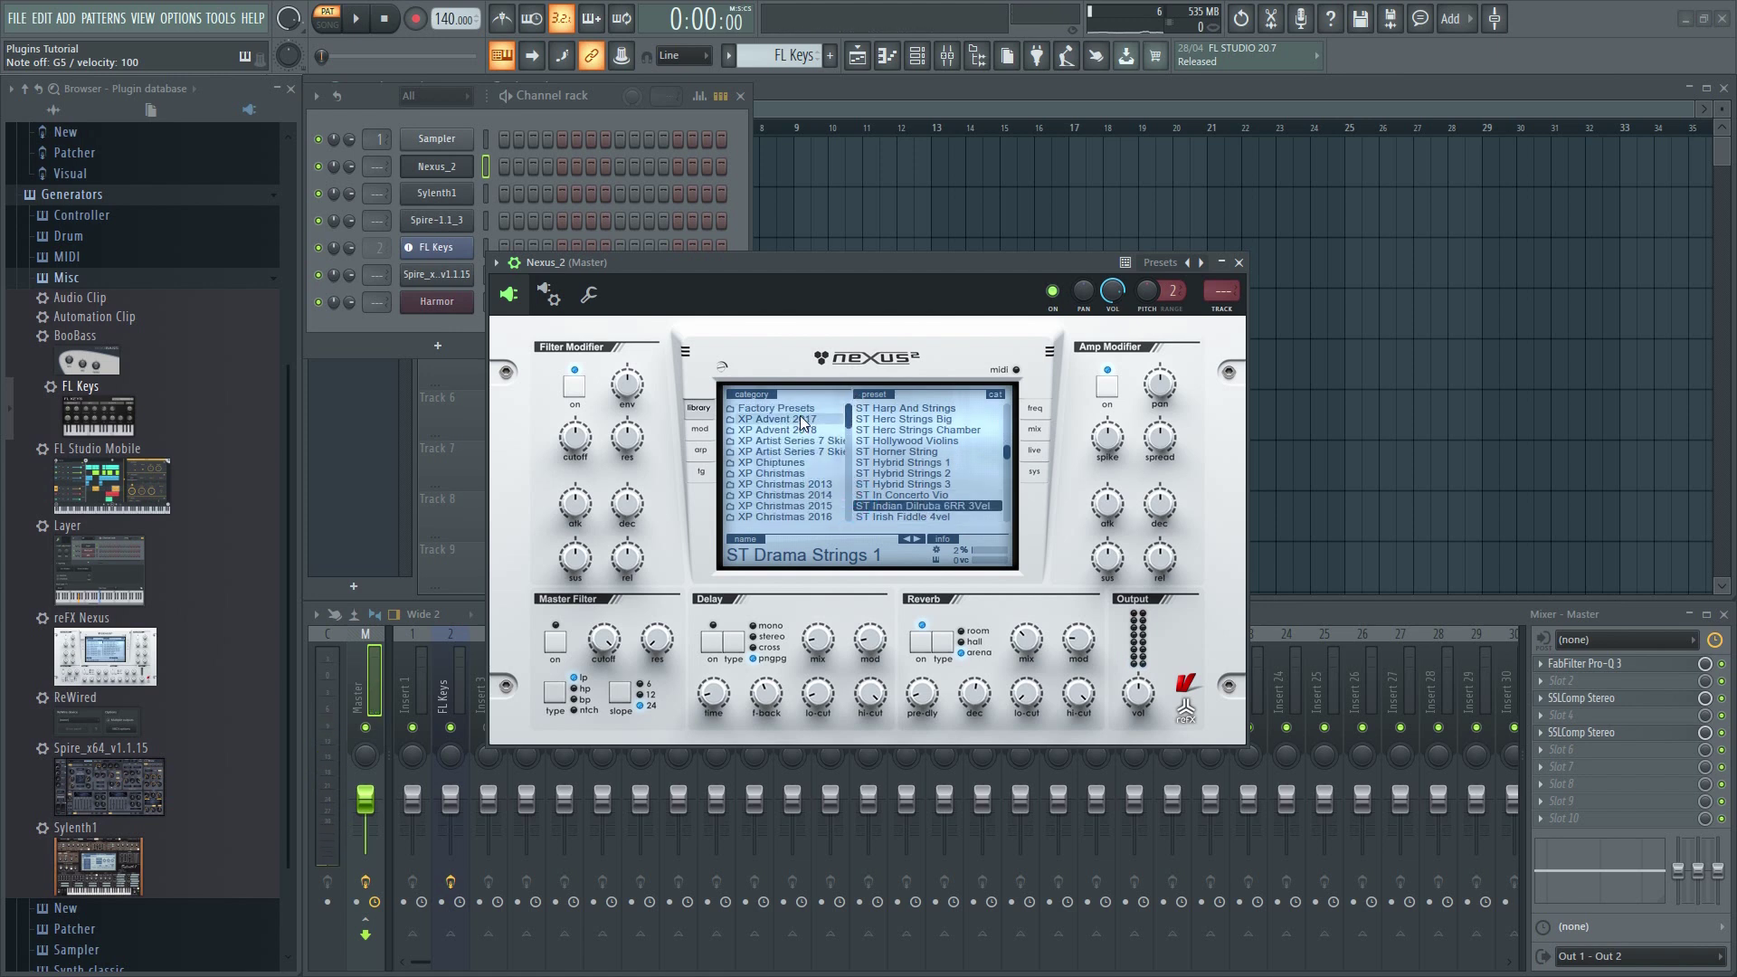
click(776, 408)
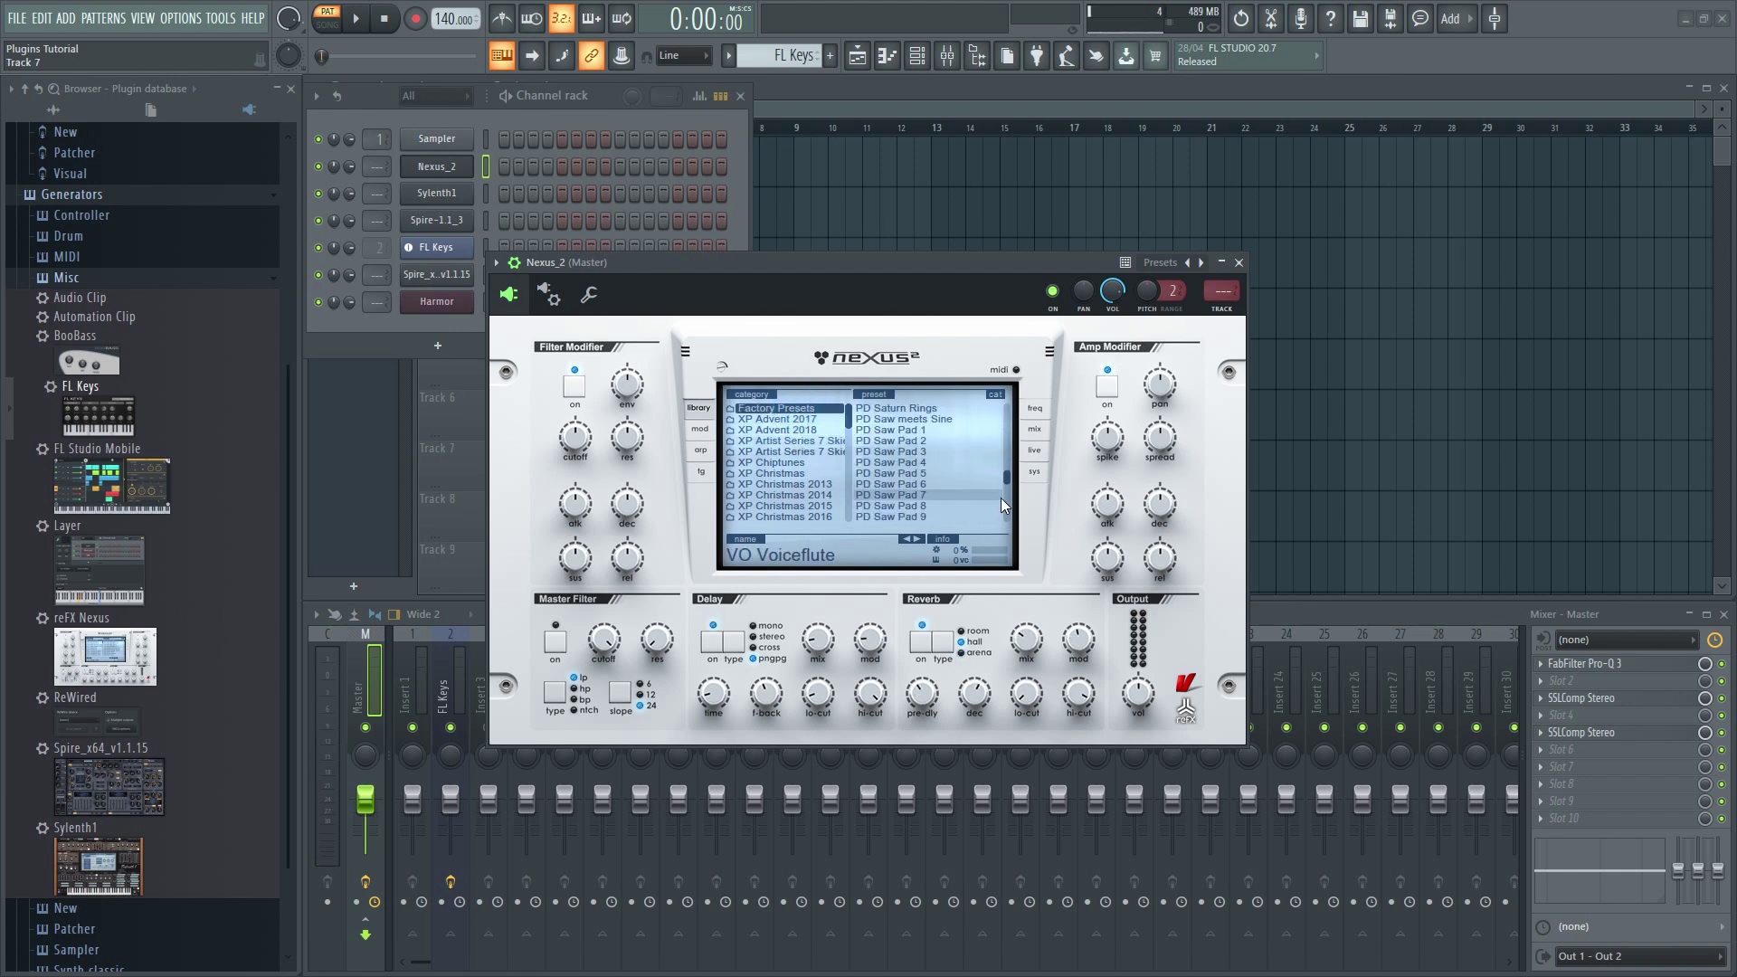
Step: Close Nexus and bring up the Harmor and Spire instrument interfaces
click(1238, 263)
click(432, 302)
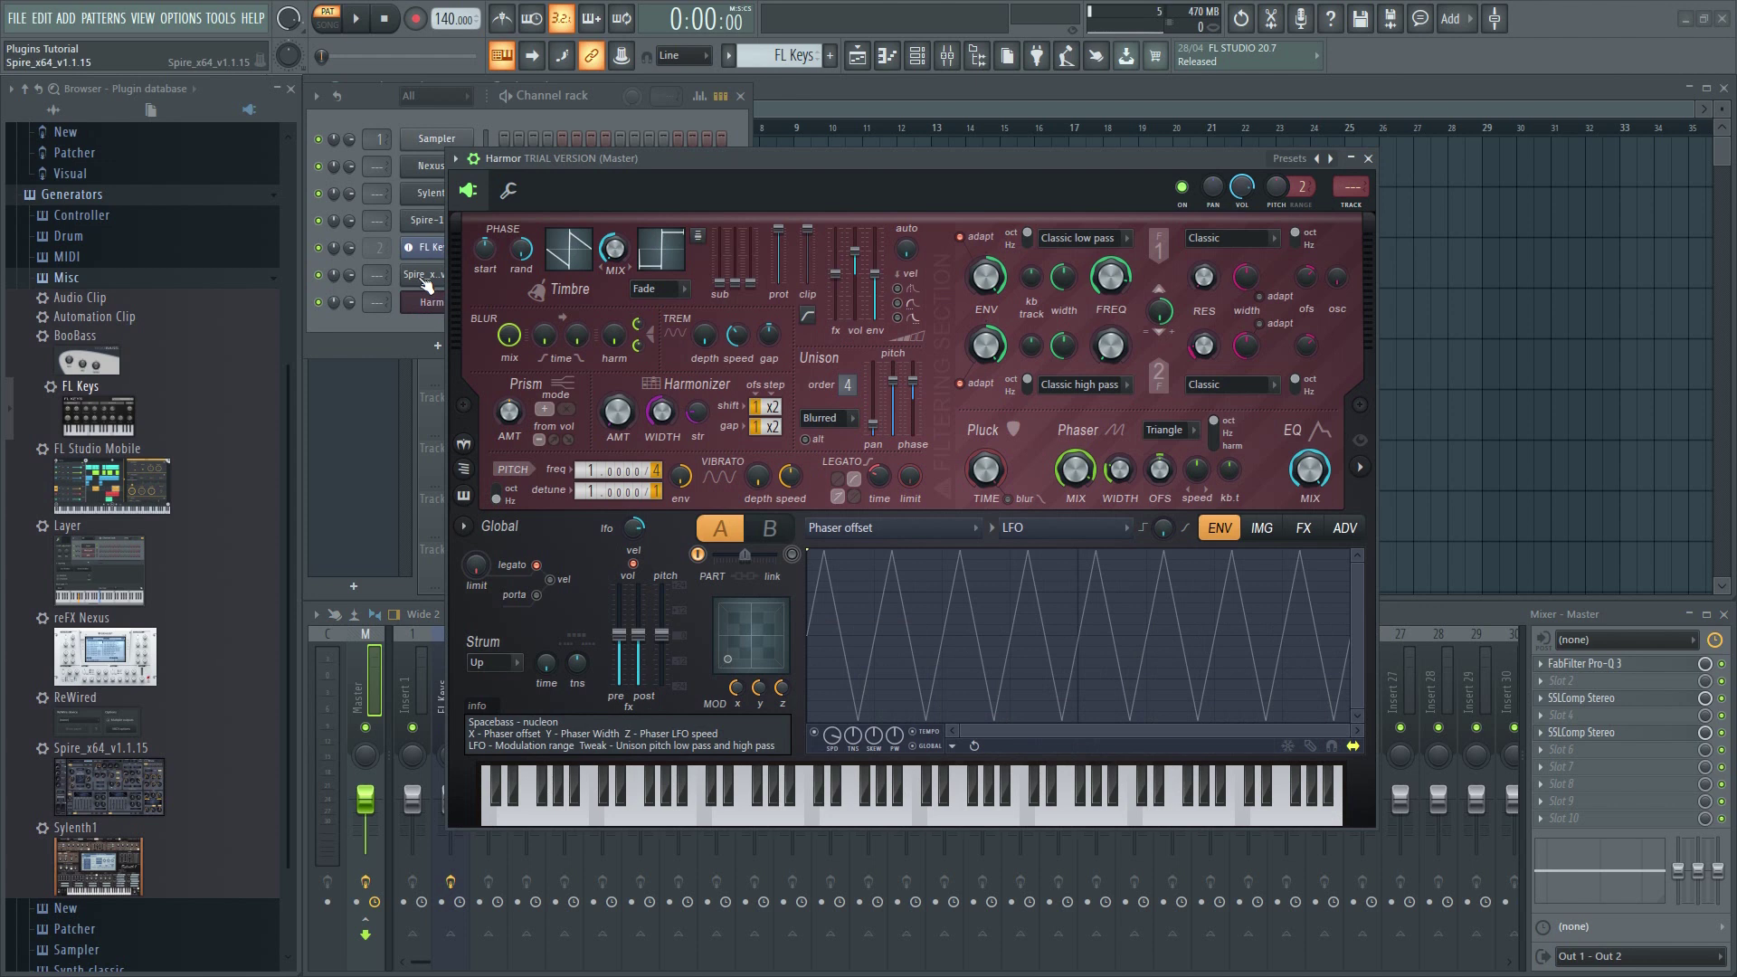
click(426, 278)
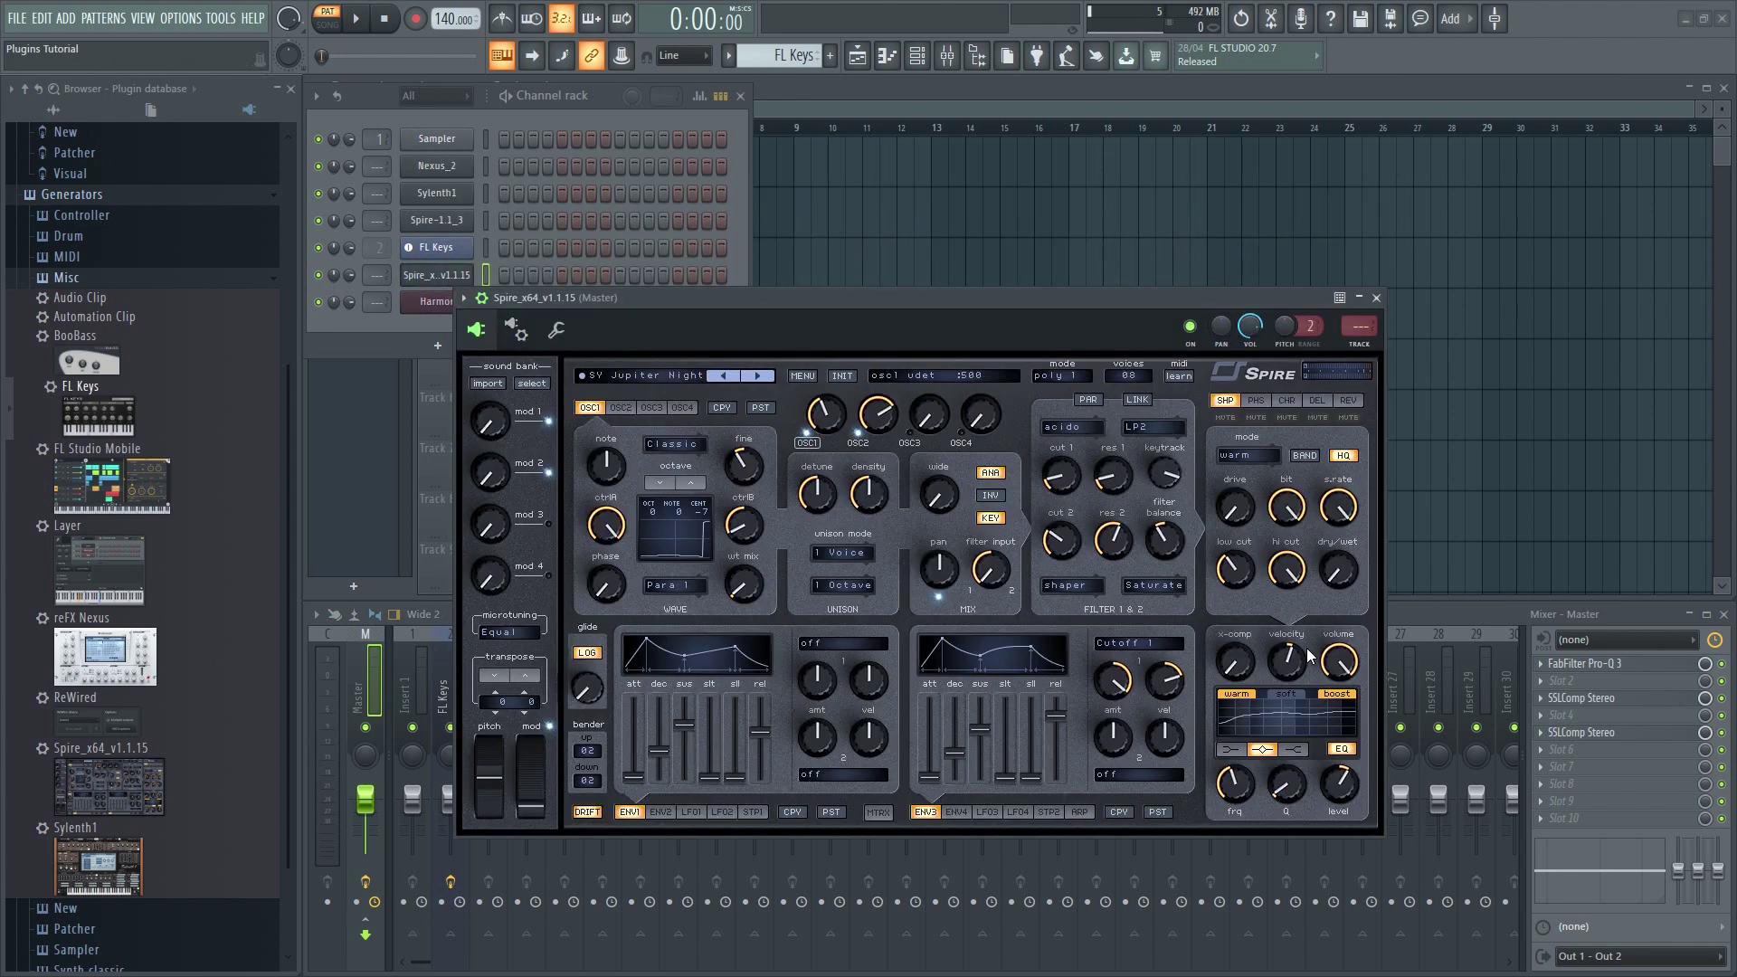
Step: Add a 12 dB/oct low cut around 42 Hz in the master's Pro-Q 3
click(1583, 663)
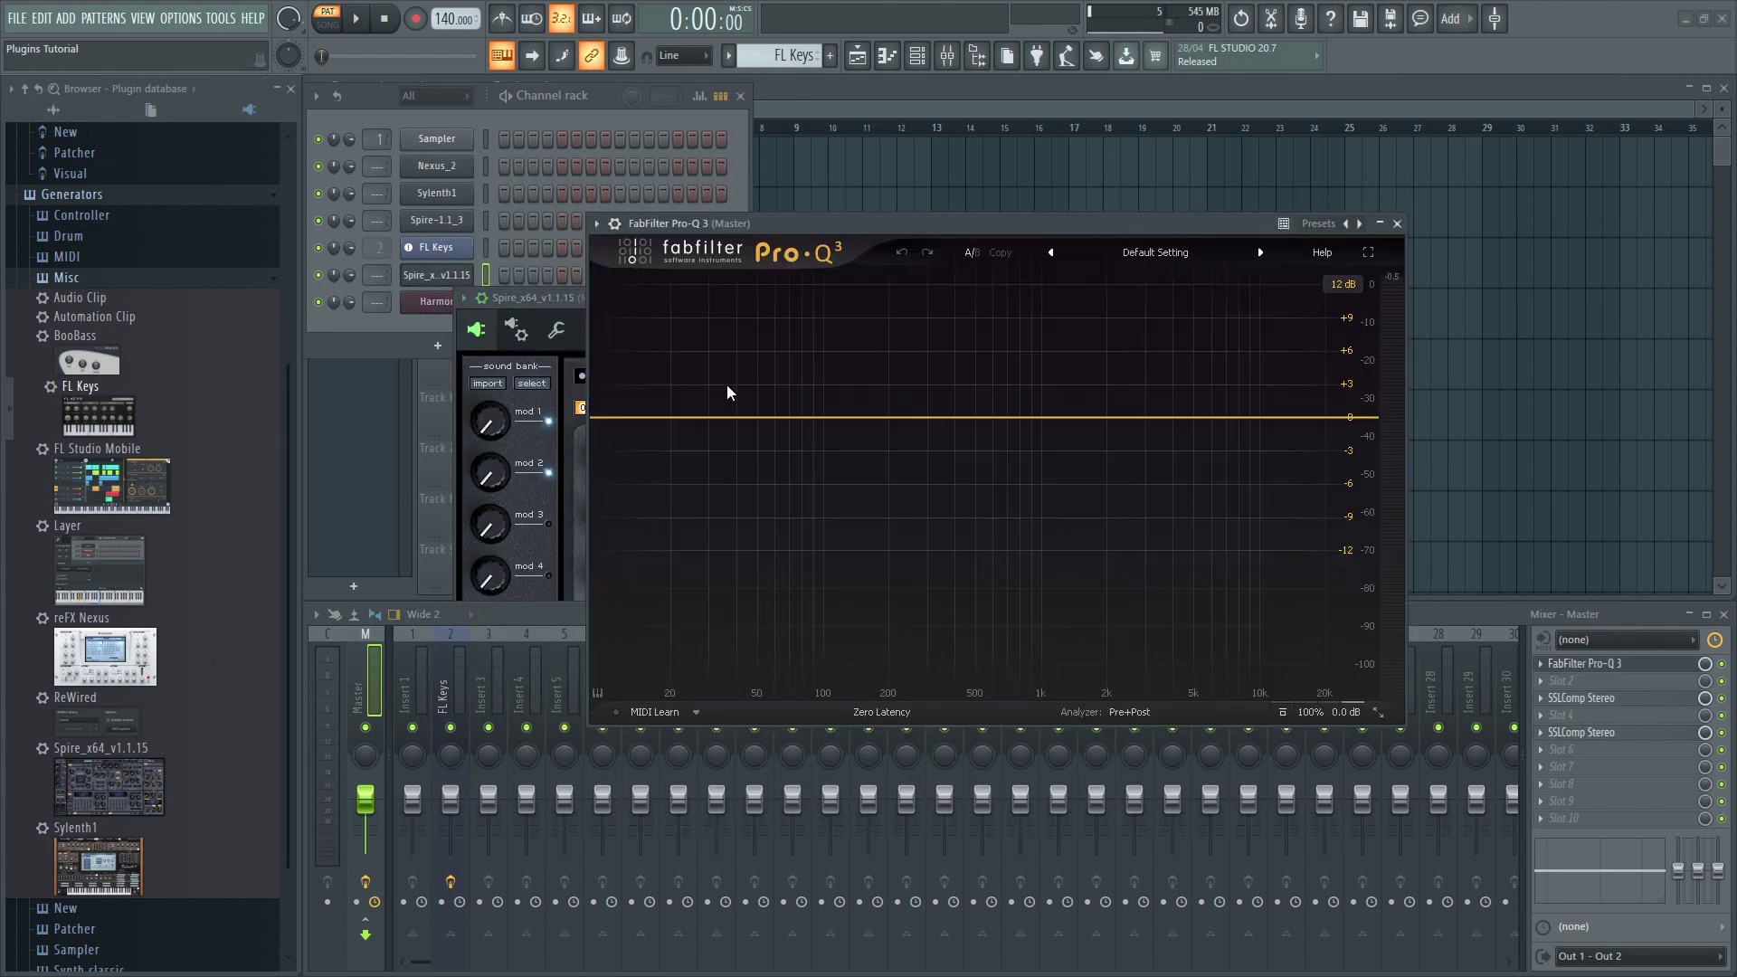
drag(603, 421, 741, 424)
drag(1196, 228, 1604, 150)
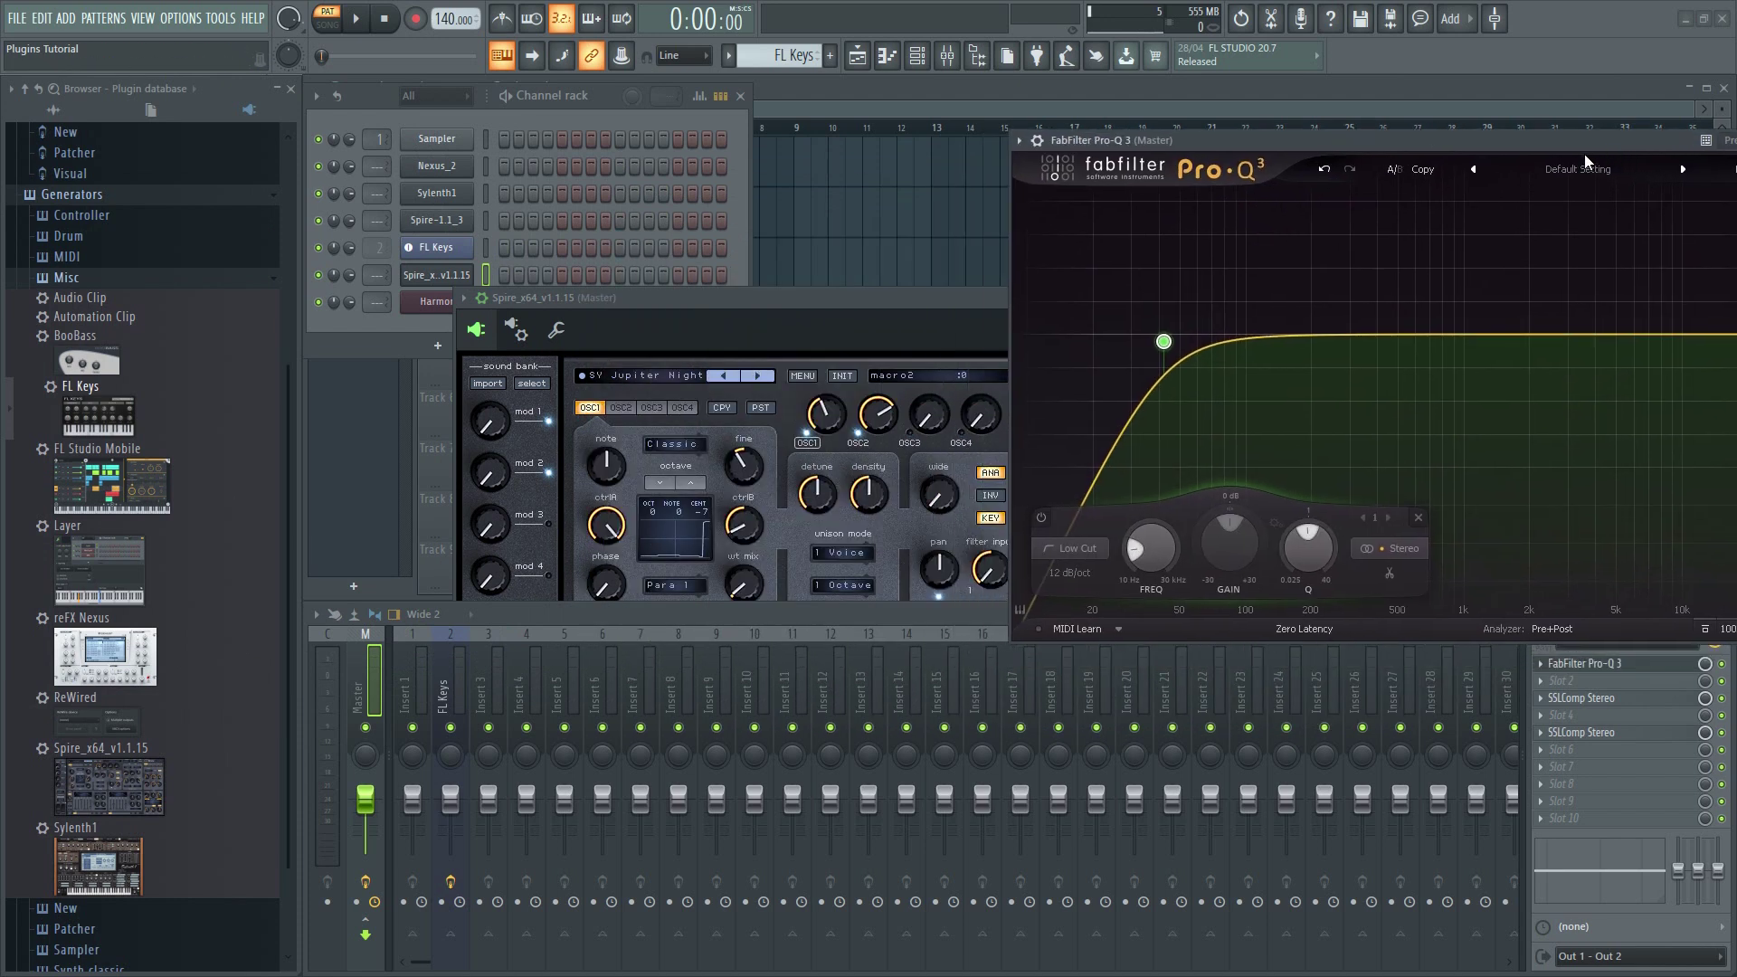
click(1583, 663)
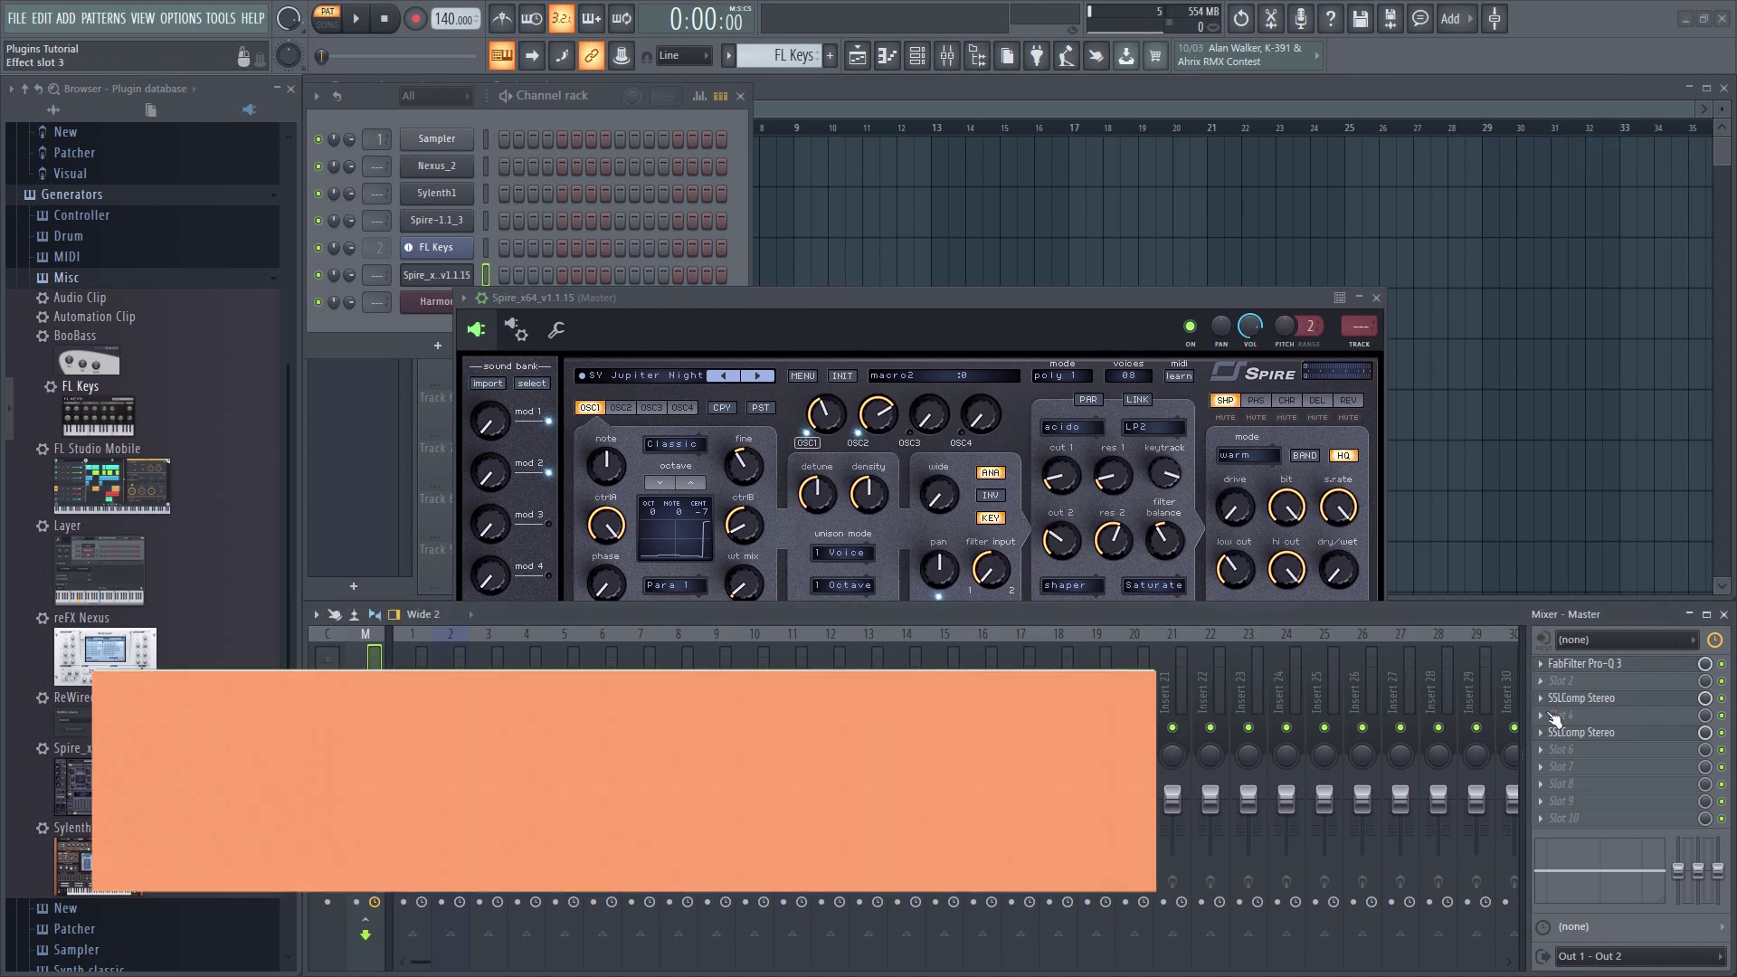
Step: Insert Parametric EQ 2 in master slot 4: band 1 at 41 Hz, -18 dB low shelf; band 3 at 995 Hz, +1 dB
click(1549, 718)
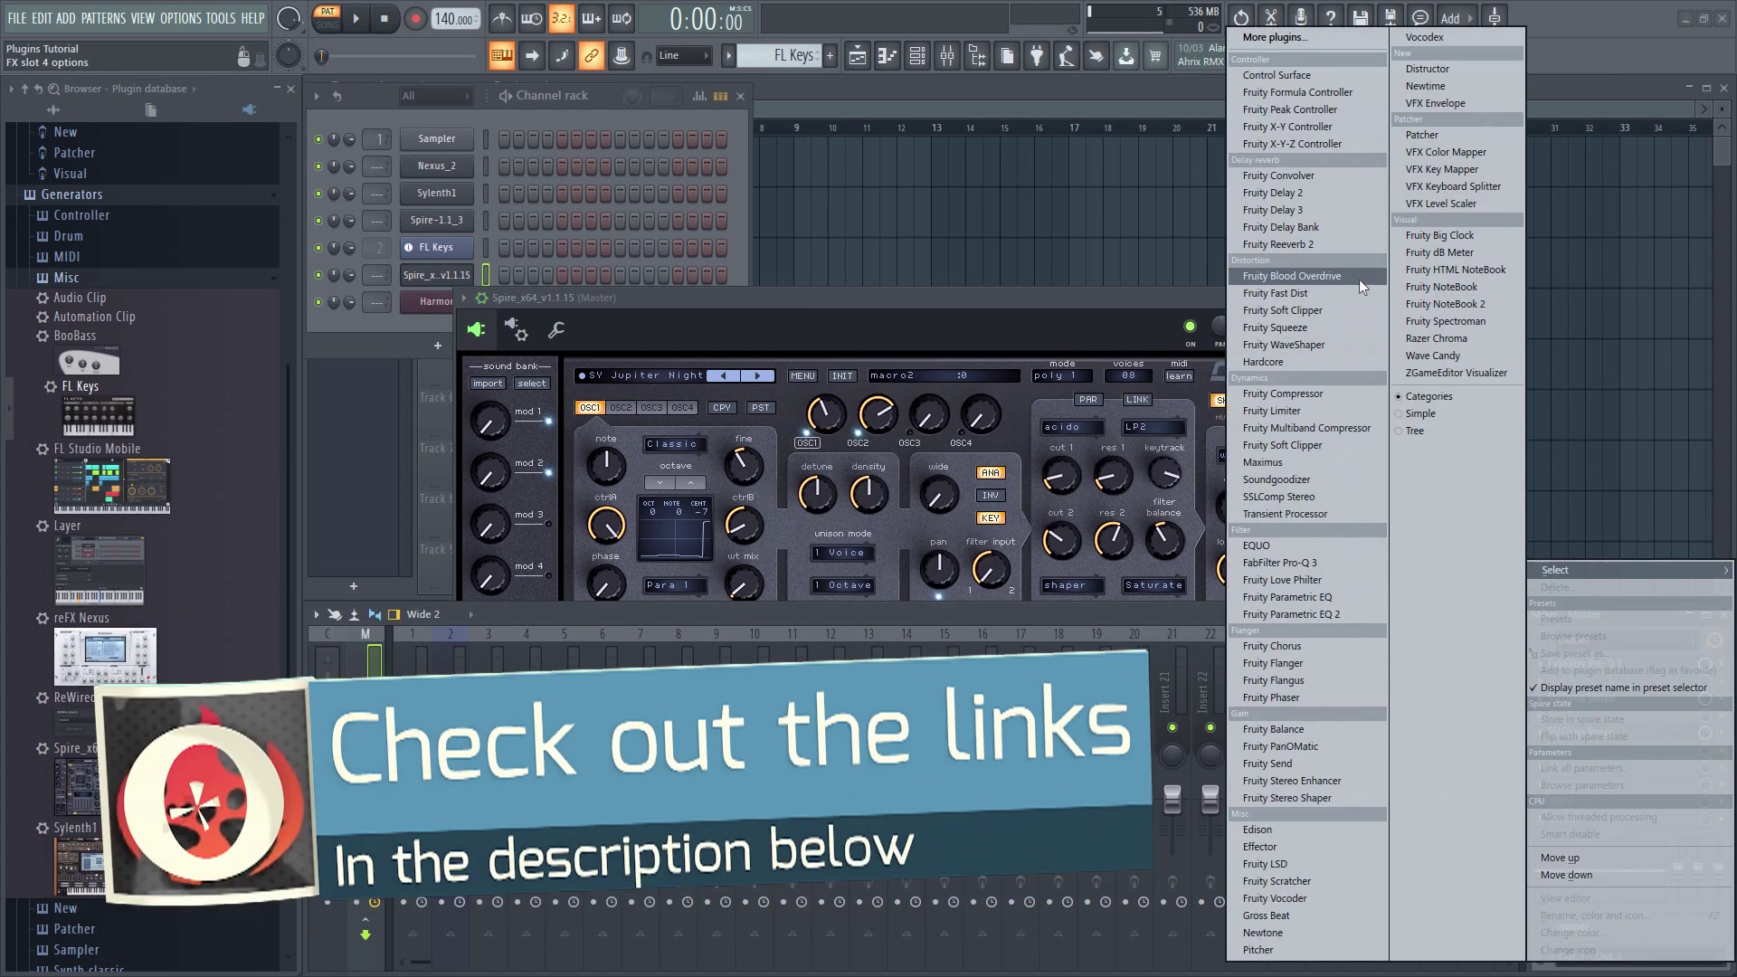
click(1346, 614)
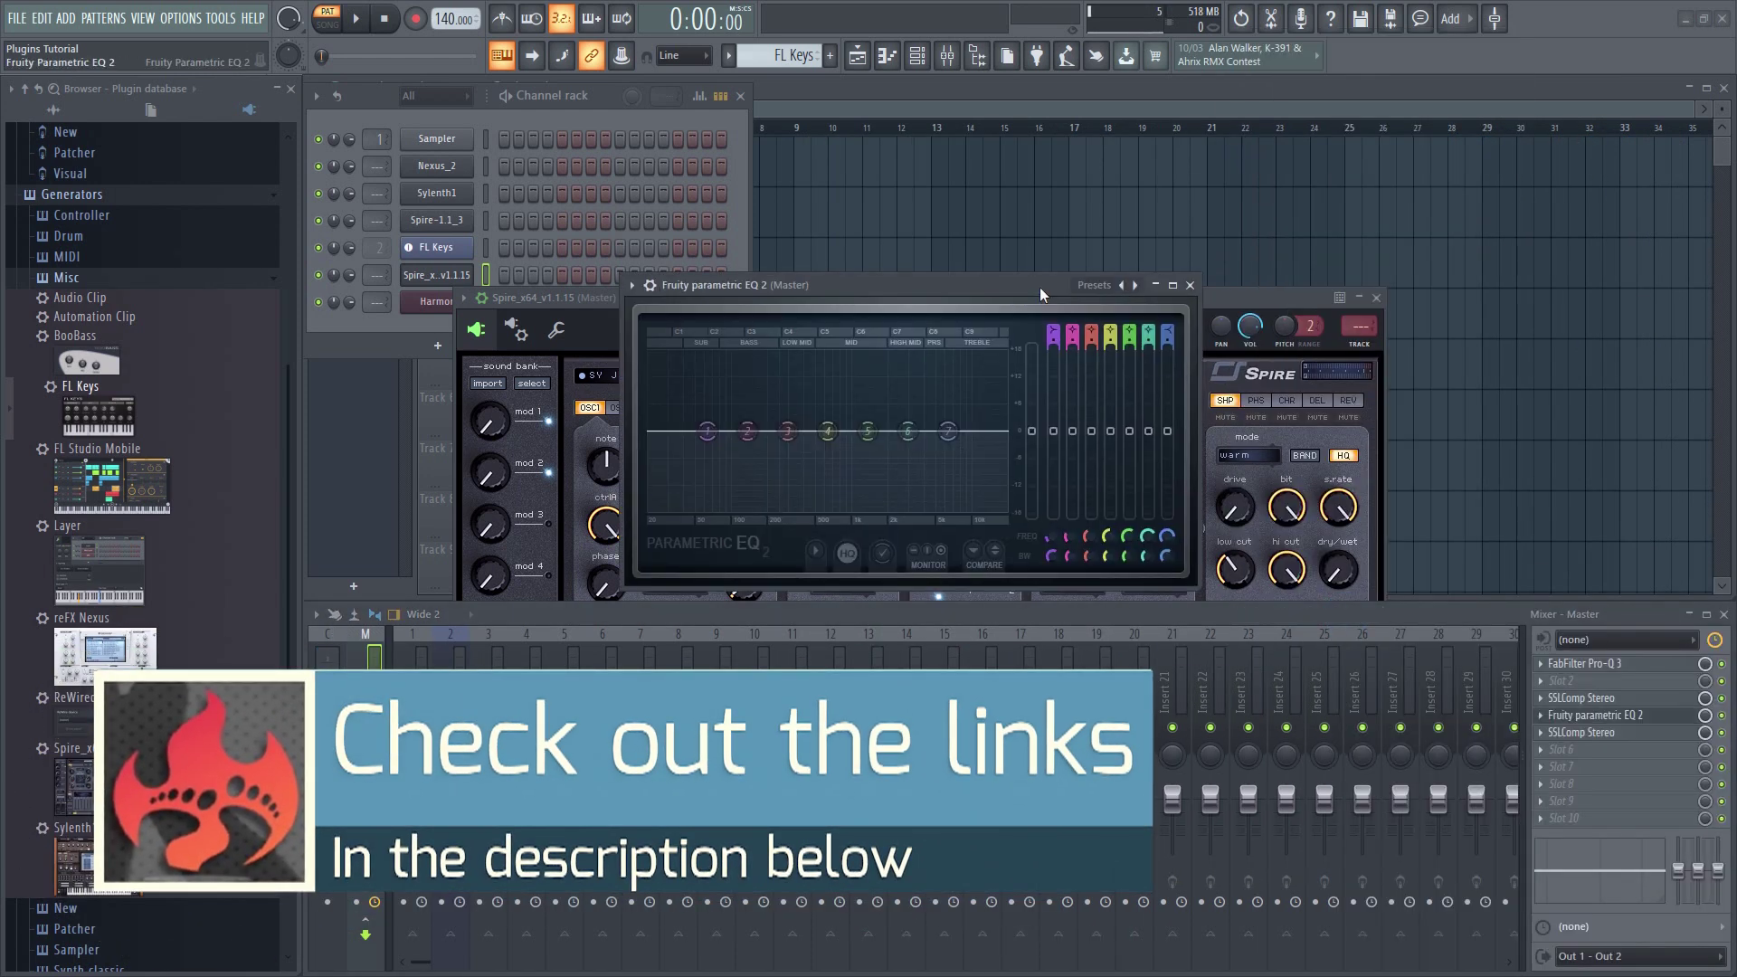
drag(708, 430, 684, 508)
drag(787, 431, 850, 426)
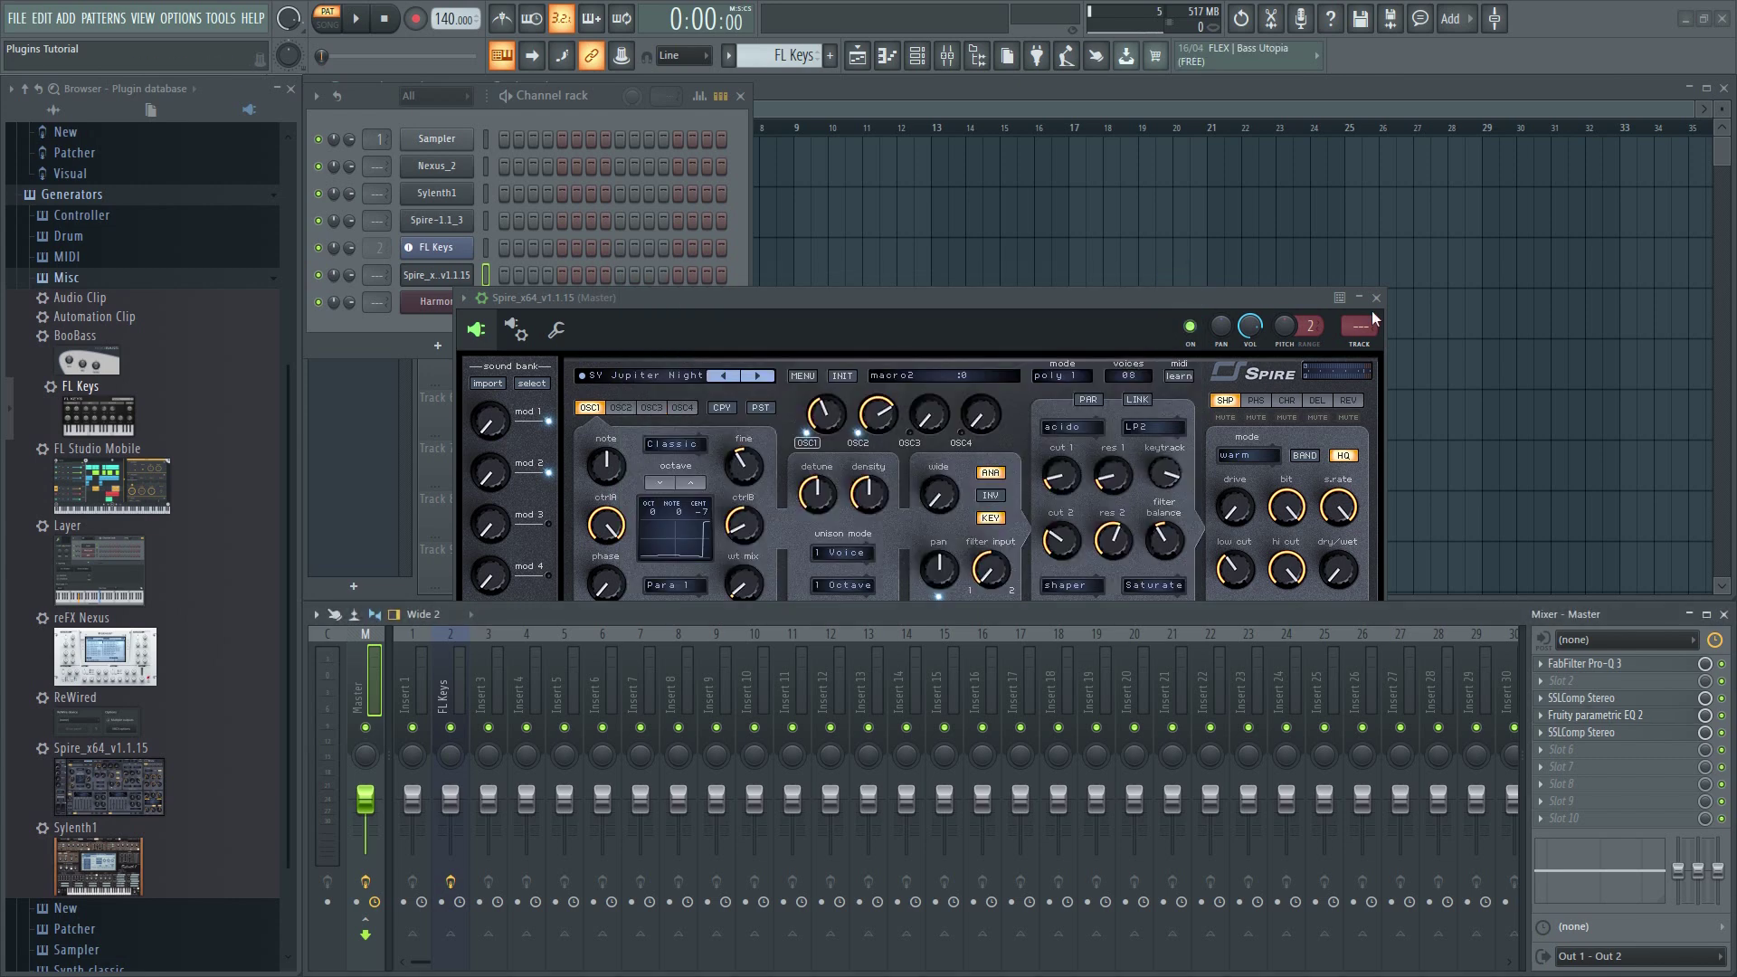